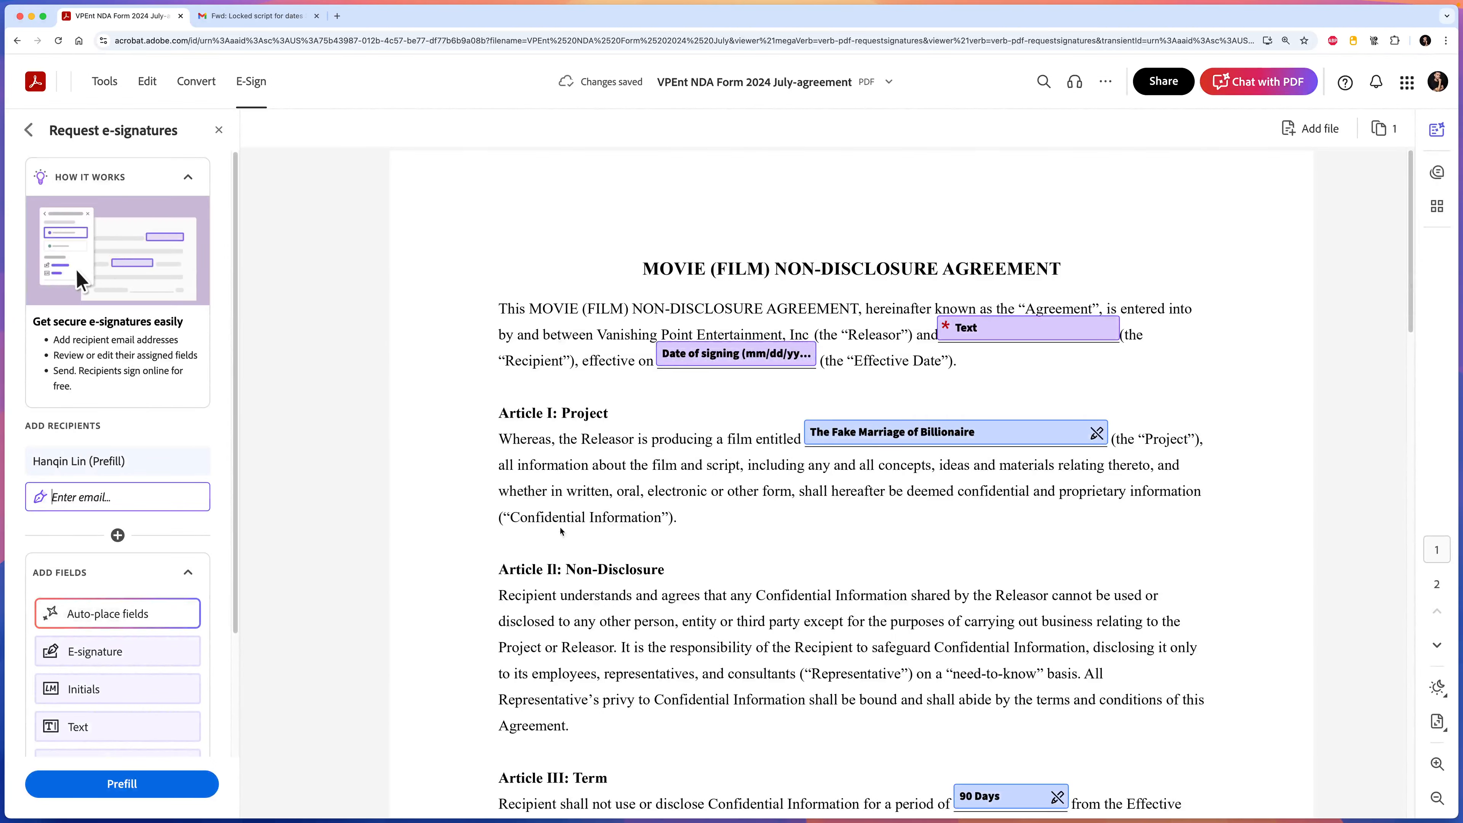
Scroll the NDA back up to page 1 to view its placed e-signature fields.
scroll(636, 455, "down", 15)
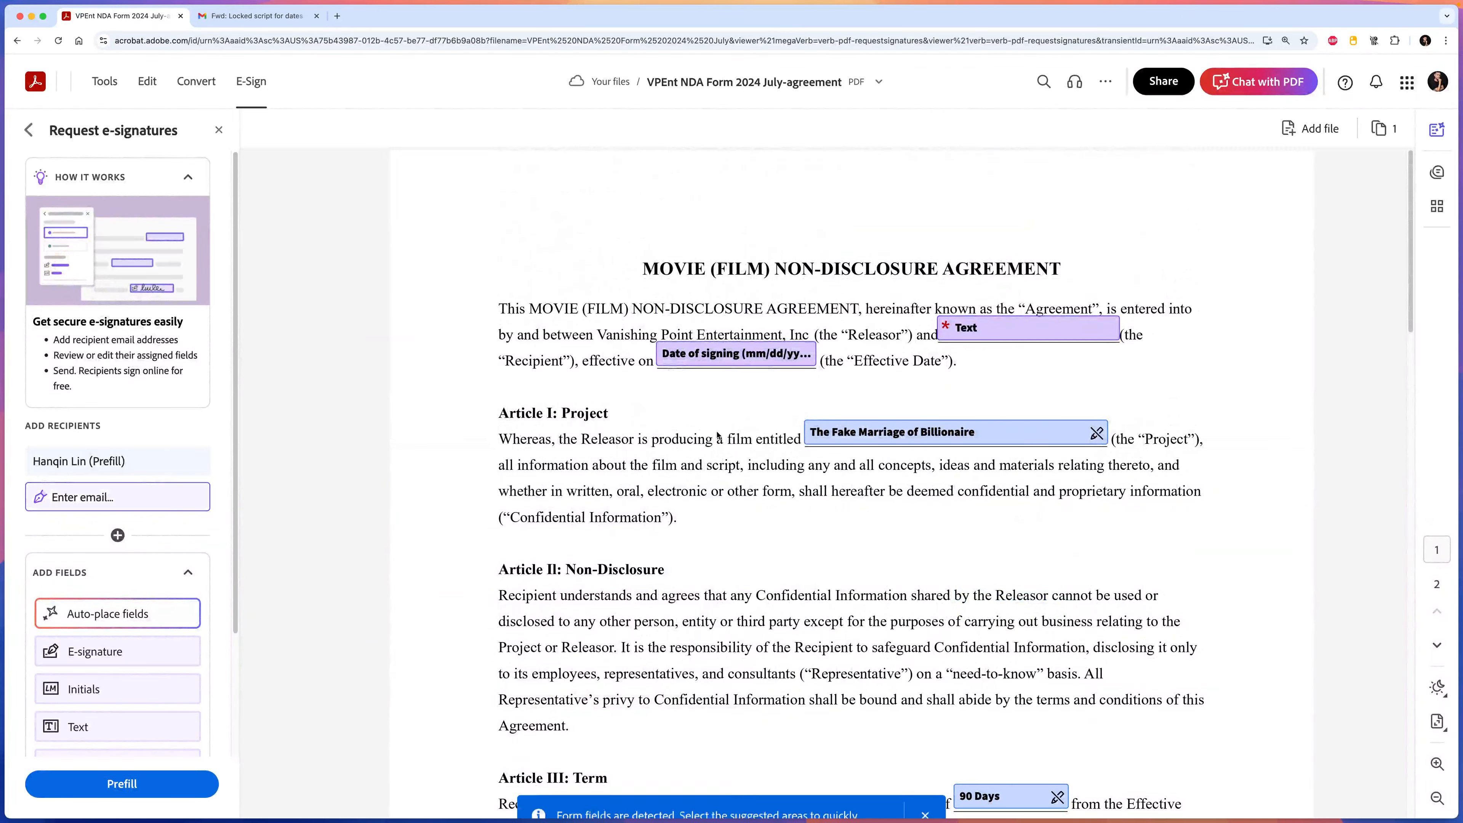
Check the Date of signing field's options and dismiss the 'Form fields are detected' notice.
left_click(735, 354)
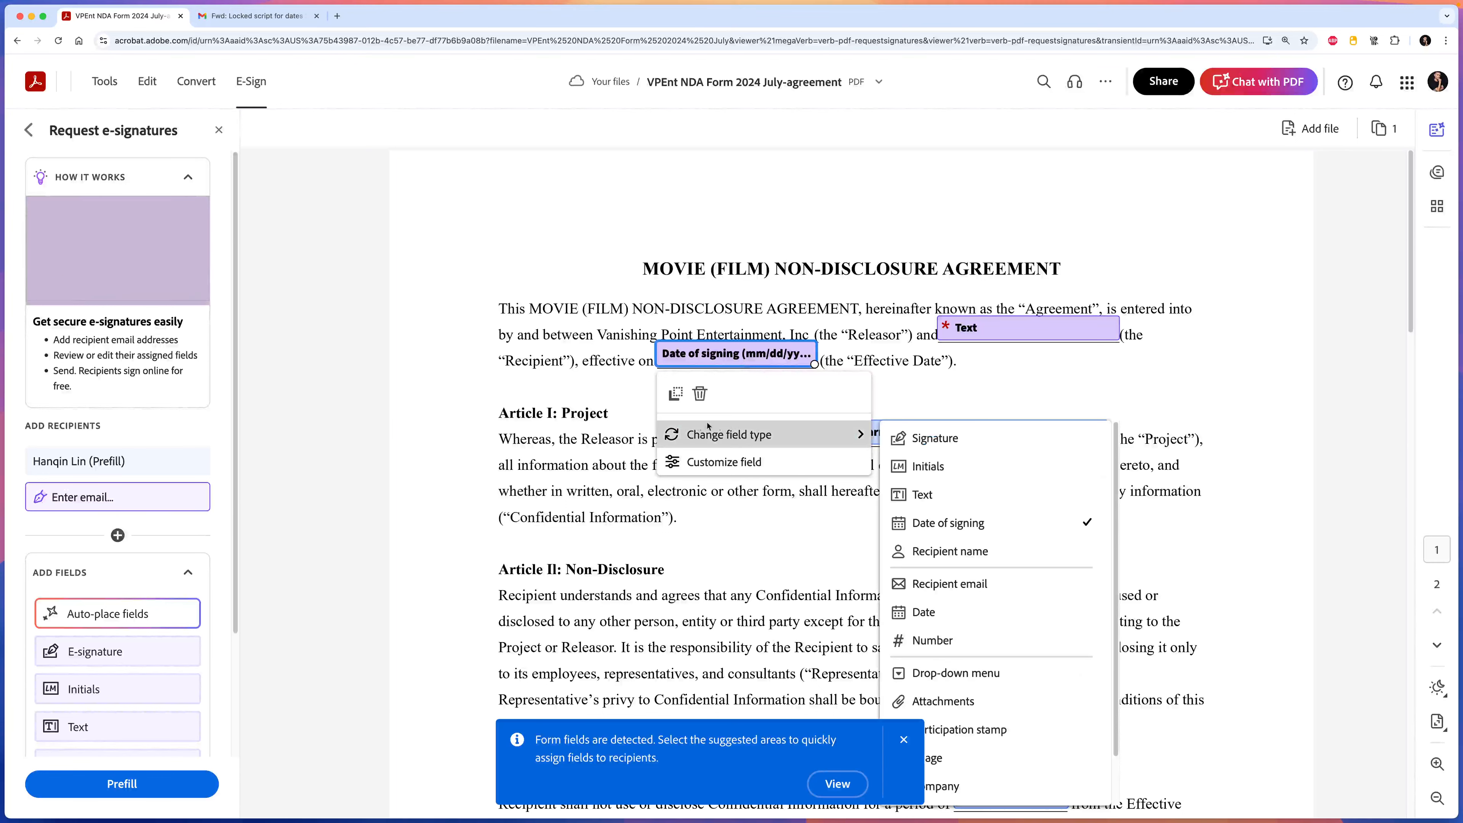
left_click(523, 438)
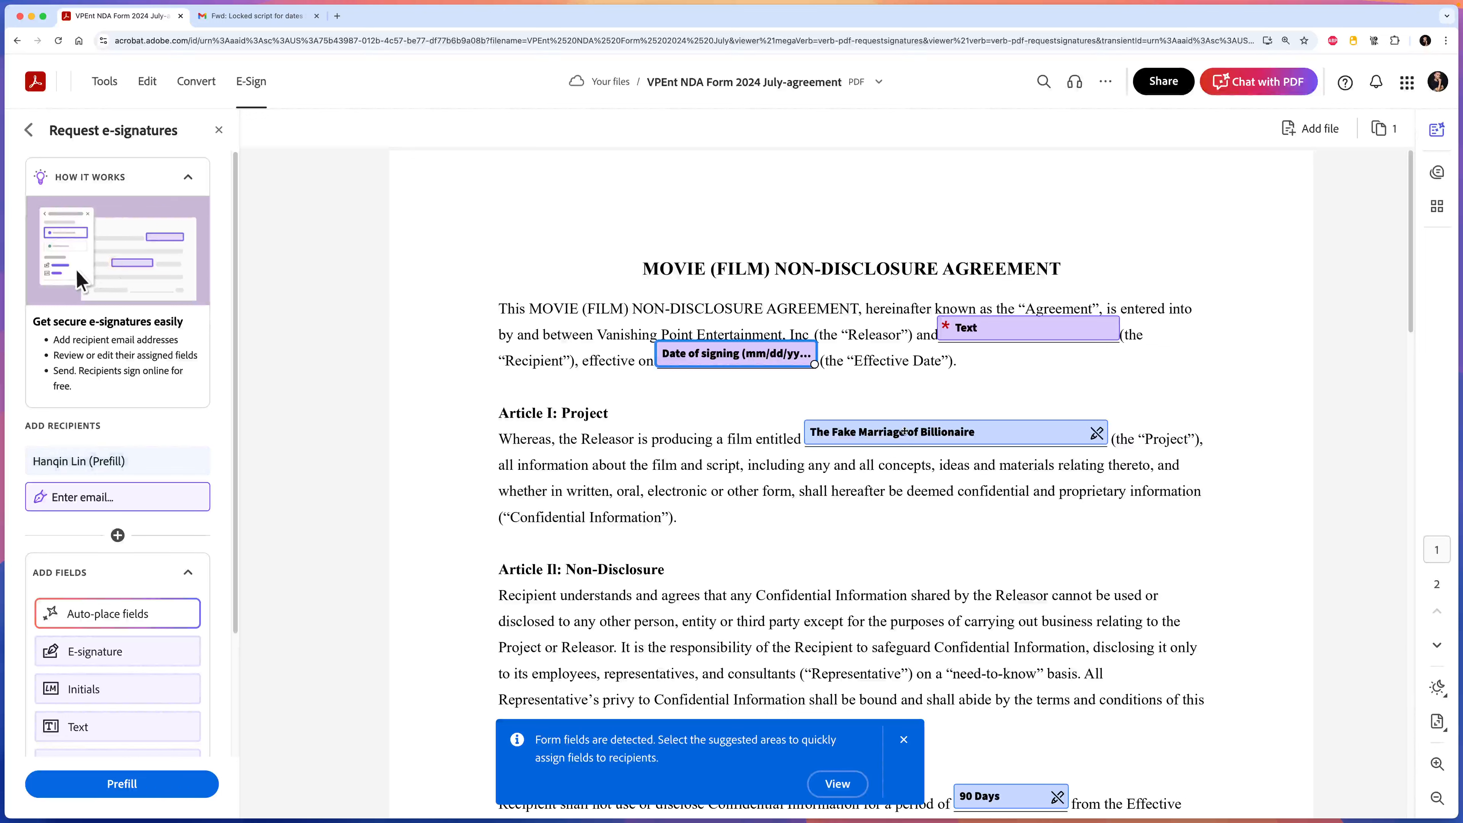
left_click(903, 739)
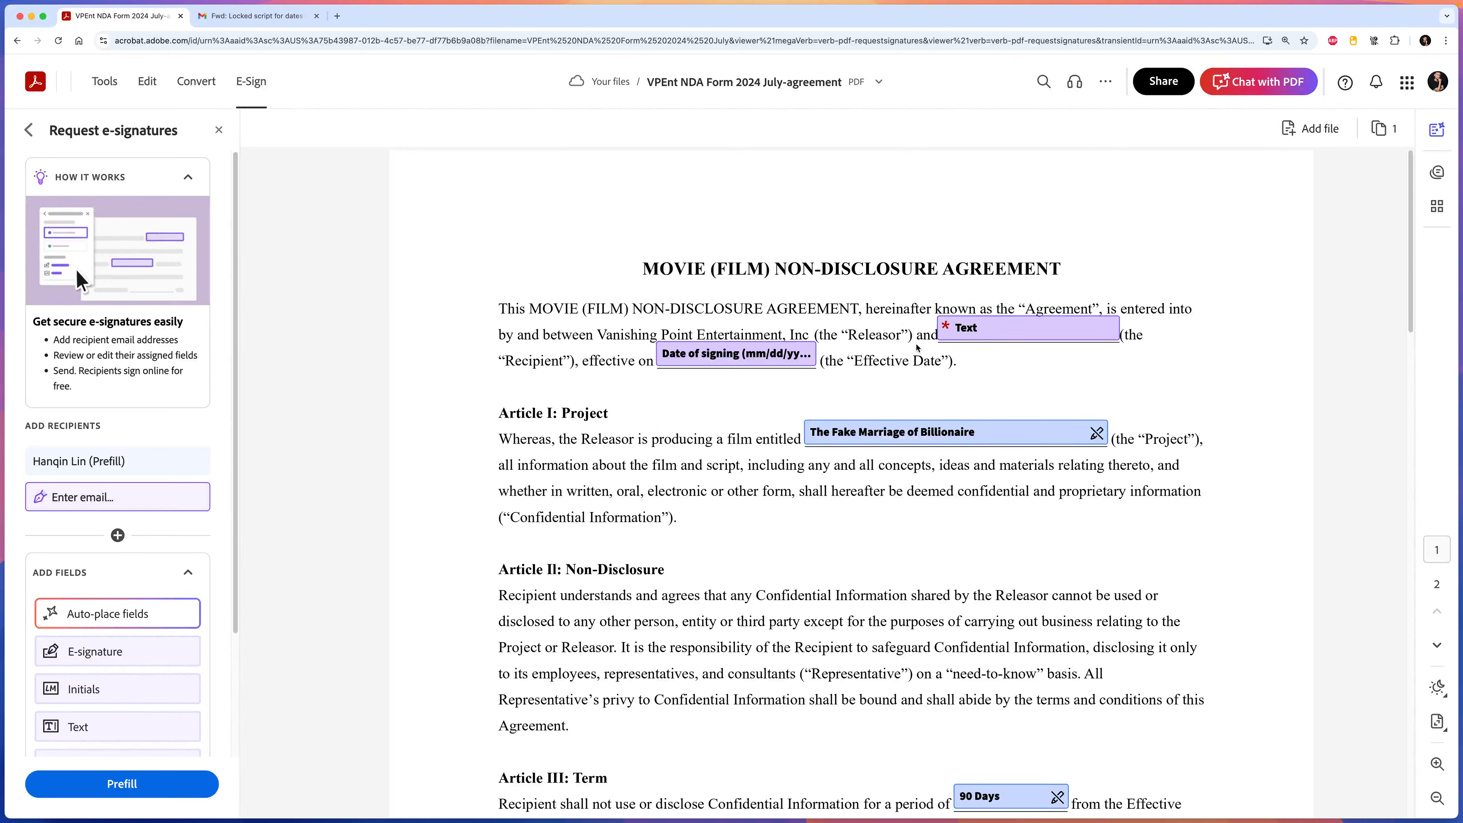
Confirm the Text field is marked as a Required field.
left_click(987, 329)
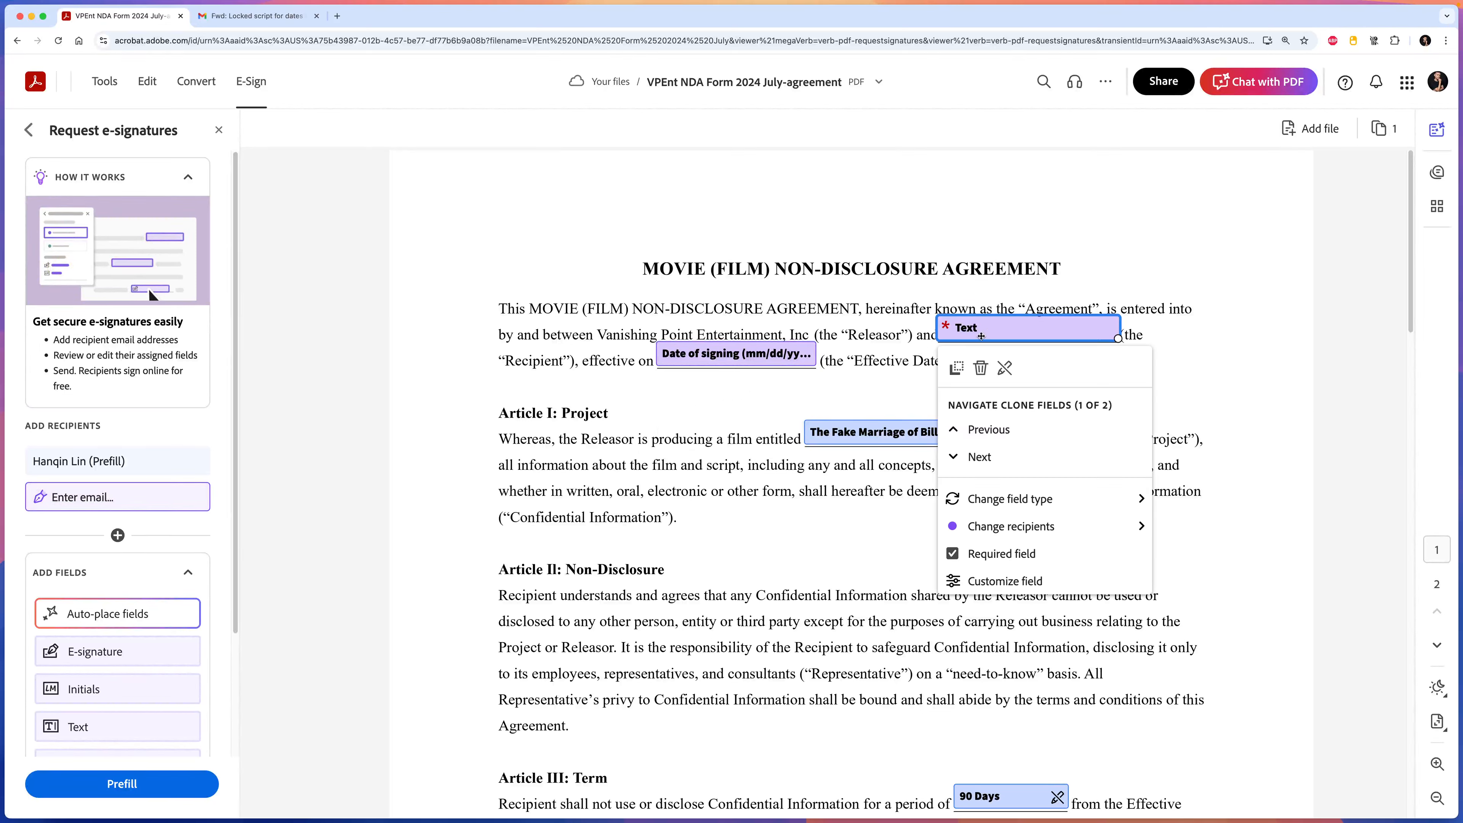
left_click(838, 392)
left_click(970, 331)
left_click(972, 331)
left_click(974, 331)
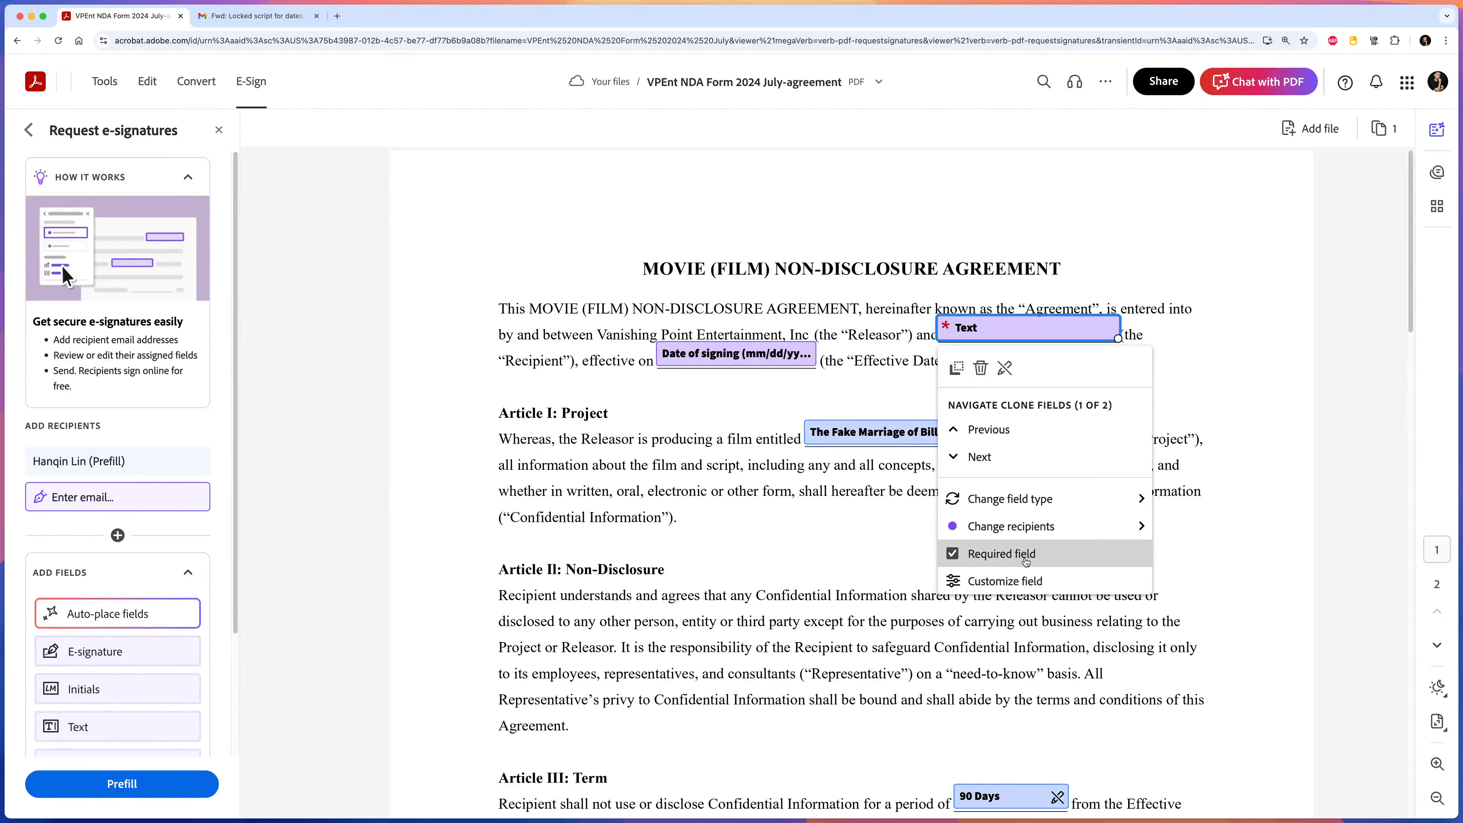
left_click(713, 549)
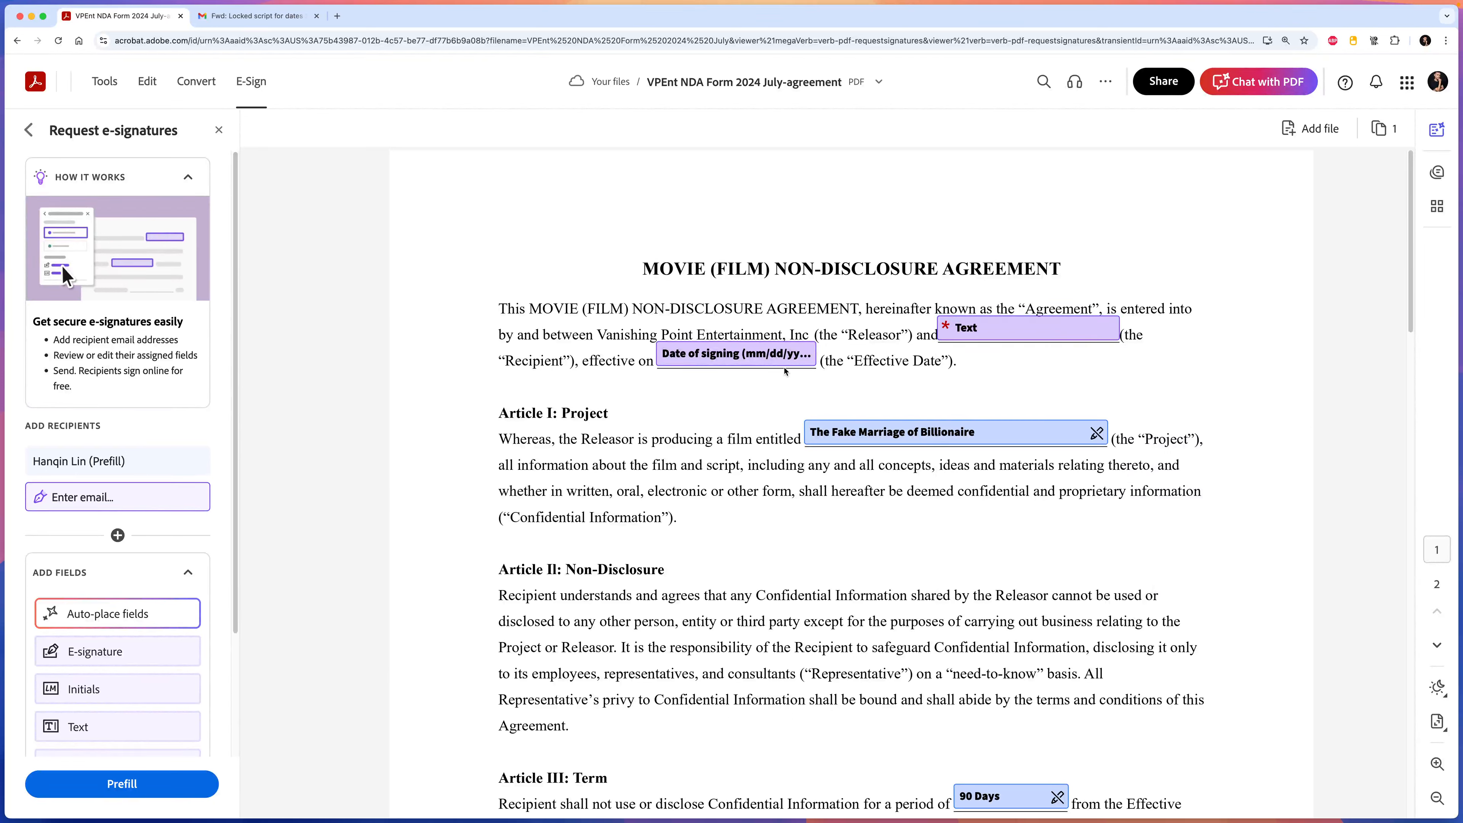
Recheck the Date of signing field's options, leaving its type unchanged.
left_click(756, 358)
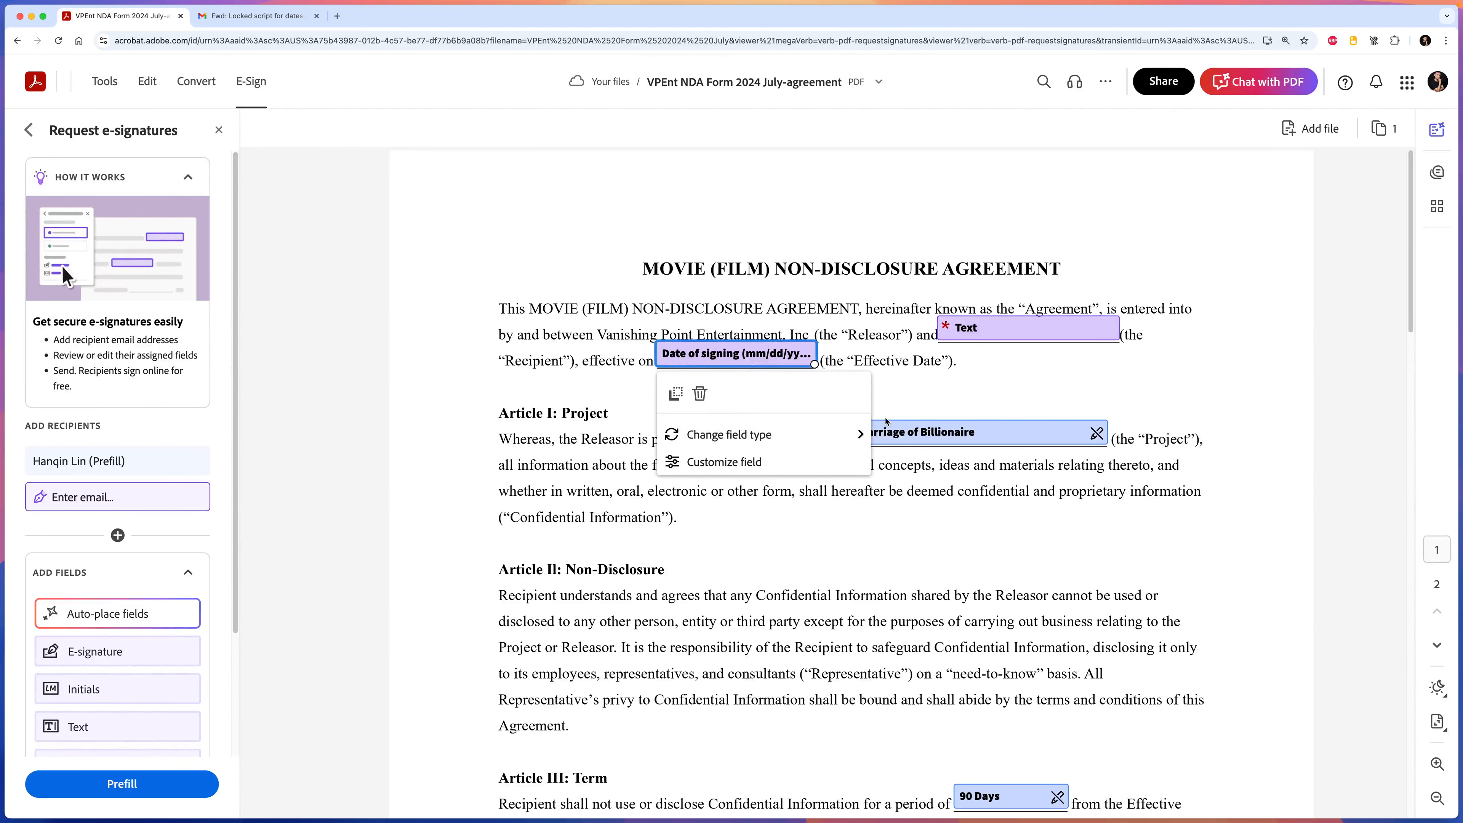
mouse_move(852, 435)
left_click(618, 439)
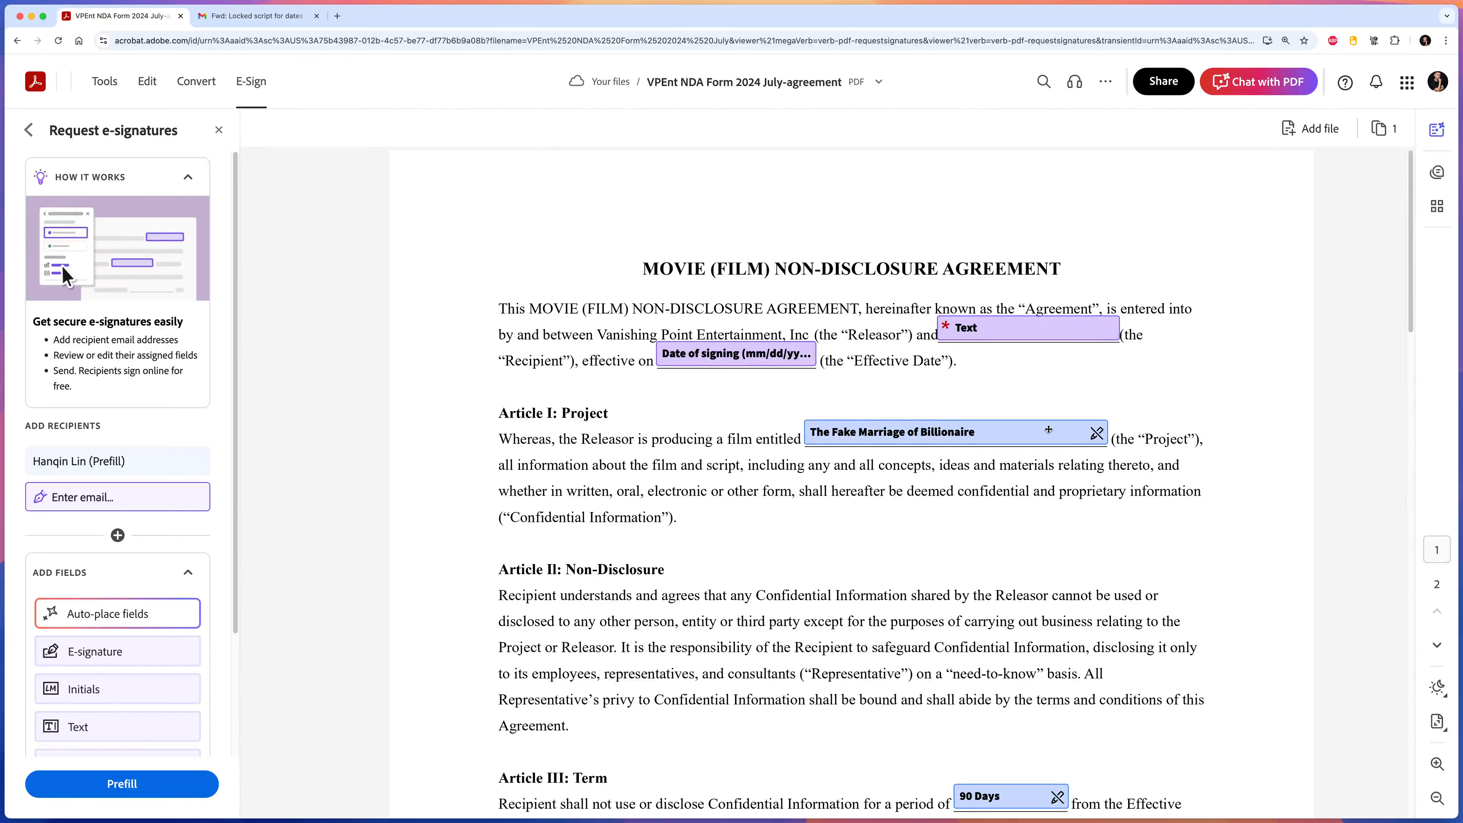
left_click(977, 431)
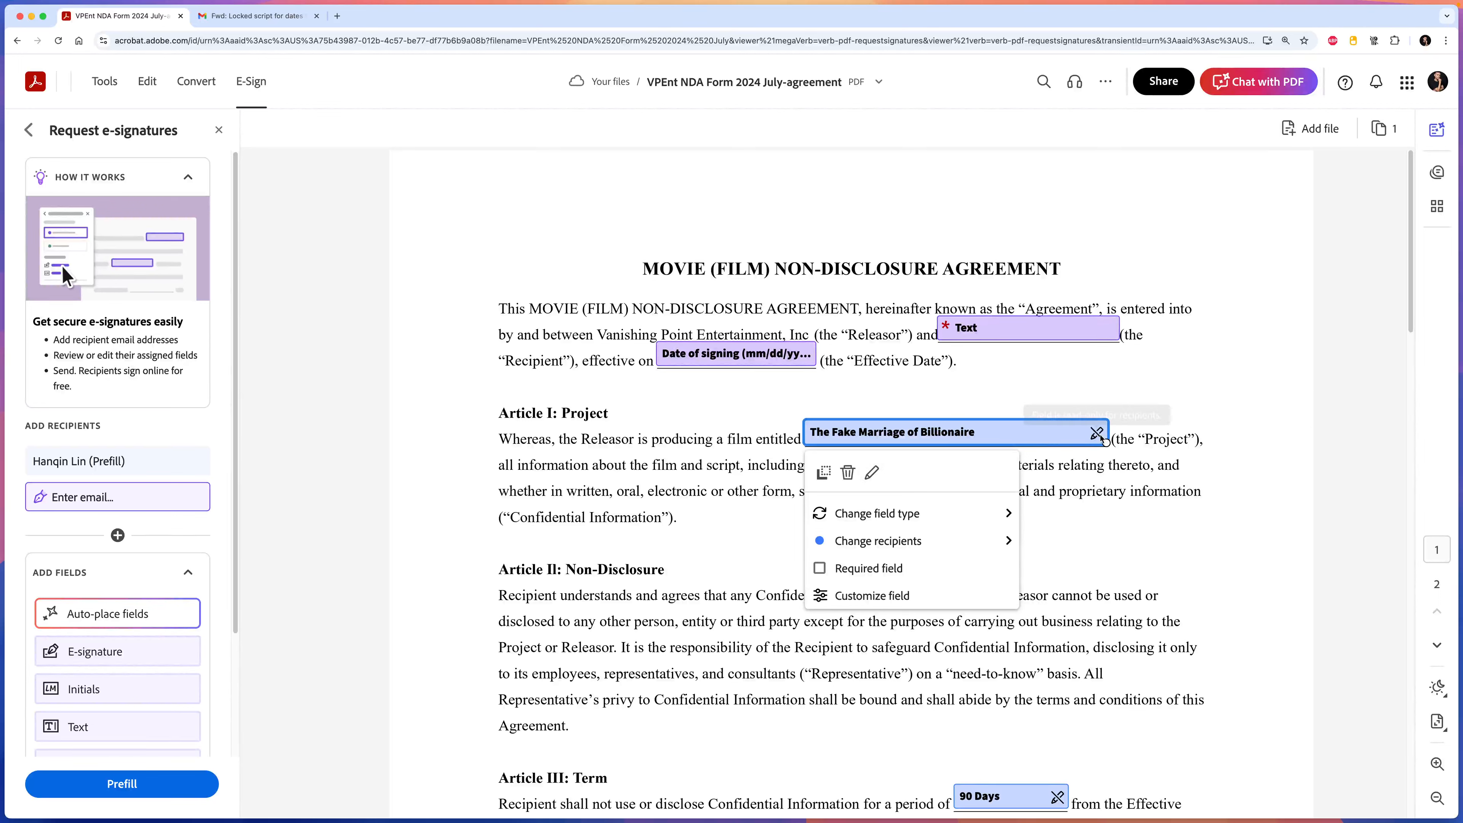
Toggle the film title field's editability, leaving it read-only.
left_click(871, 472)
left_click(876, 479)
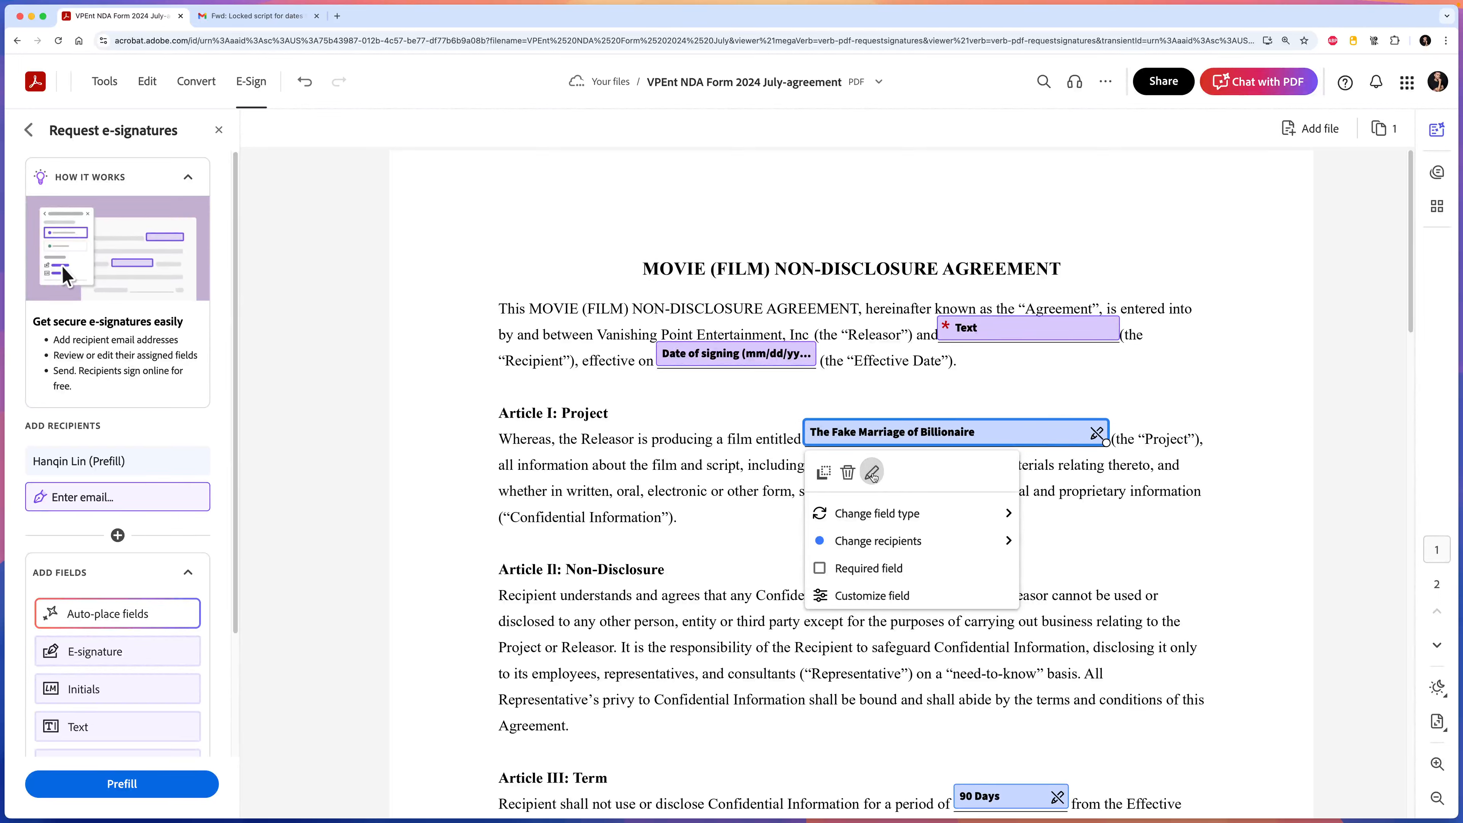
mouse_move(1098, 434)
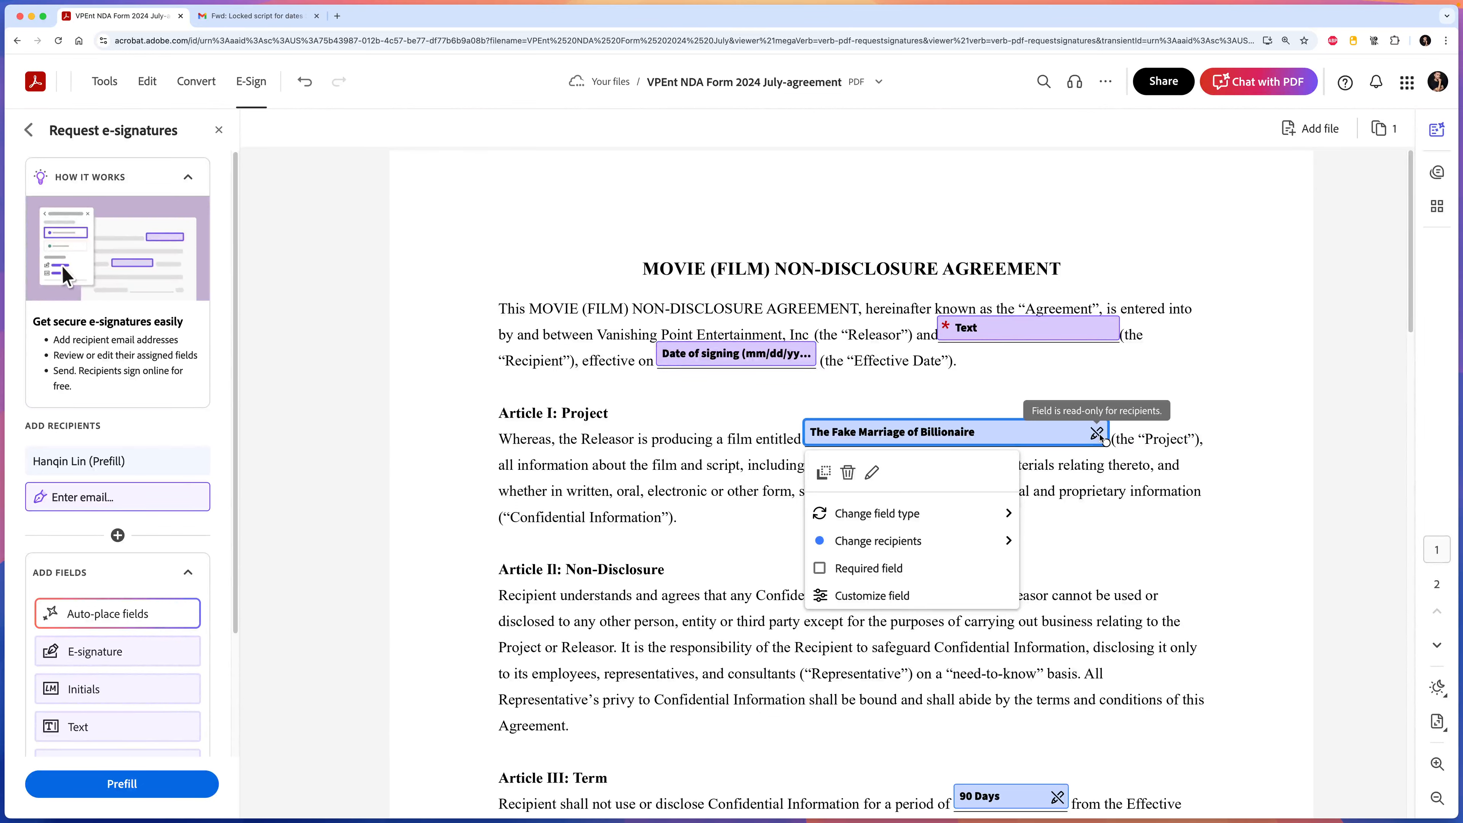
Replace the prefilled film title with 'The Real vs. The Fake Heiress'.
double_click(974, 432)
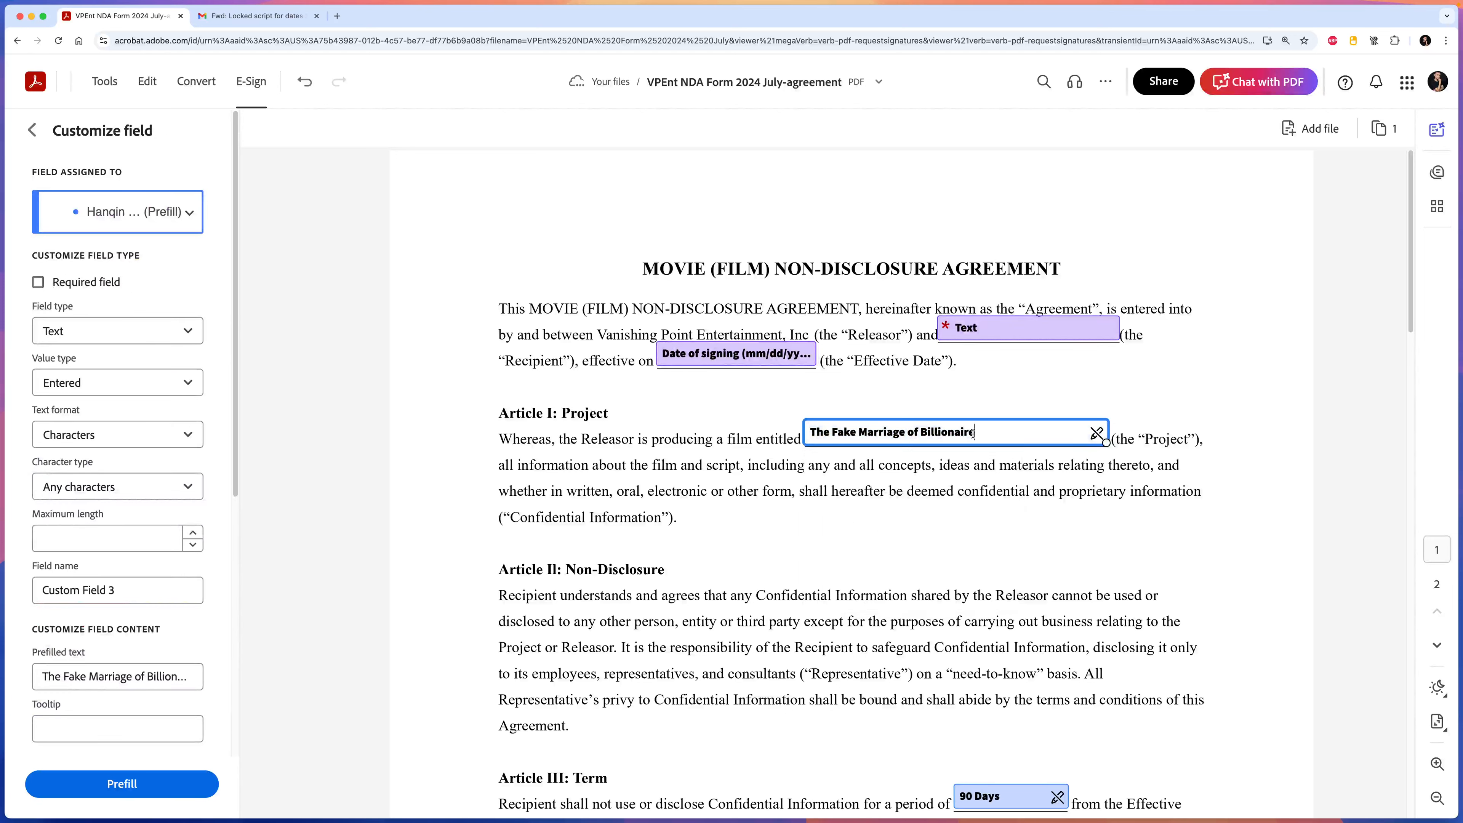
left_click(979, 432)
left_click_drag(979, 432, 806, 440)
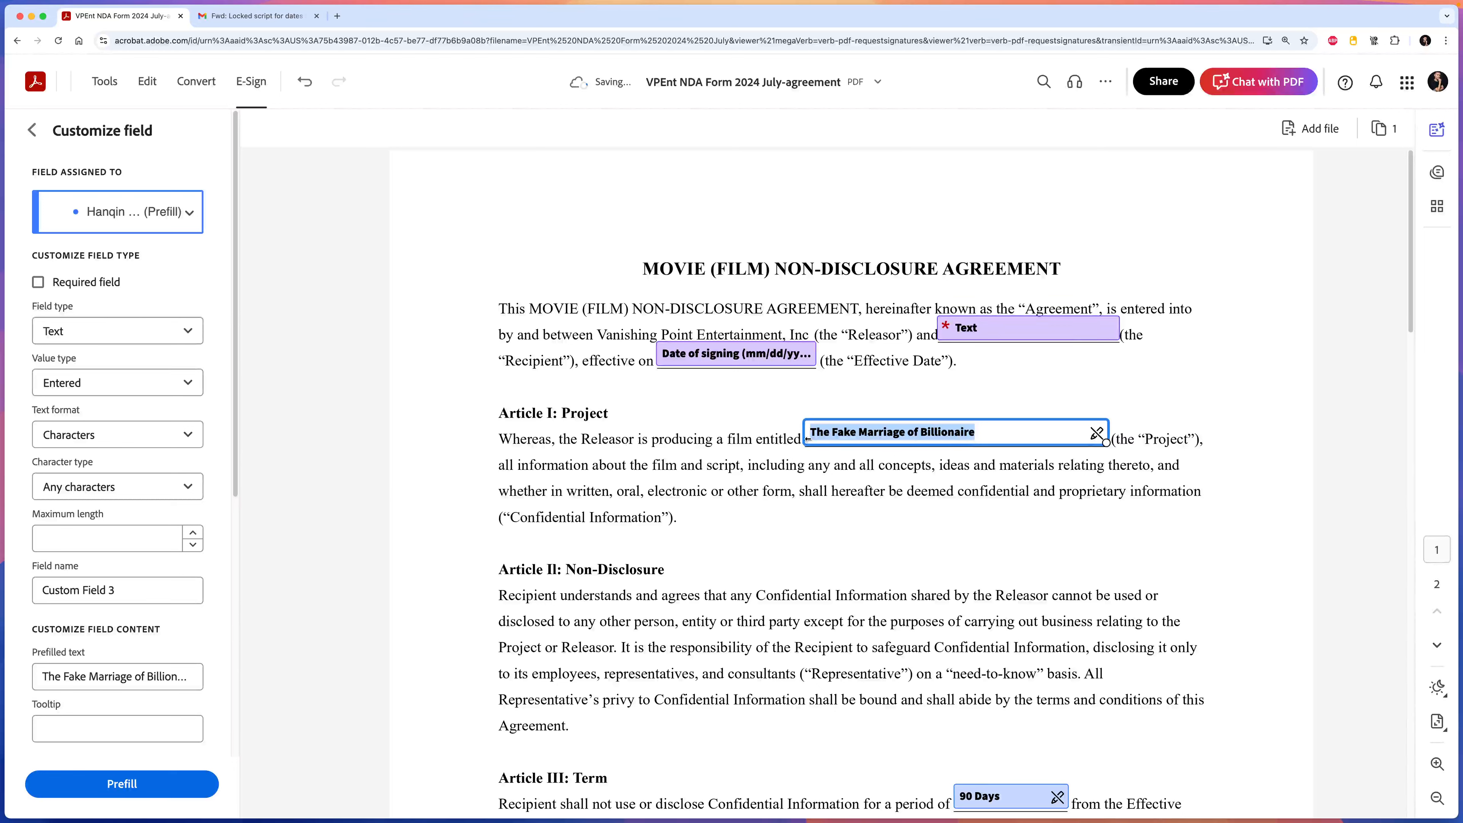
type("The Rwe")
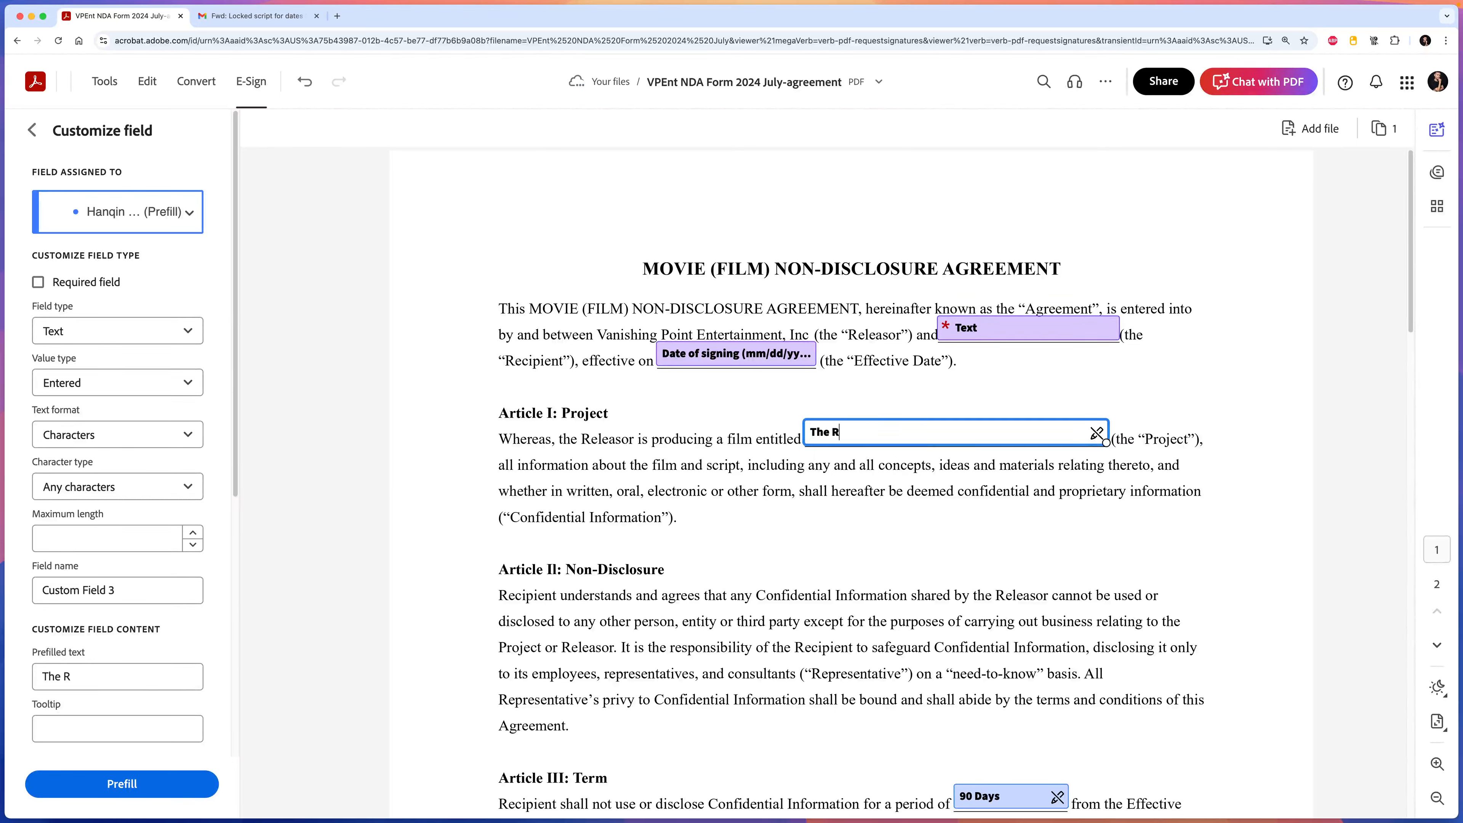
key("BackSpace")
key("BackSpace")
type("eal vs. The Fake Heire")
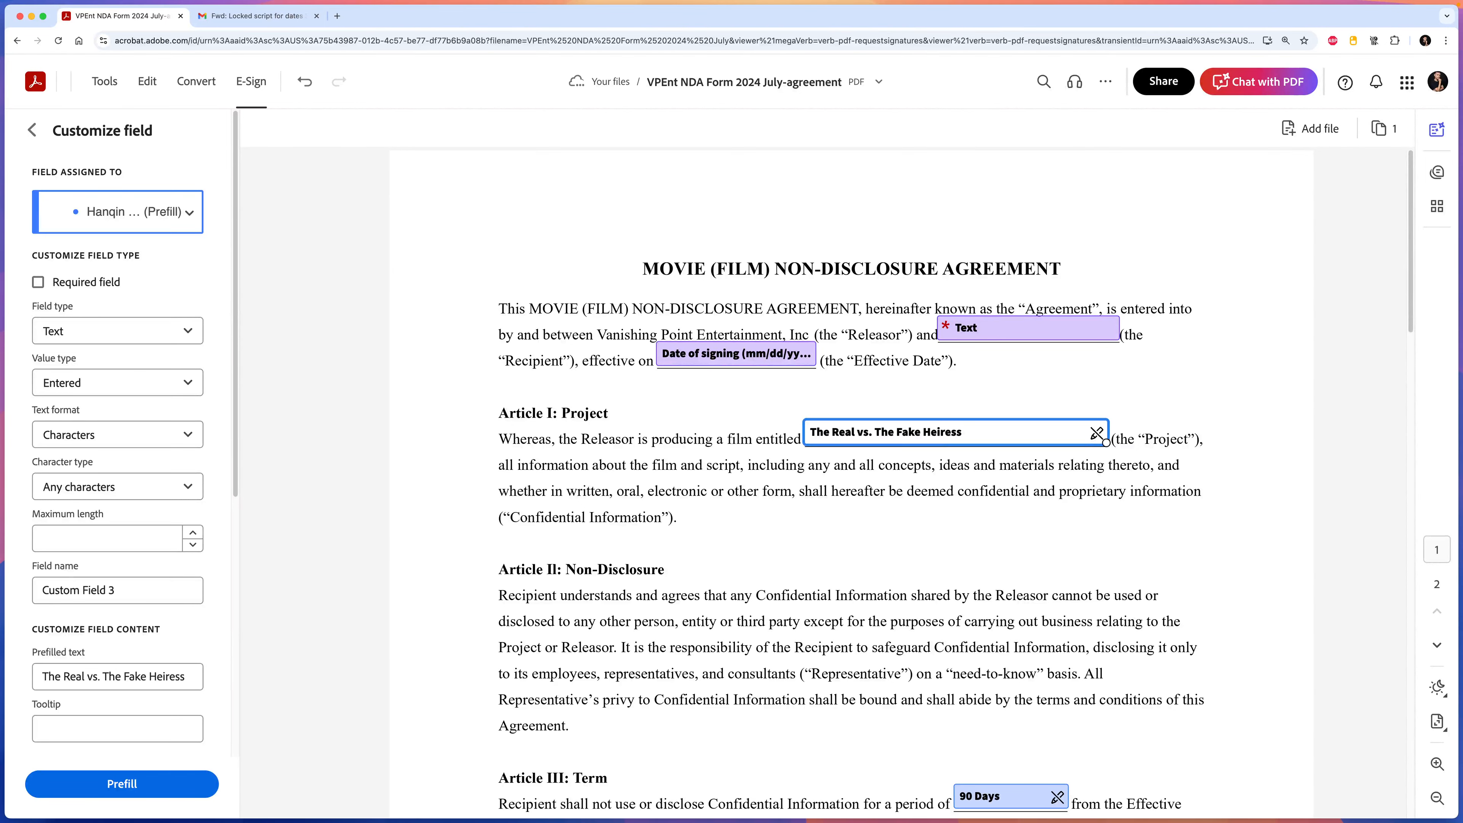
type("ss")
left_click(885, 544)
scroll(885, 545, "down", 8)
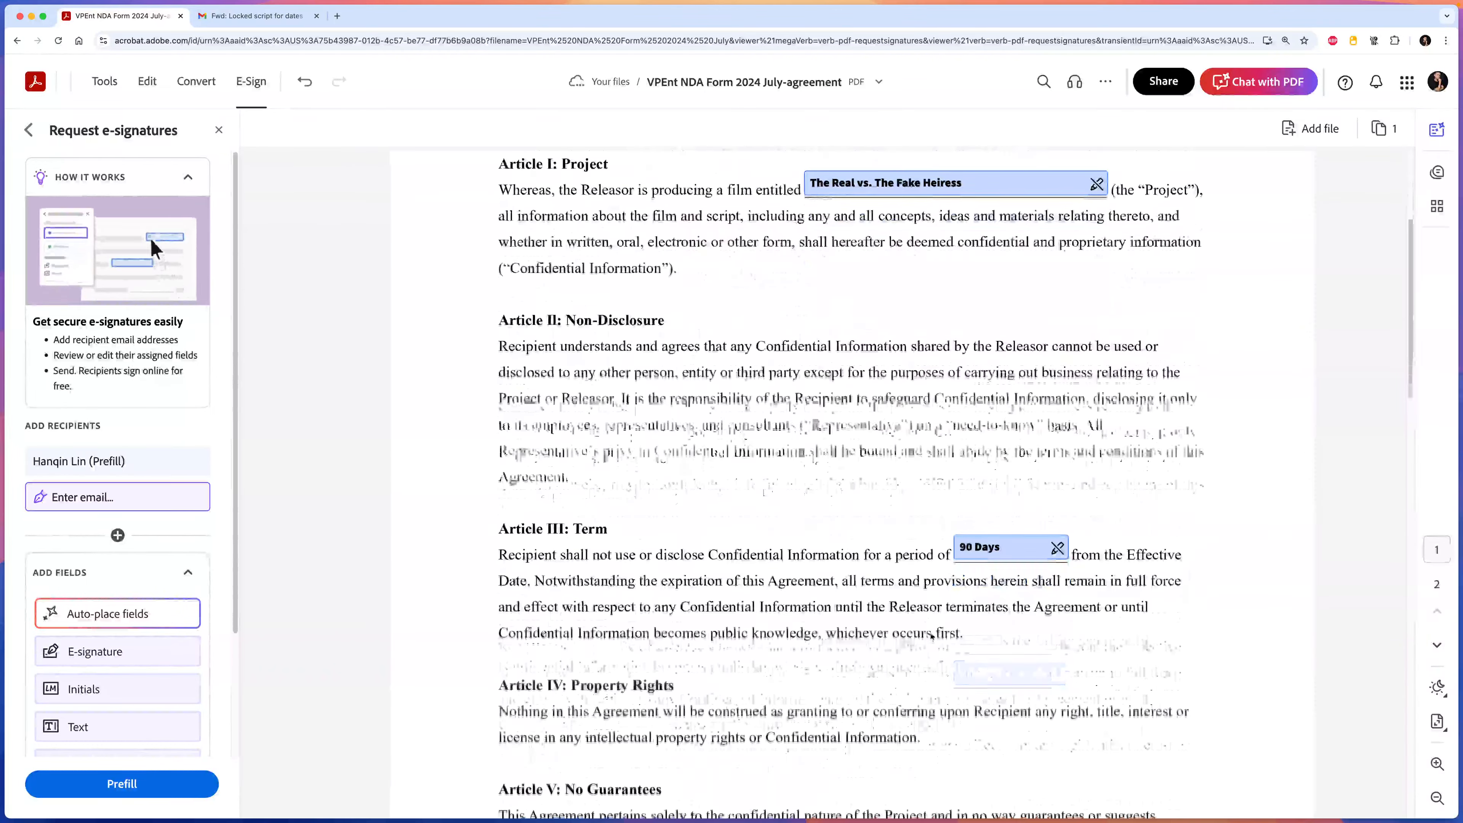
scroll(854, 699, "down", 10)
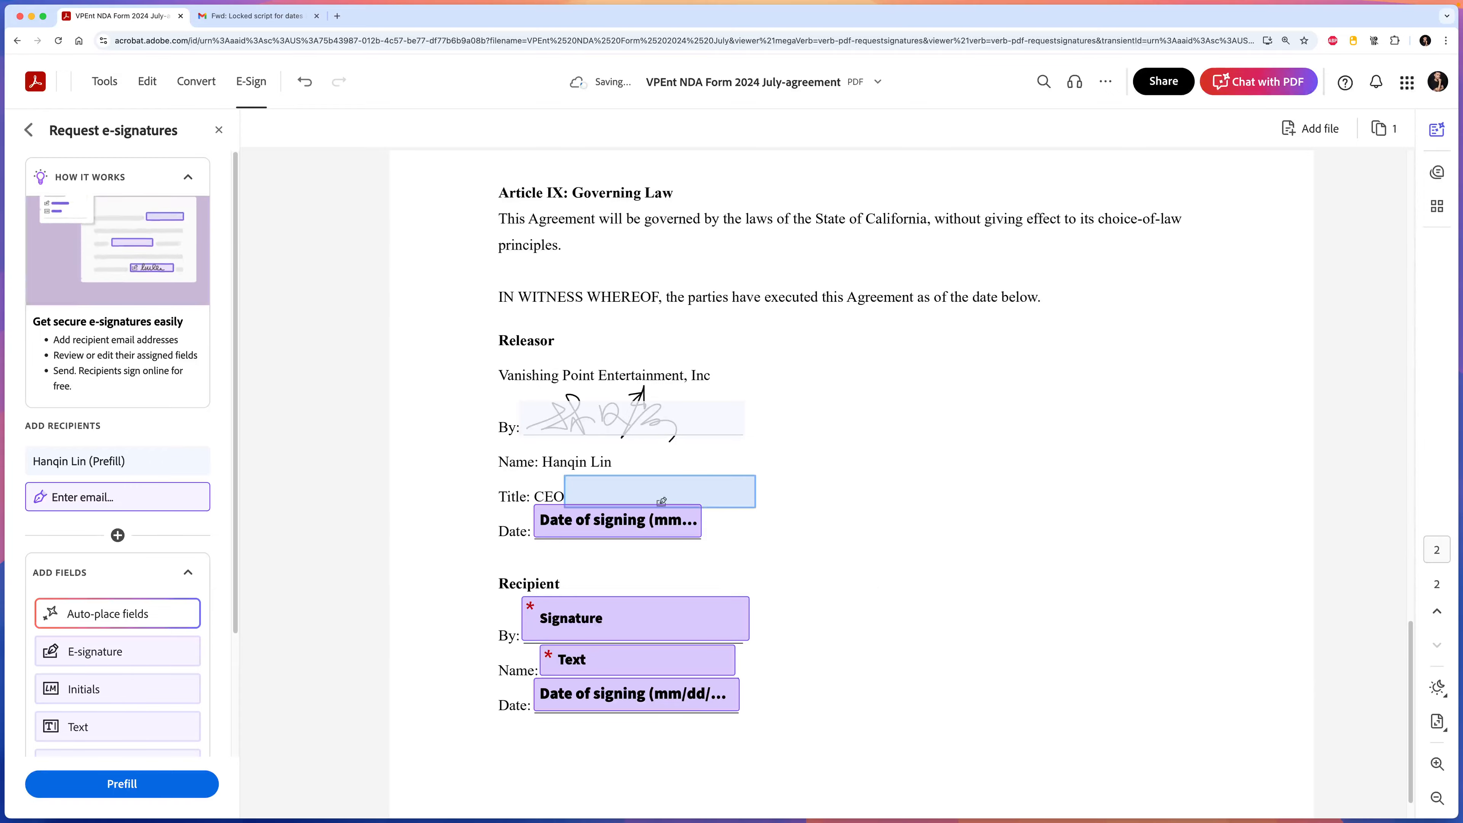
scroll(960, 472, "up", 5)
scroll(960, 472, "up", 15)
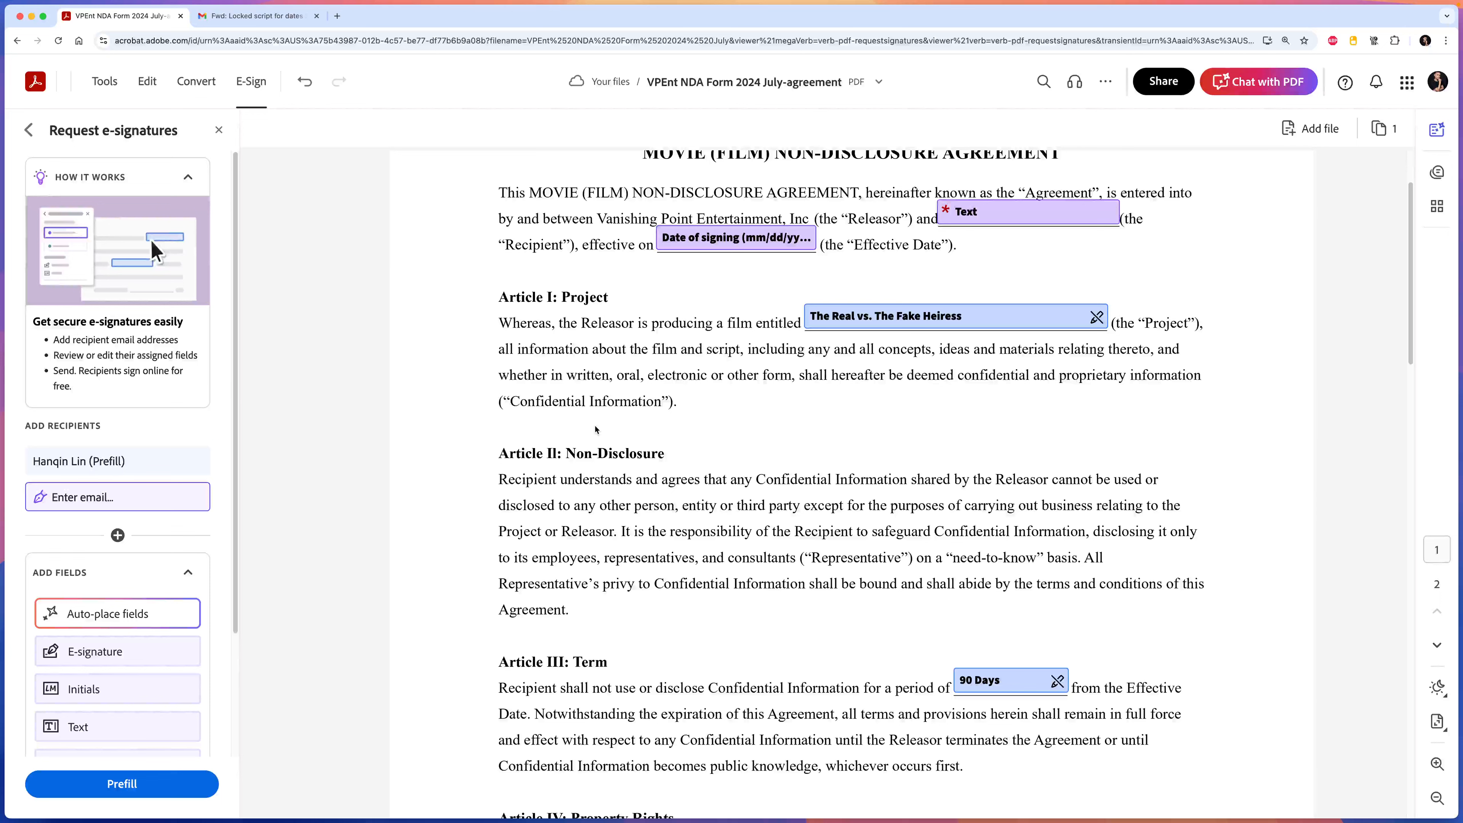
scroll(618, 395, "up", 1)
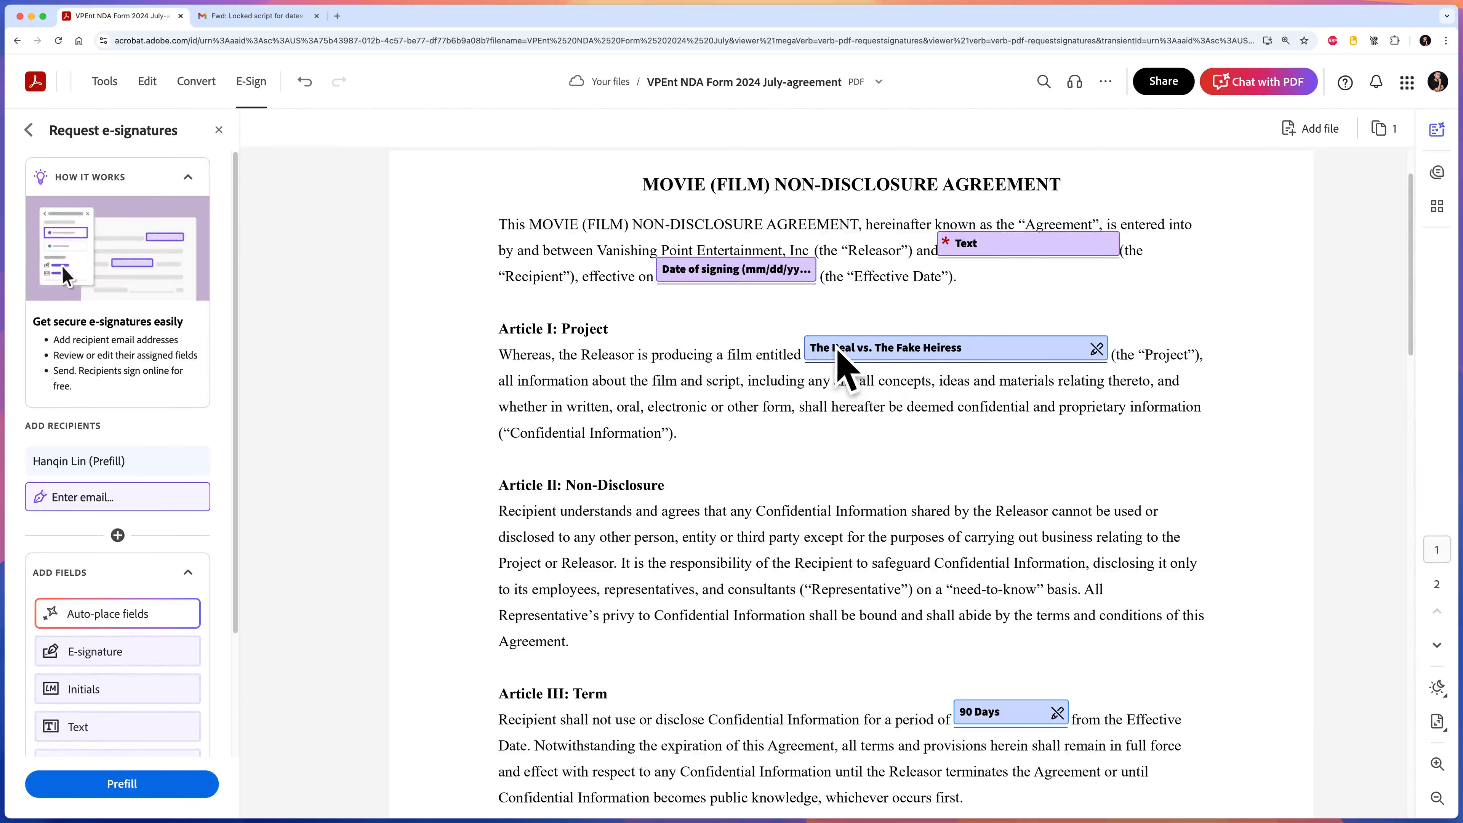
left_click(957, 348)
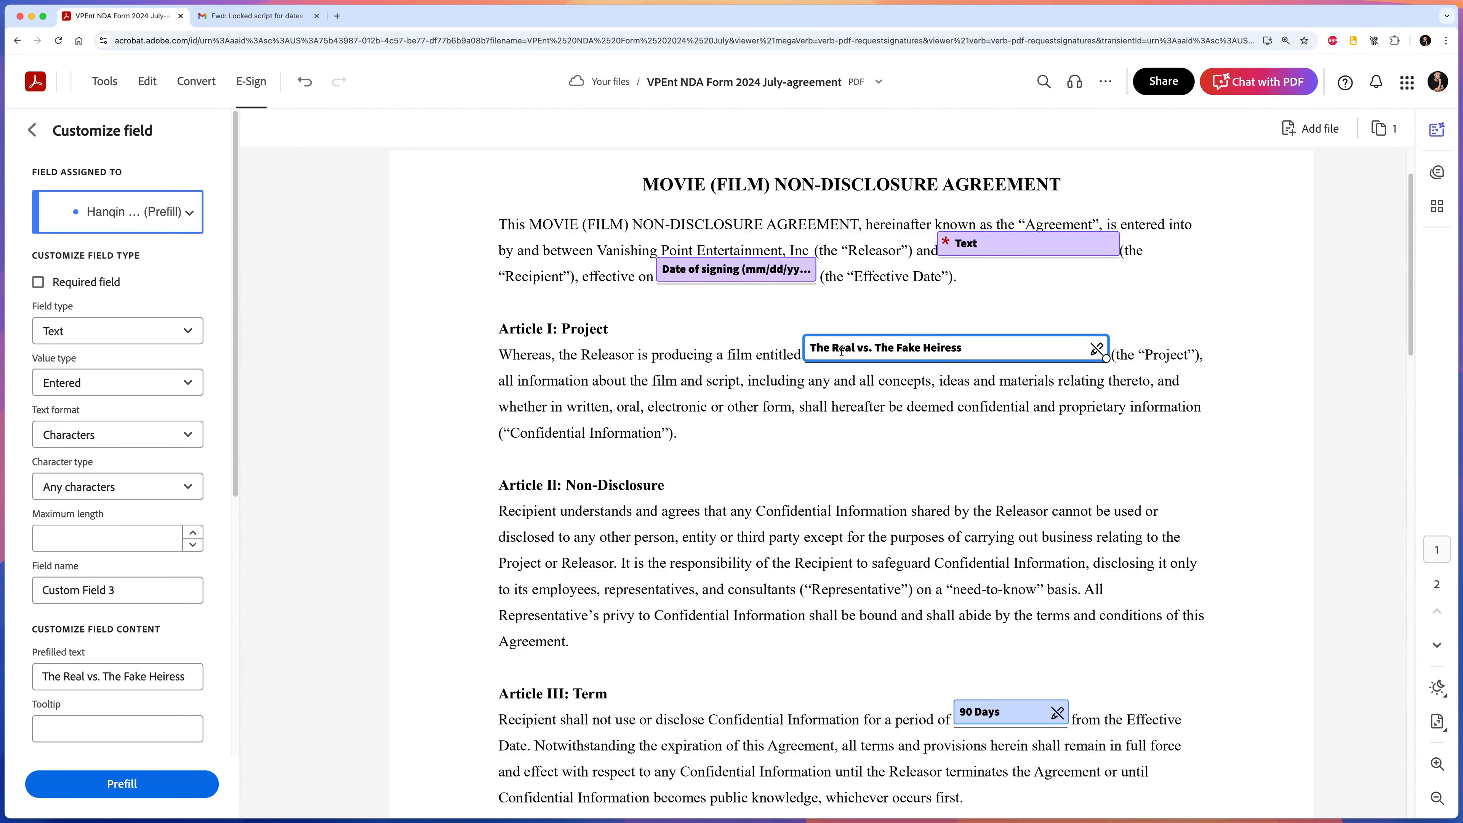
left_click_drag(864, 348, 813, 348)
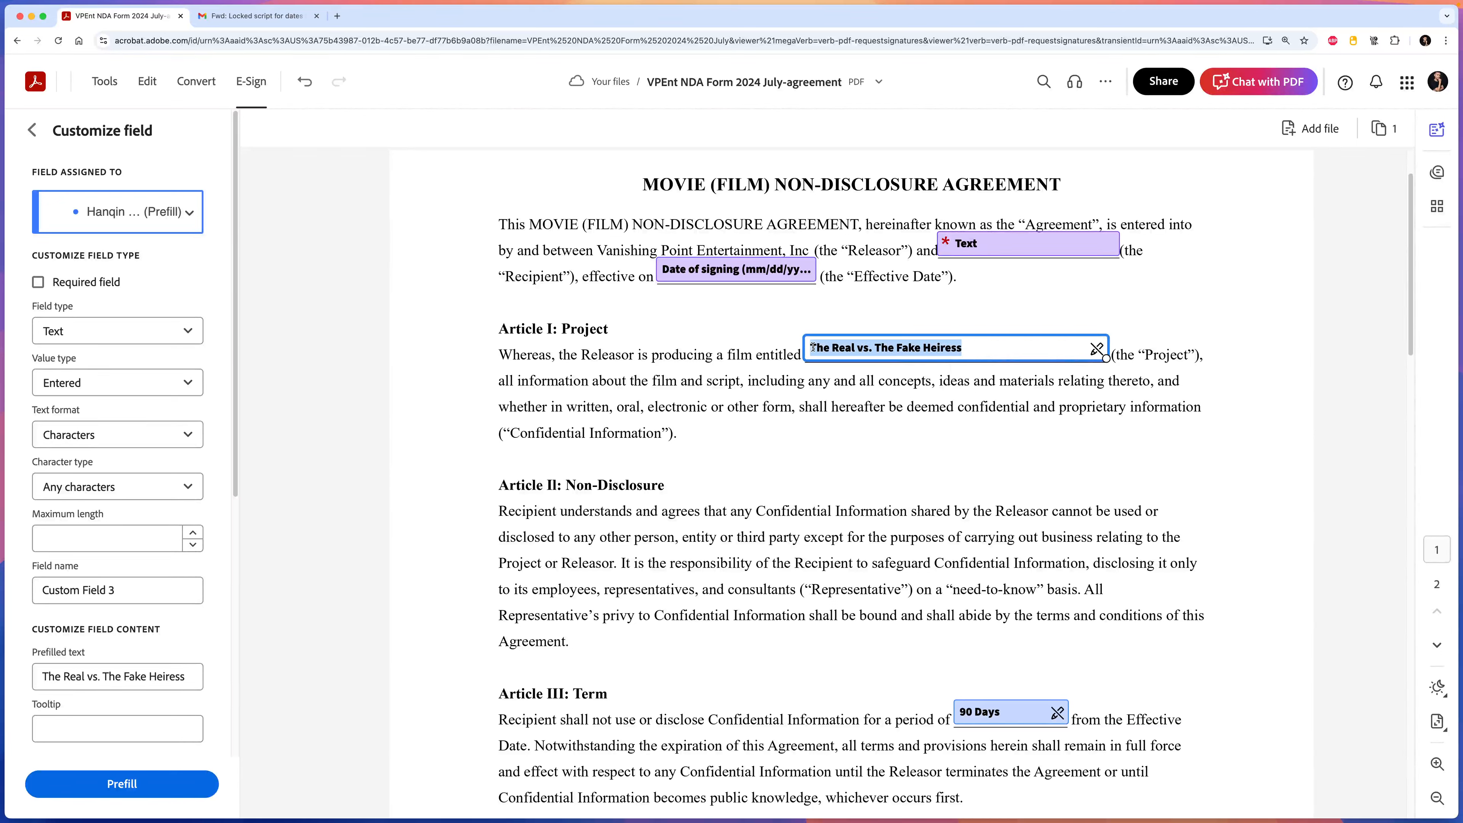
left_click(898, 377)
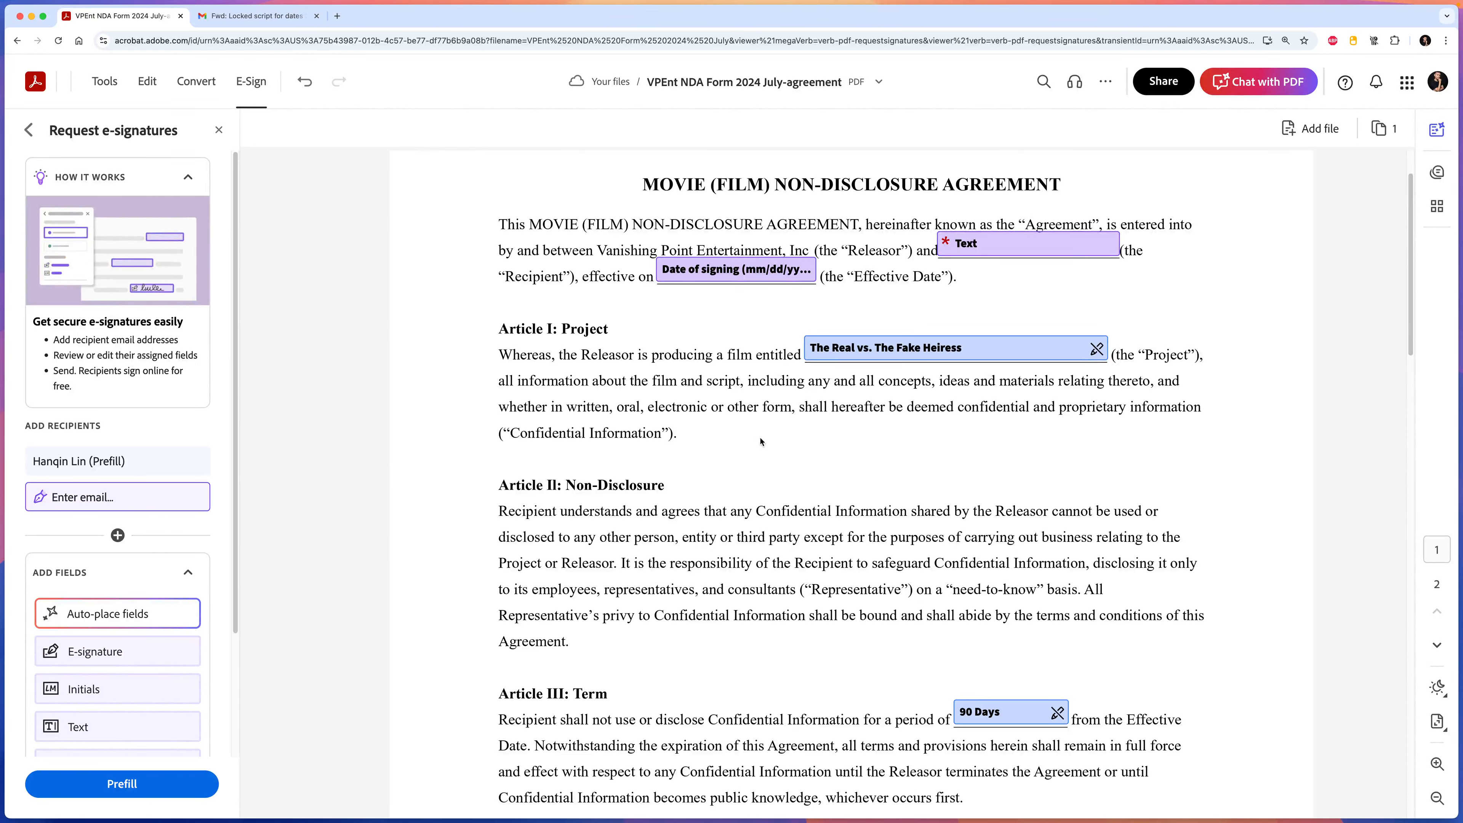
scroll(775, 449, "down", 2)
scroll(691, 386, "up", 2)
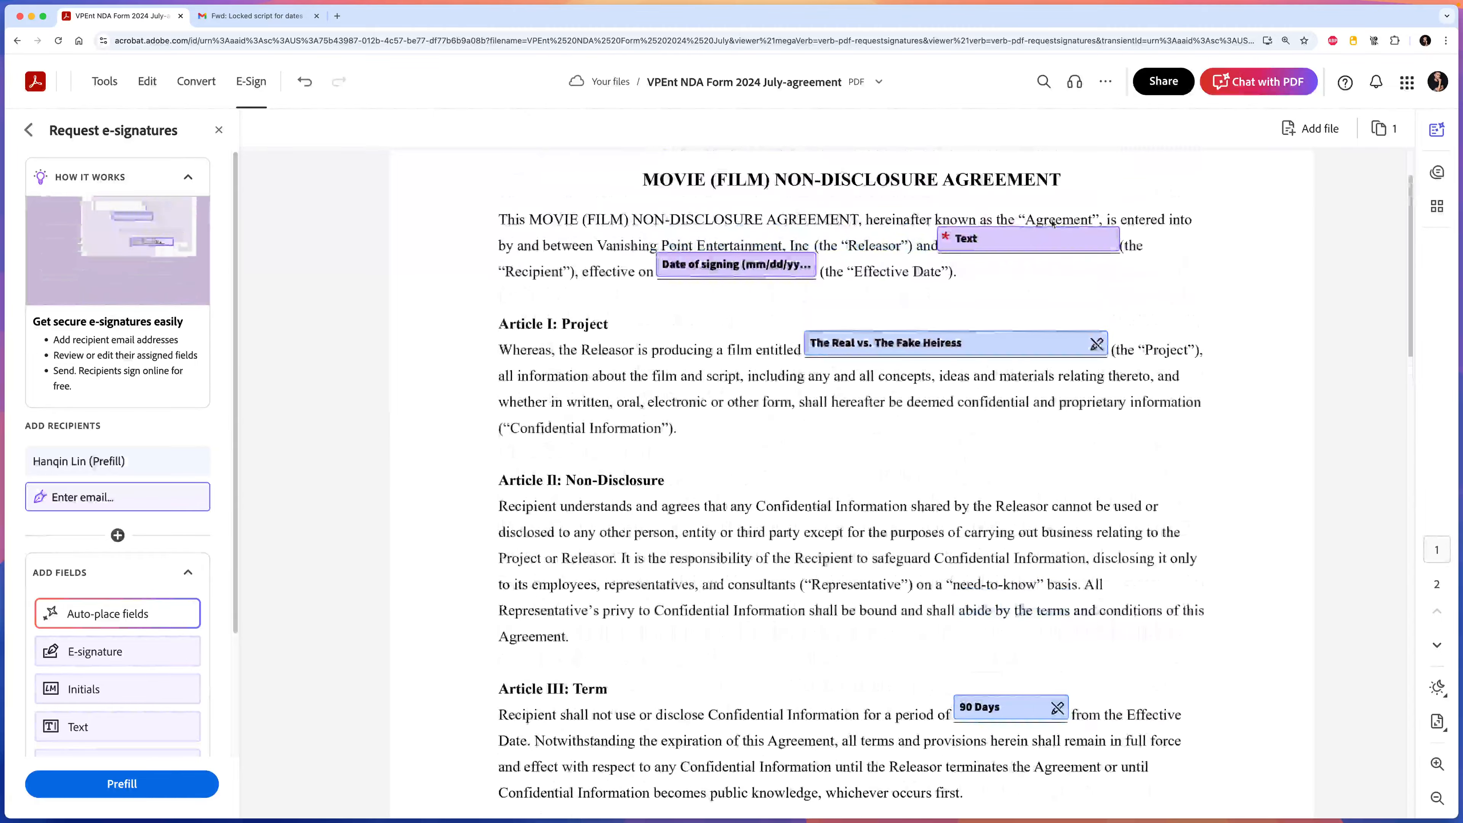
scroll(760, 539, "down", 1)
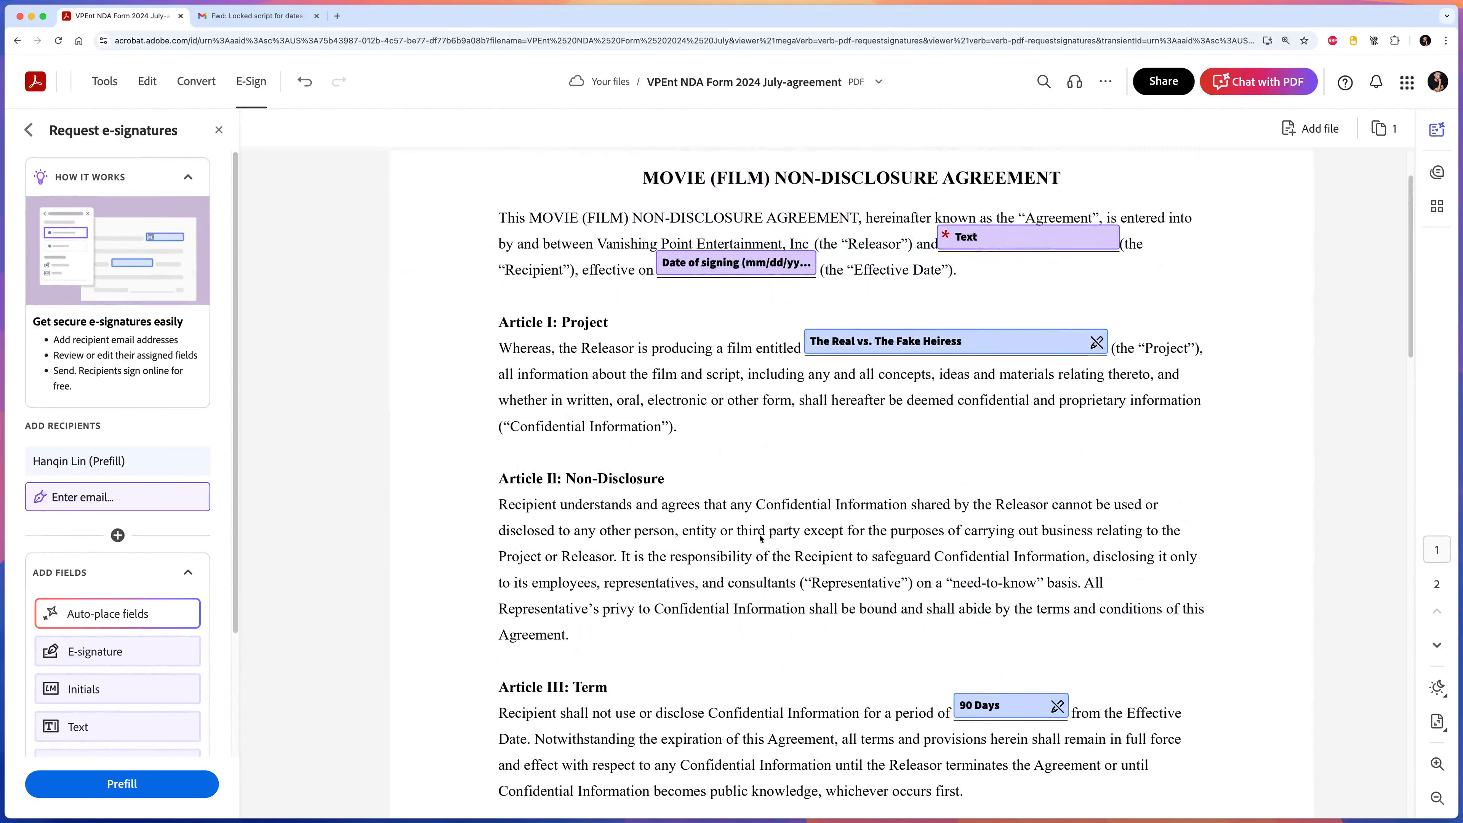
scroll(761, 538, "down", 15)
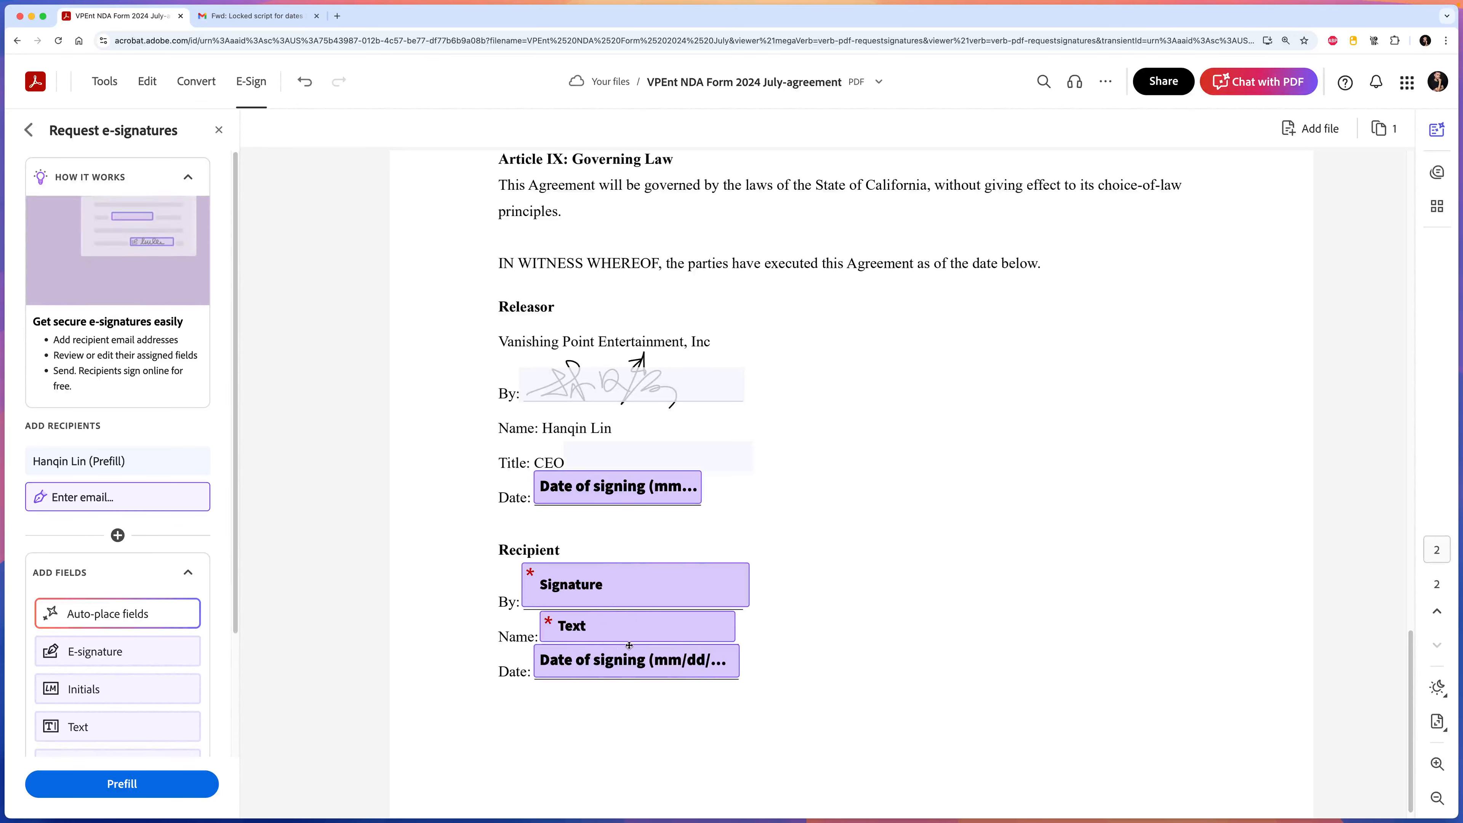
scroll(1000, 638, "down", 1)
scroll(1001, 637, "up", 10)
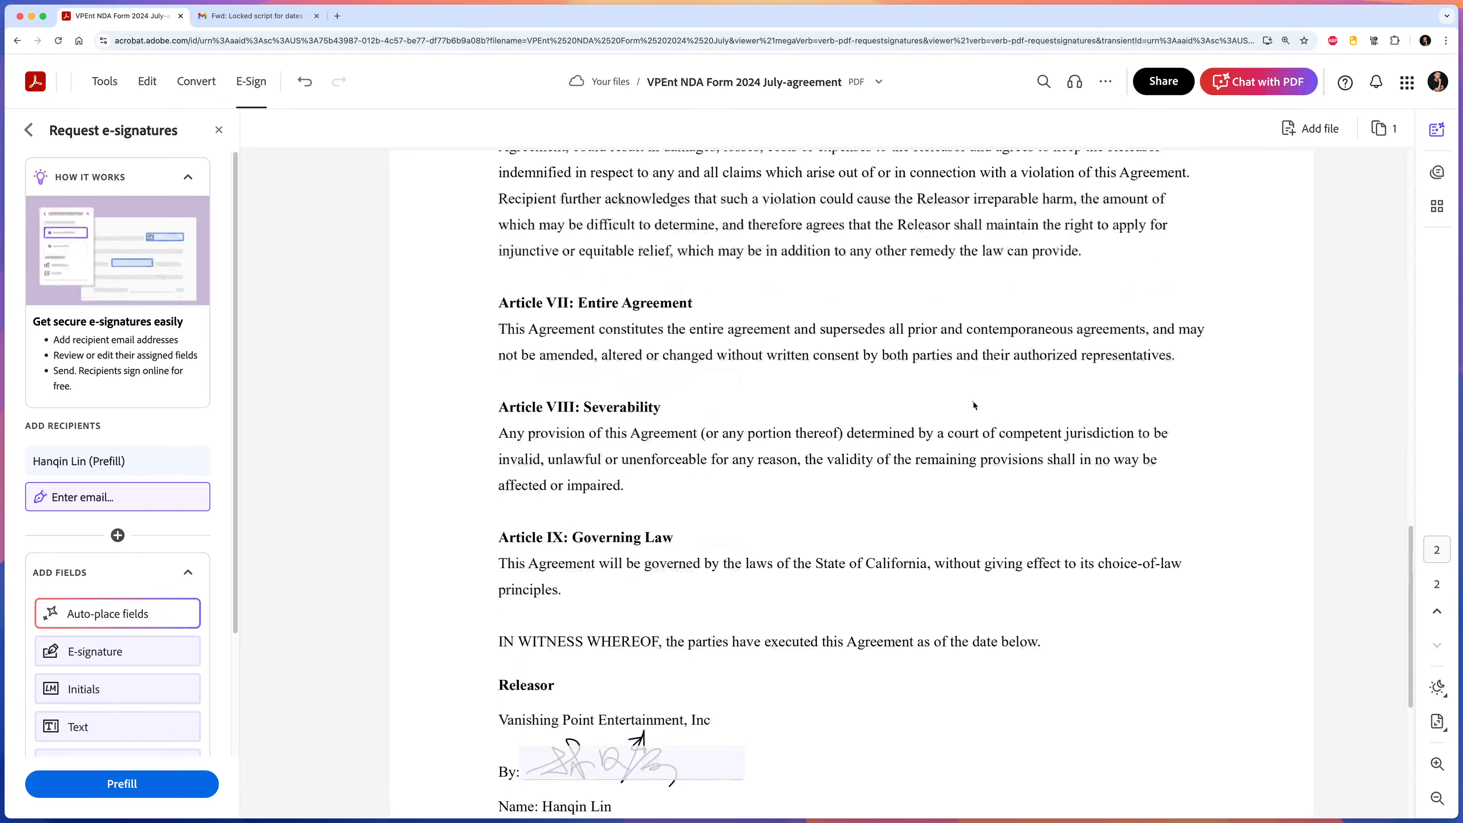
Expand the message settings showing the agreement name and email message.
left_click(102, 497)
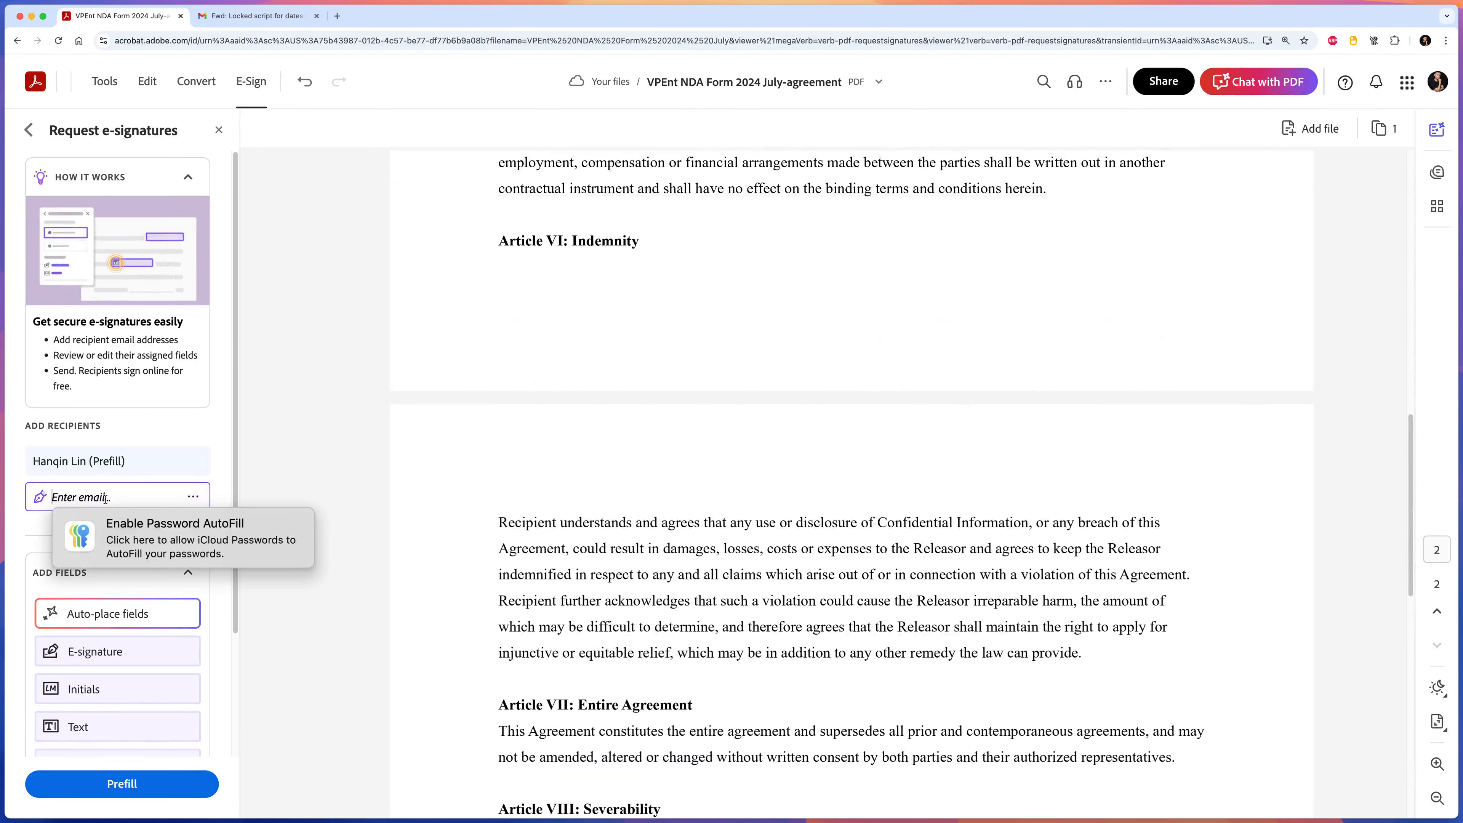
scroll(217, 410, "down", 3)
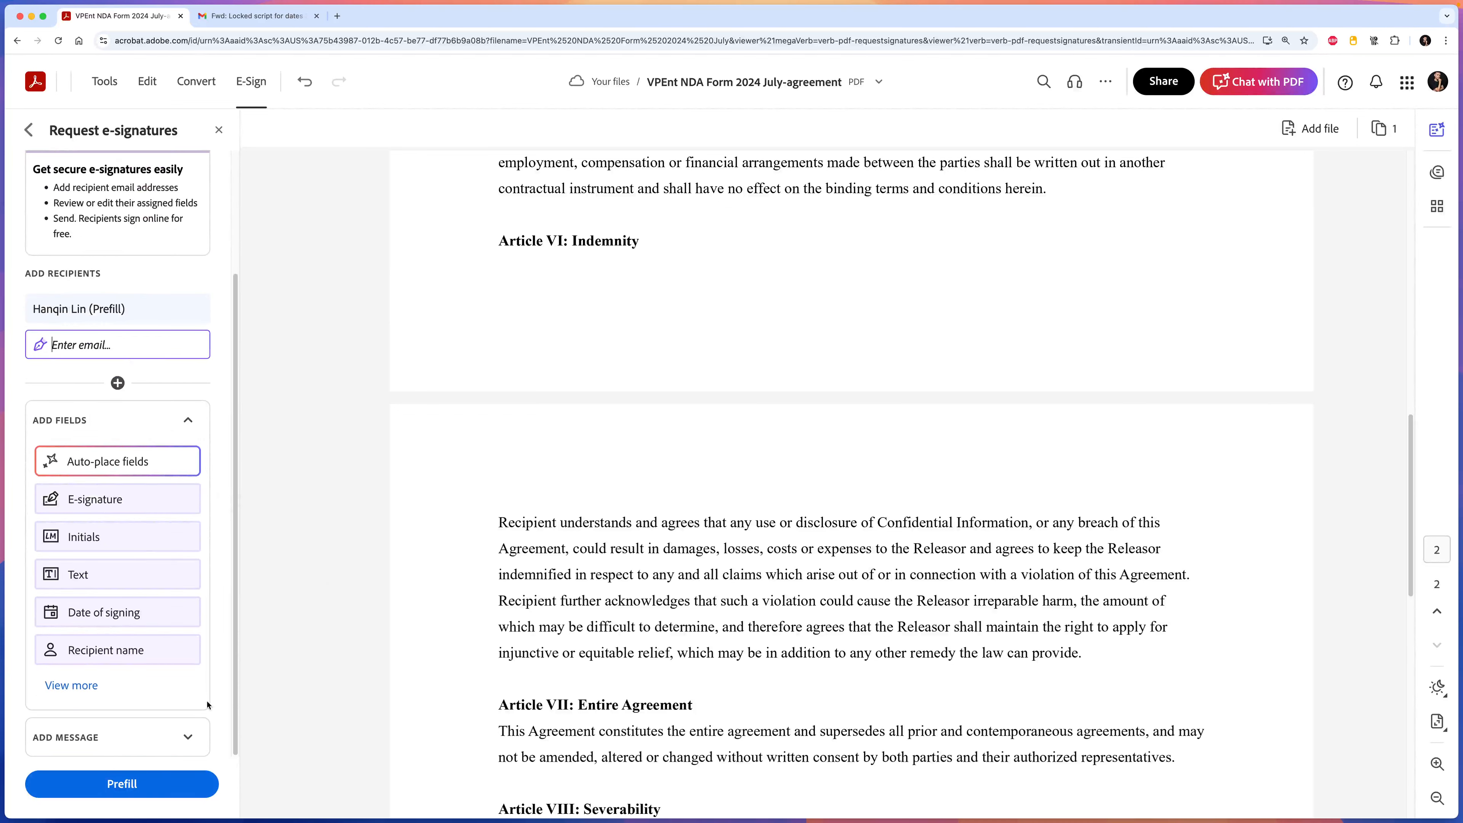
left_click(204, 730)
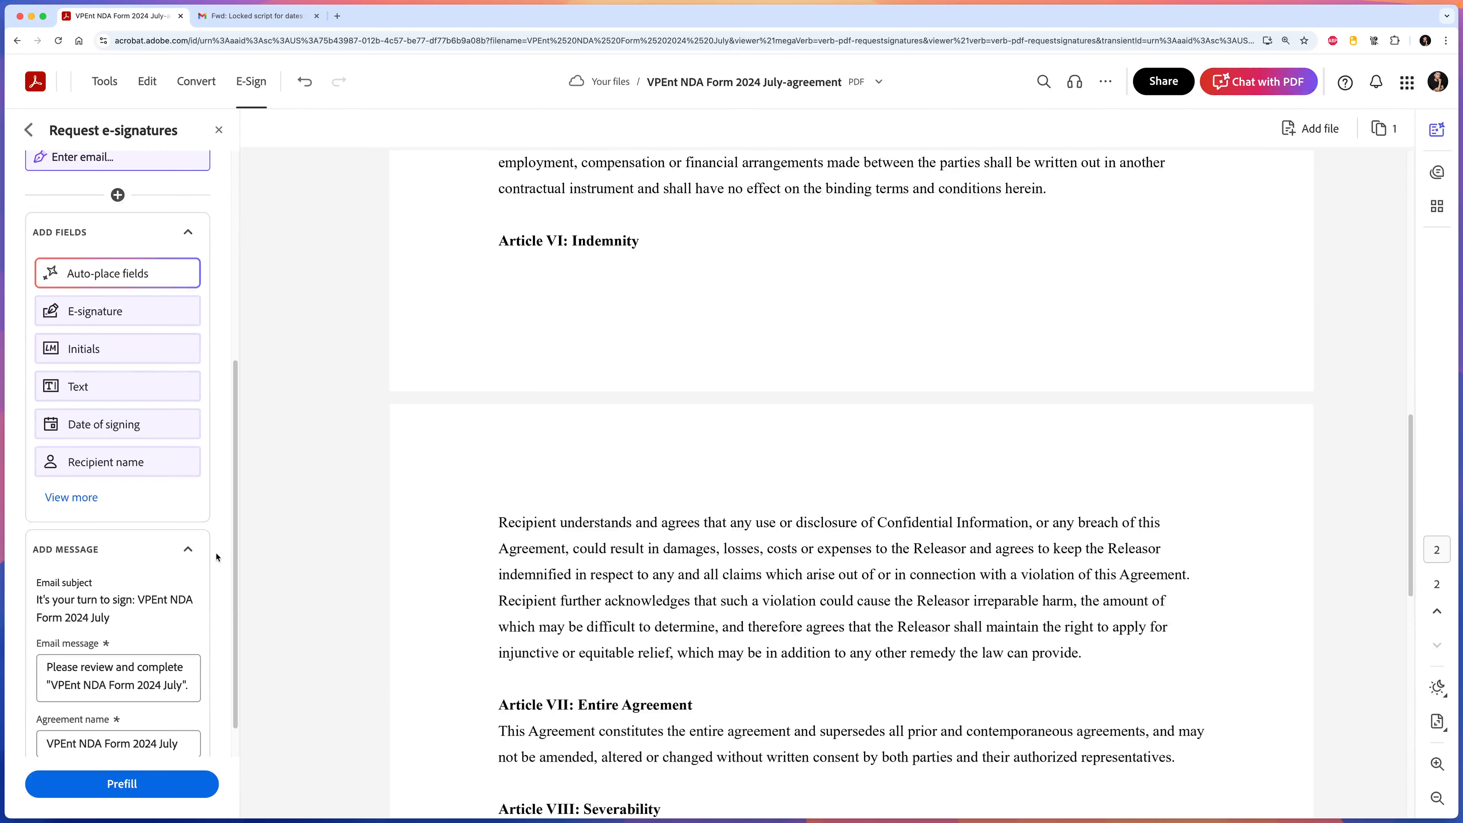
left_click(154, 516)
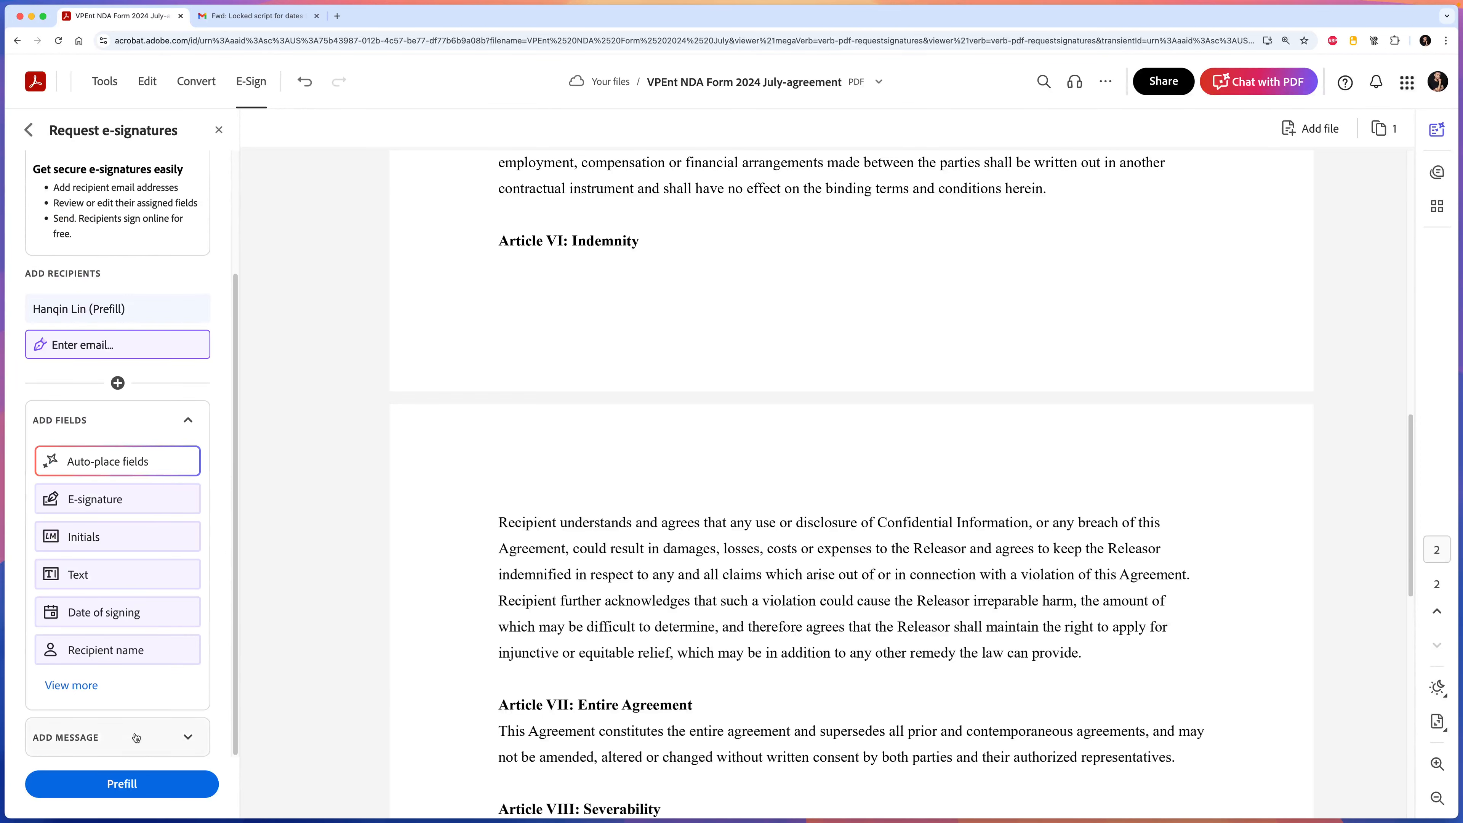
left_click(163, 745)
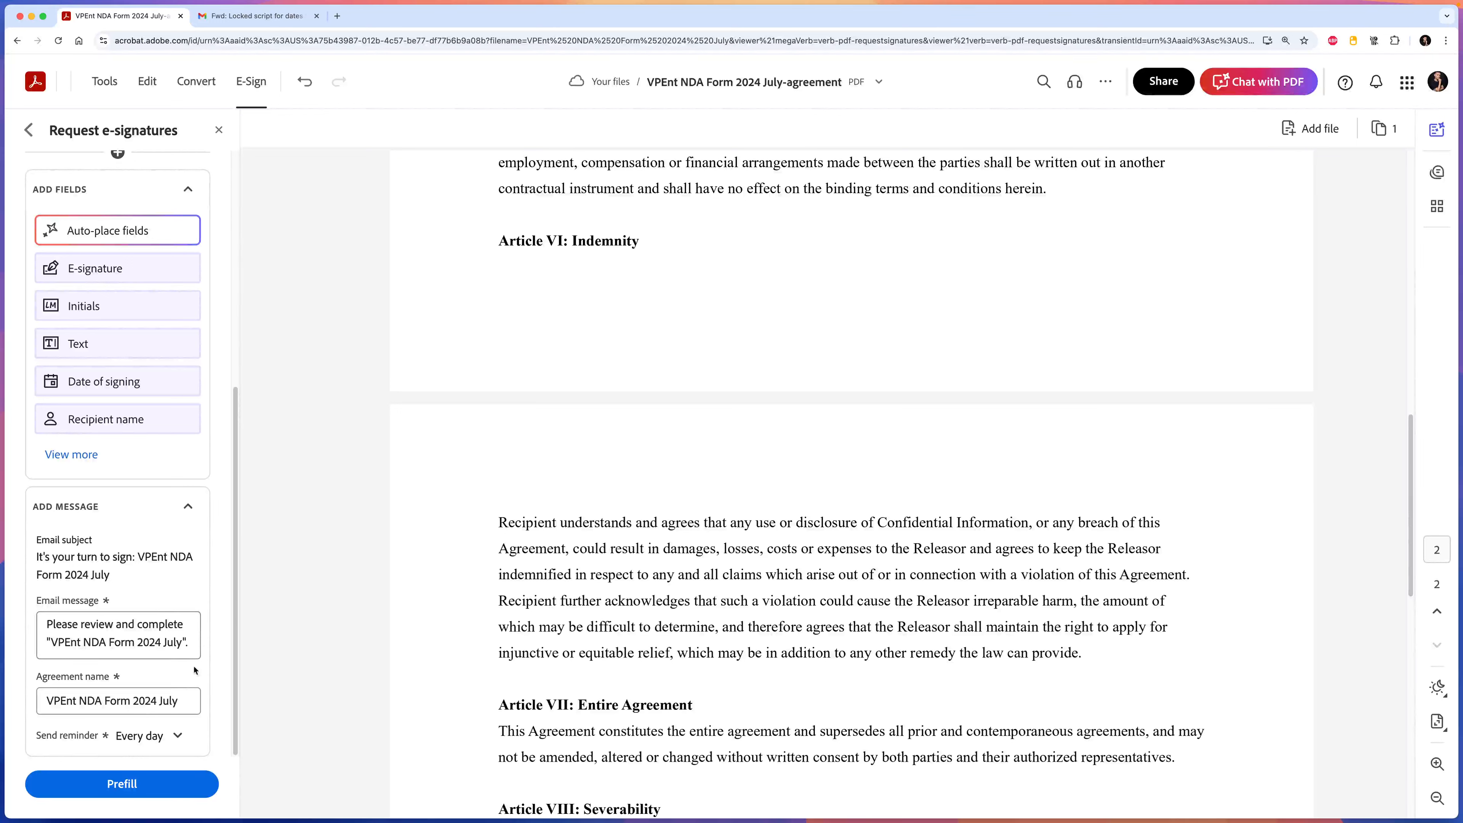
Replace agreement name 'VPEnt NDA Form 2024 July' with 'The Real vs. The Fake Heiress Actor NDA -'.
mouse_move(46, 702)
left_mouse_down()
mouse_move(182, 701)
mouse_move(47, 704)
left_mouse_up()
left_click(179, 702)
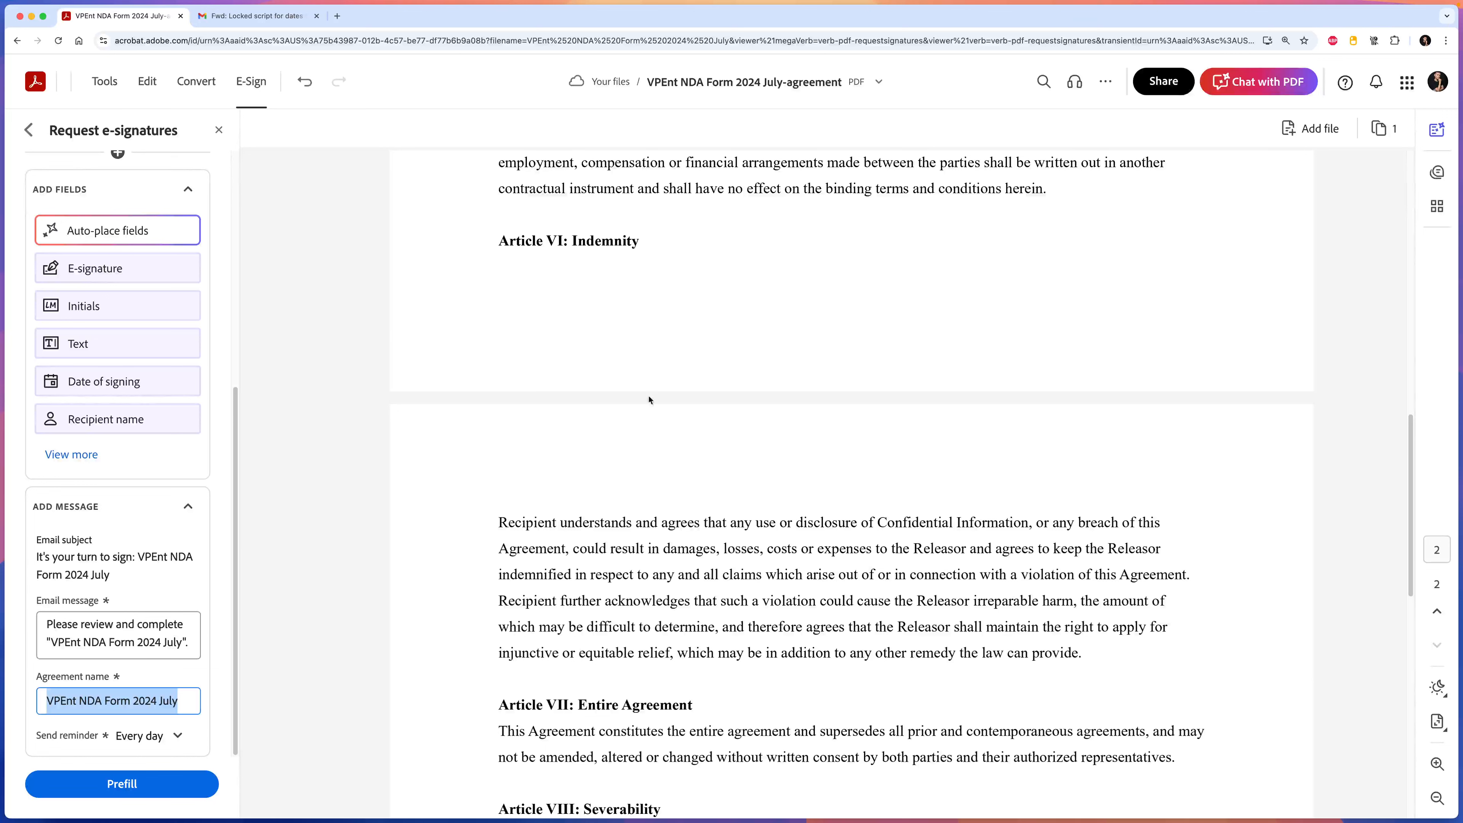
left_click_drag(179, 702, 47, 702)
key("BackSpace")
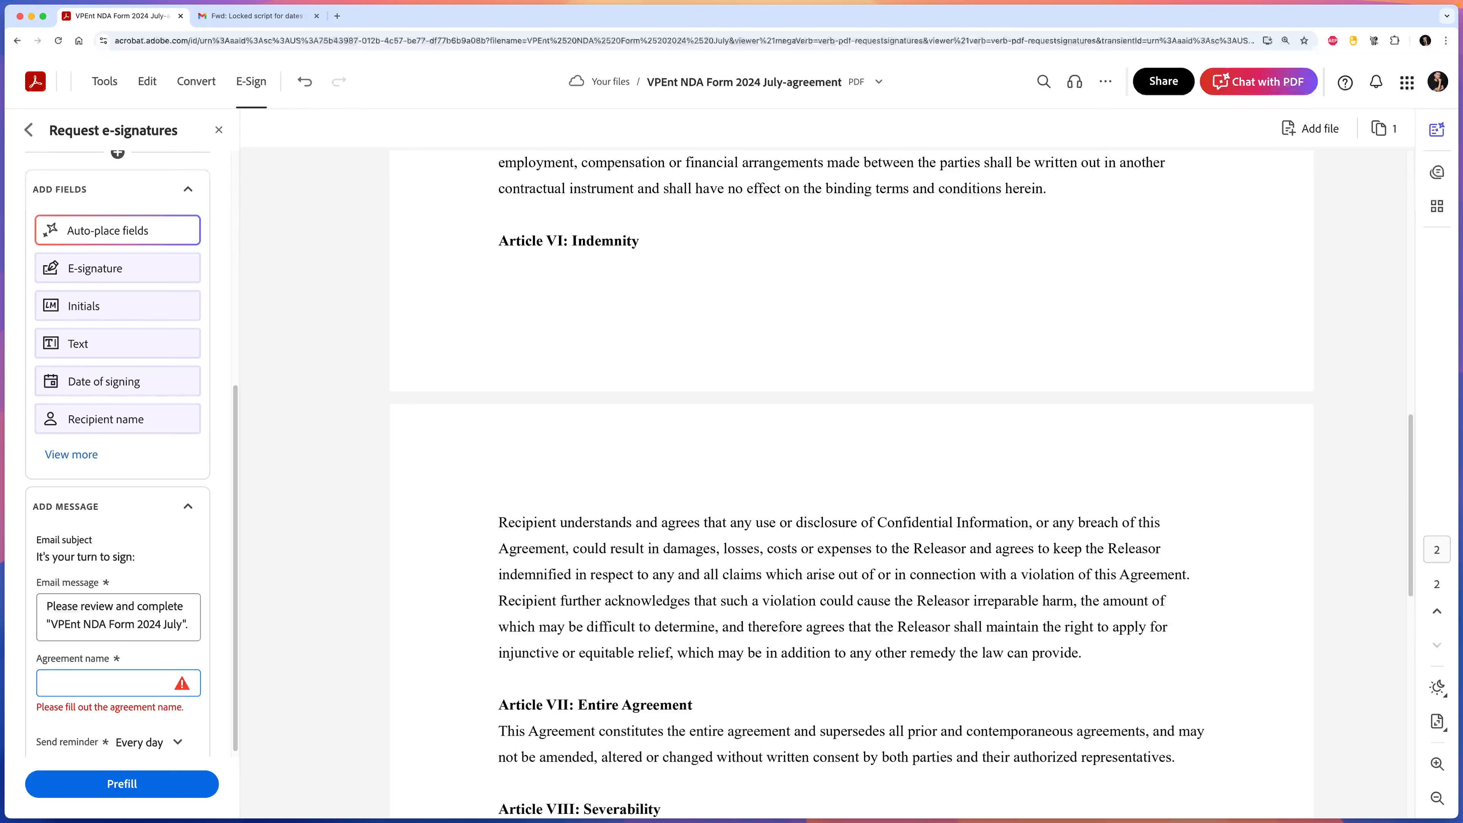
type("The Real")
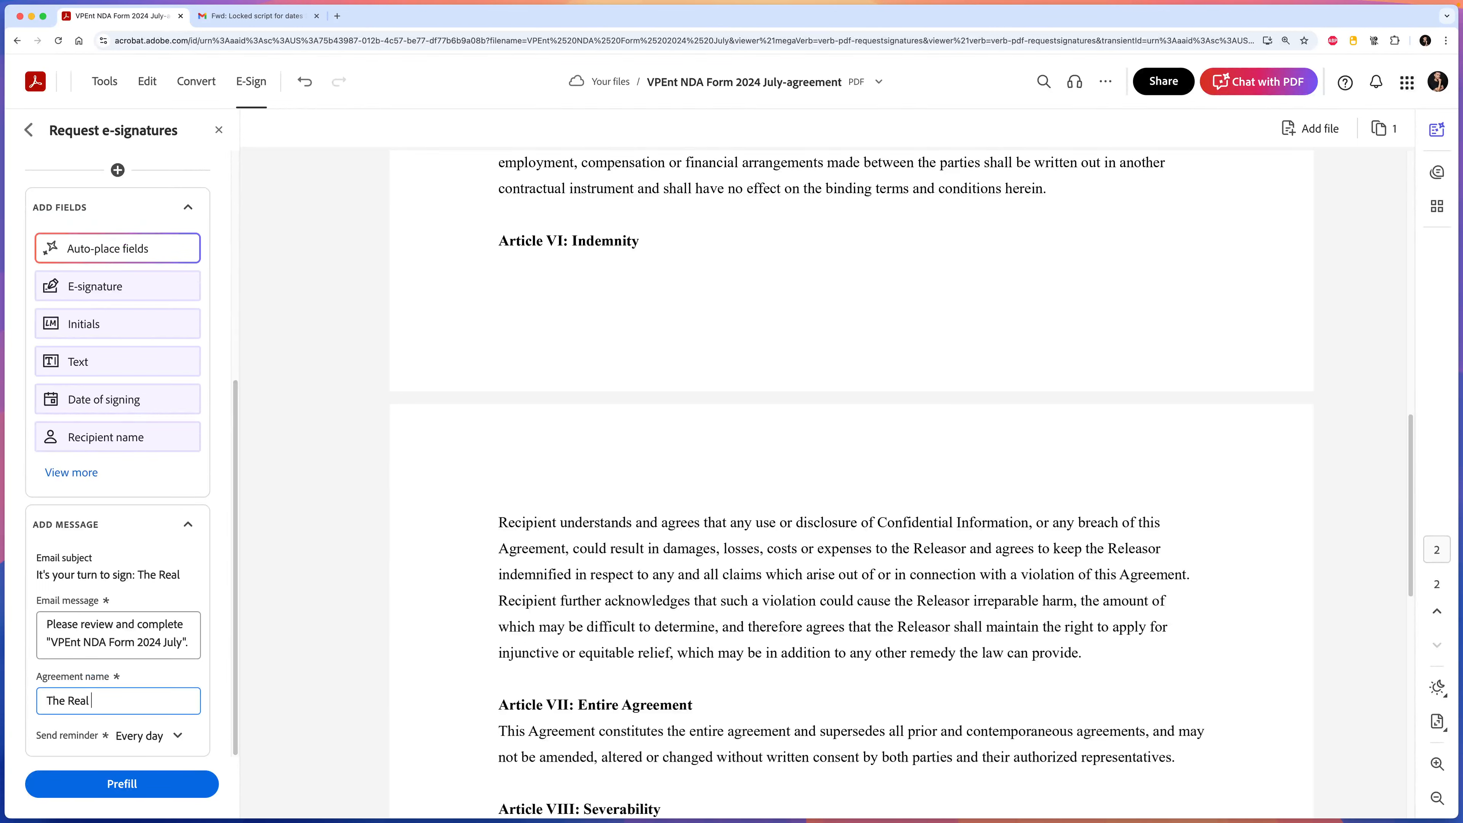
type(" vs. The F")
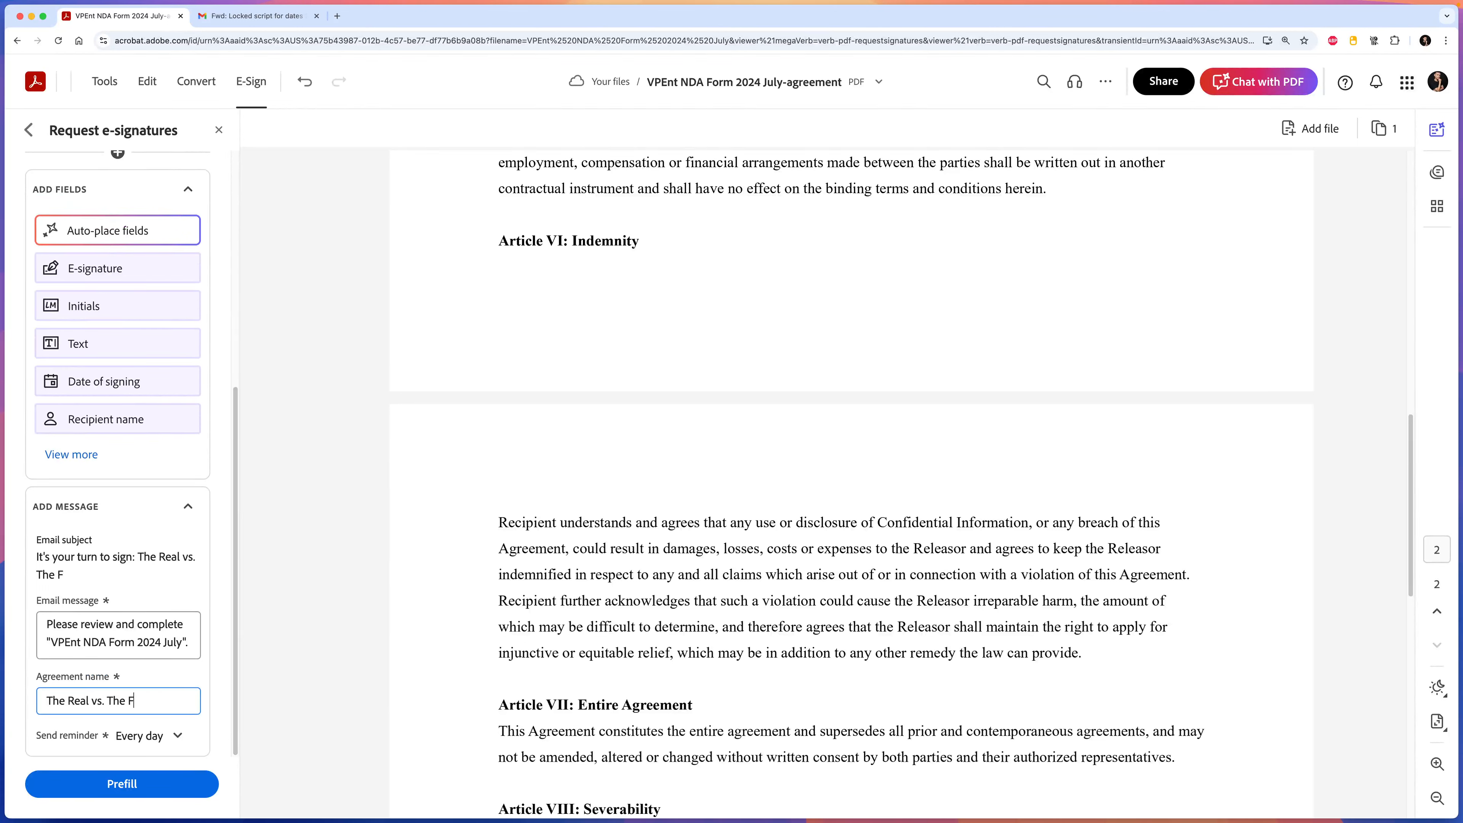
type("ake Heiress ")
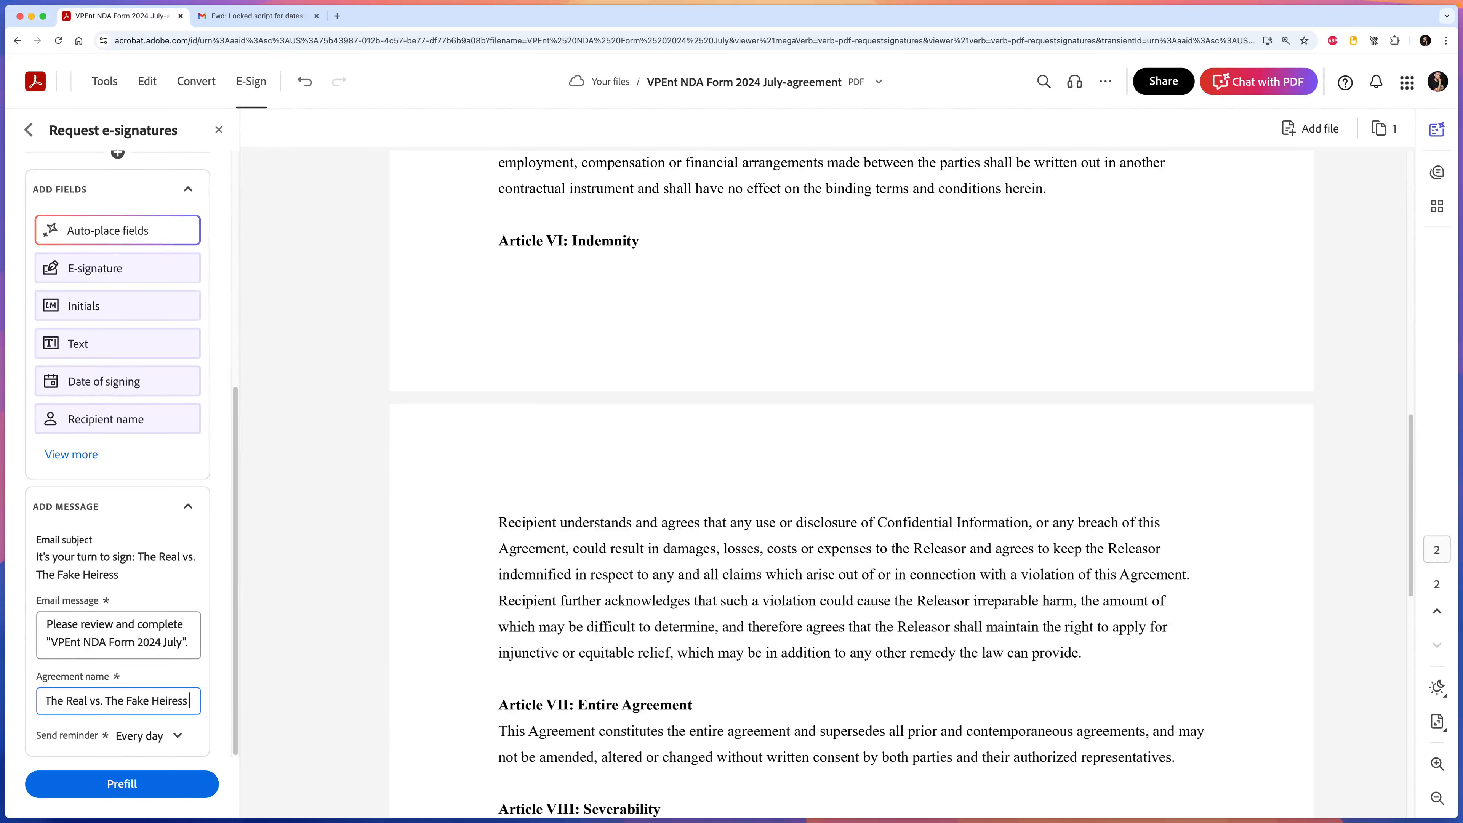
type("Actor")
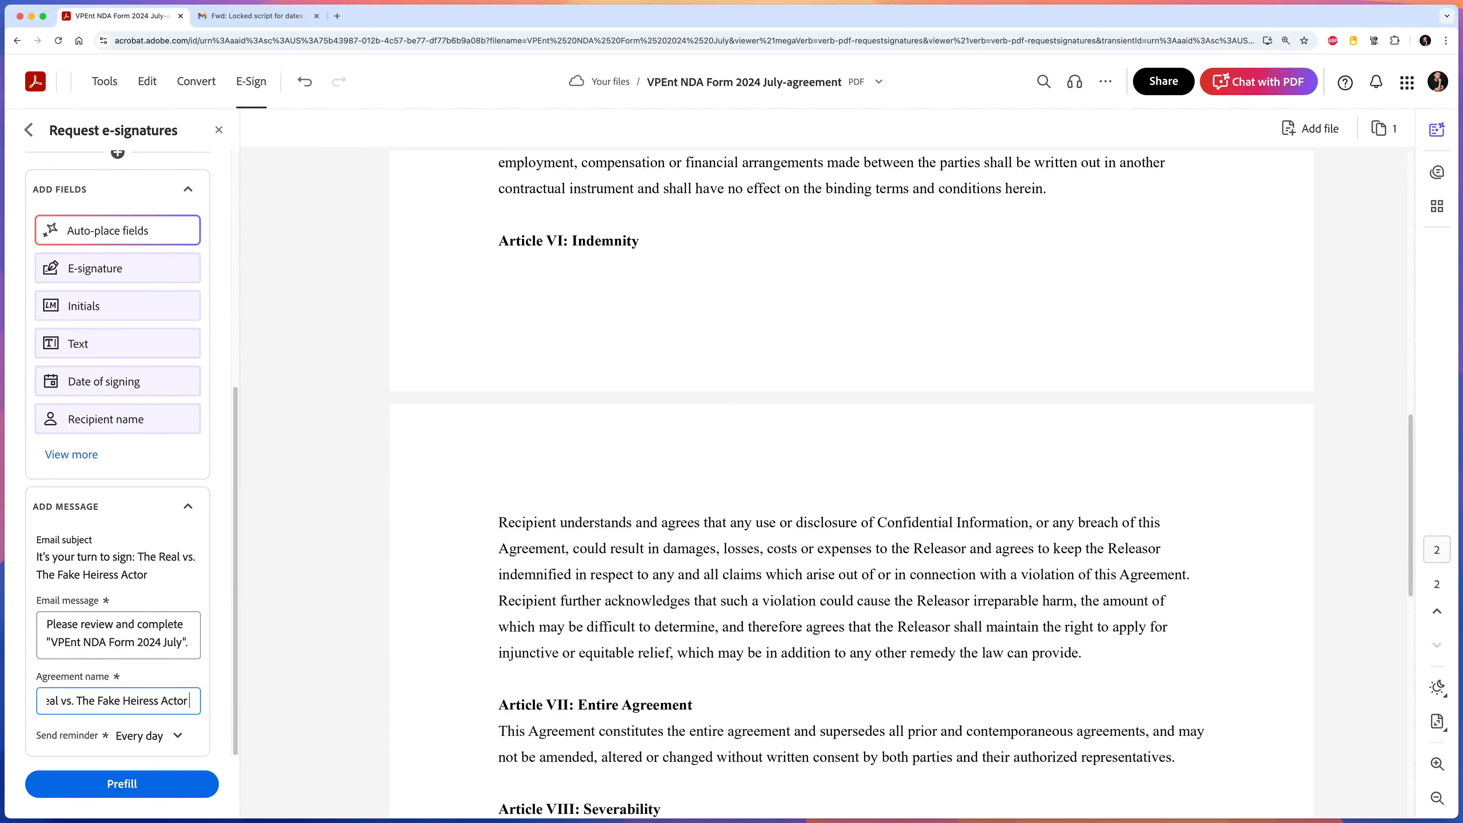
type(" NDA -")
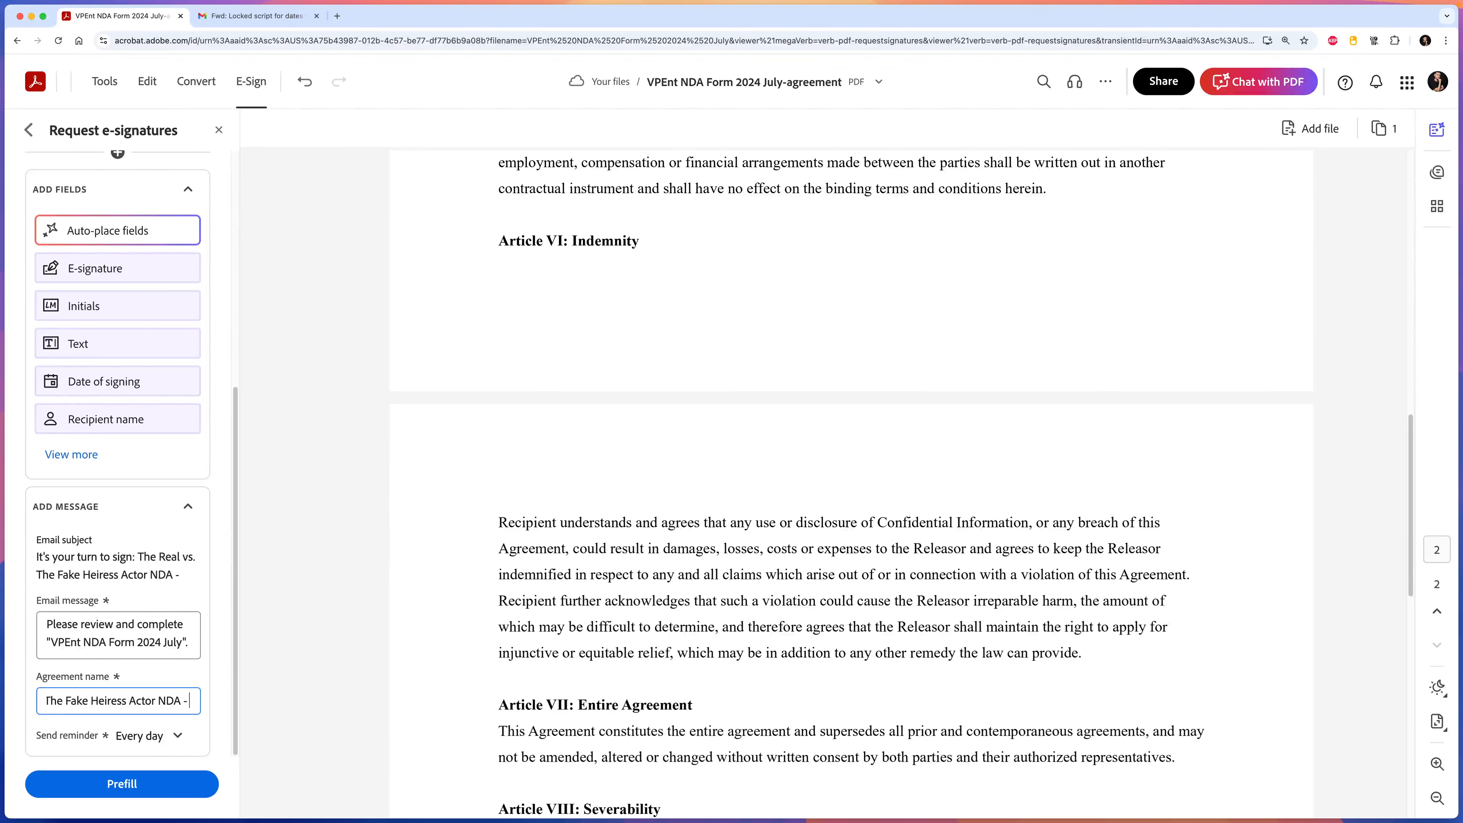
Append the actor's name copied from her email, keeping reminders at Every day.
key("ctrl+Tab")
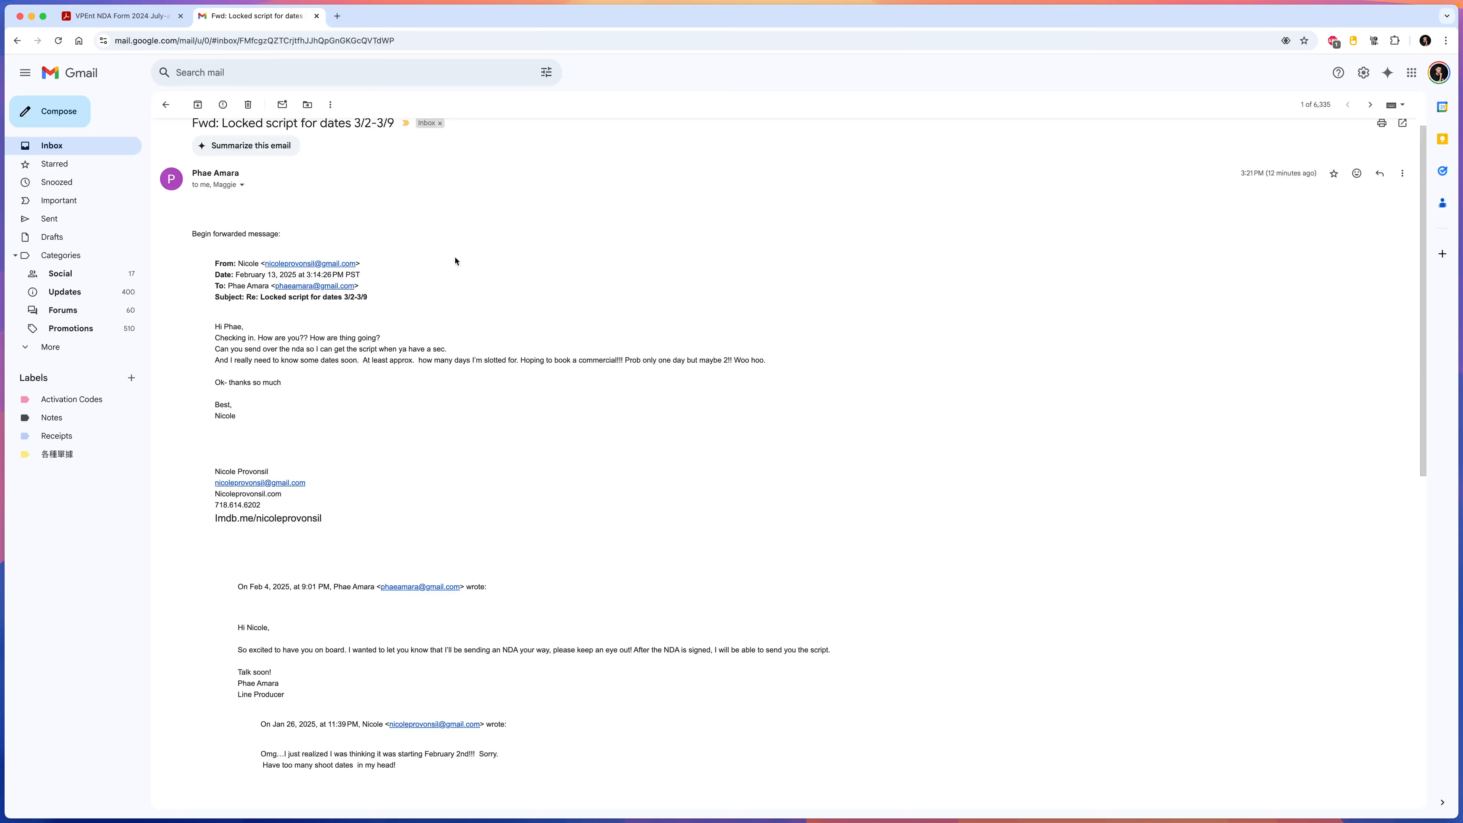
left_click_drag(279, 472, 228, 472)
key("ctrl+Tab")
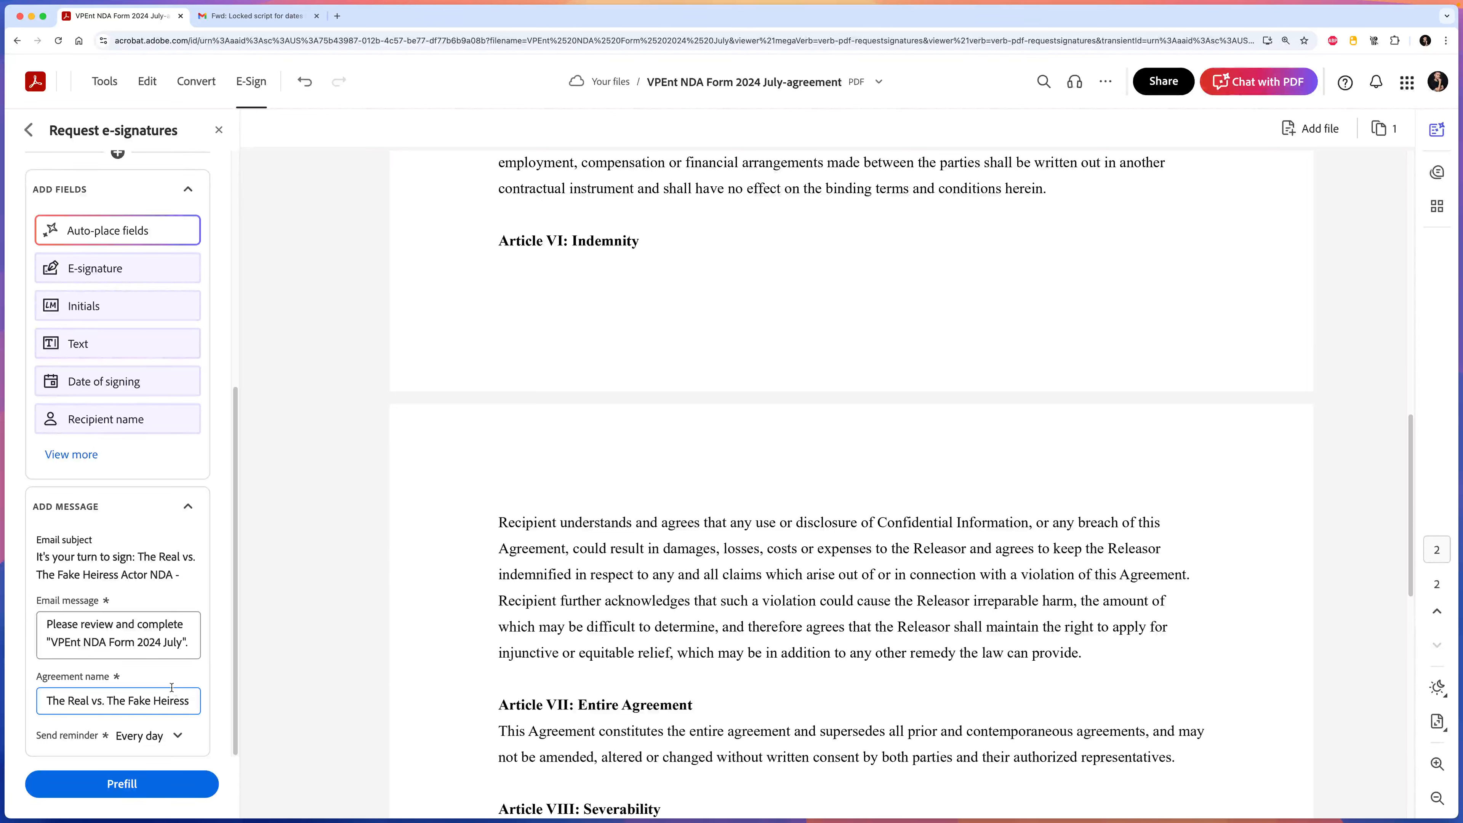
key("super+Right")
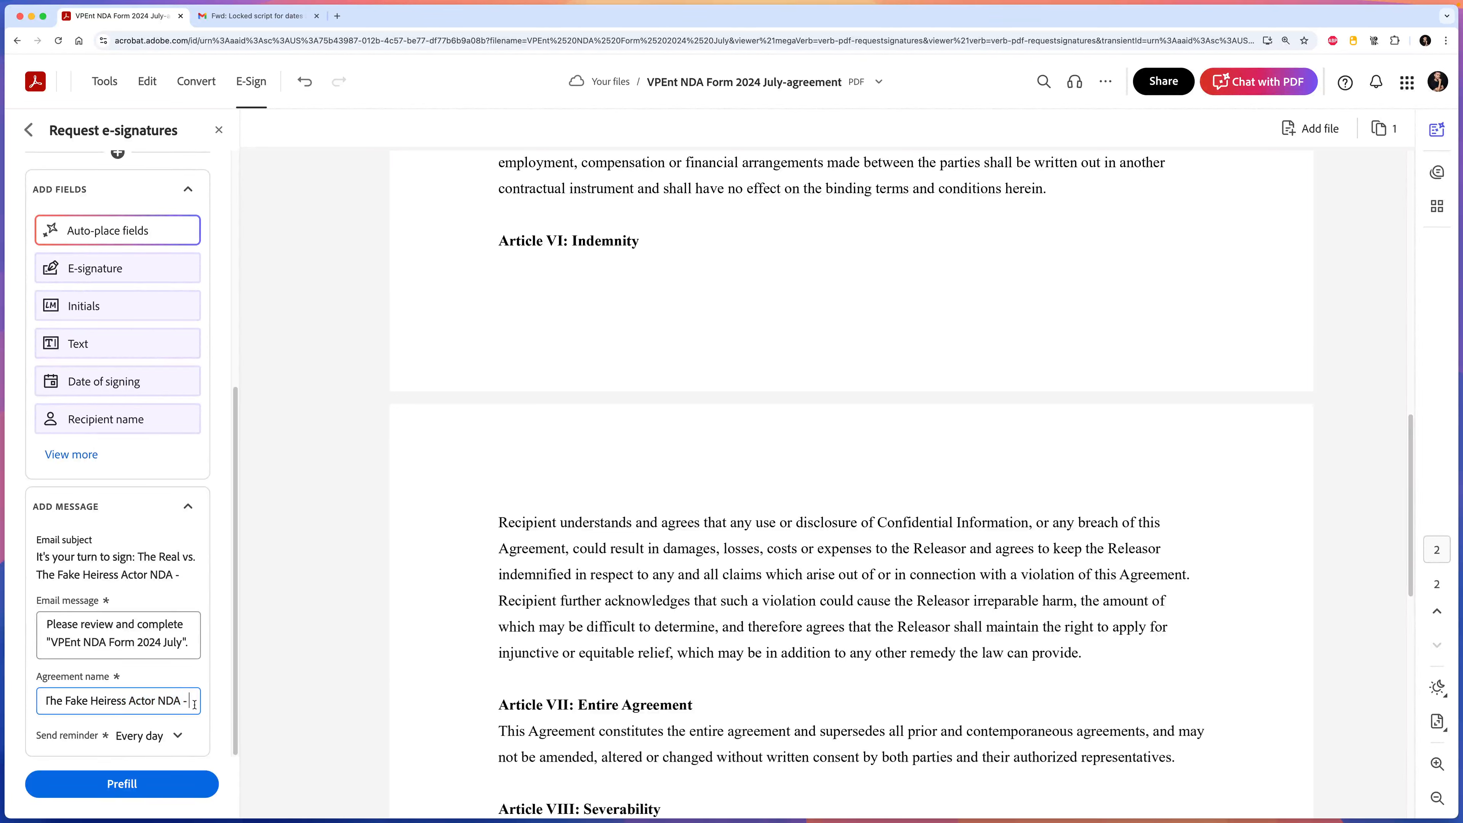
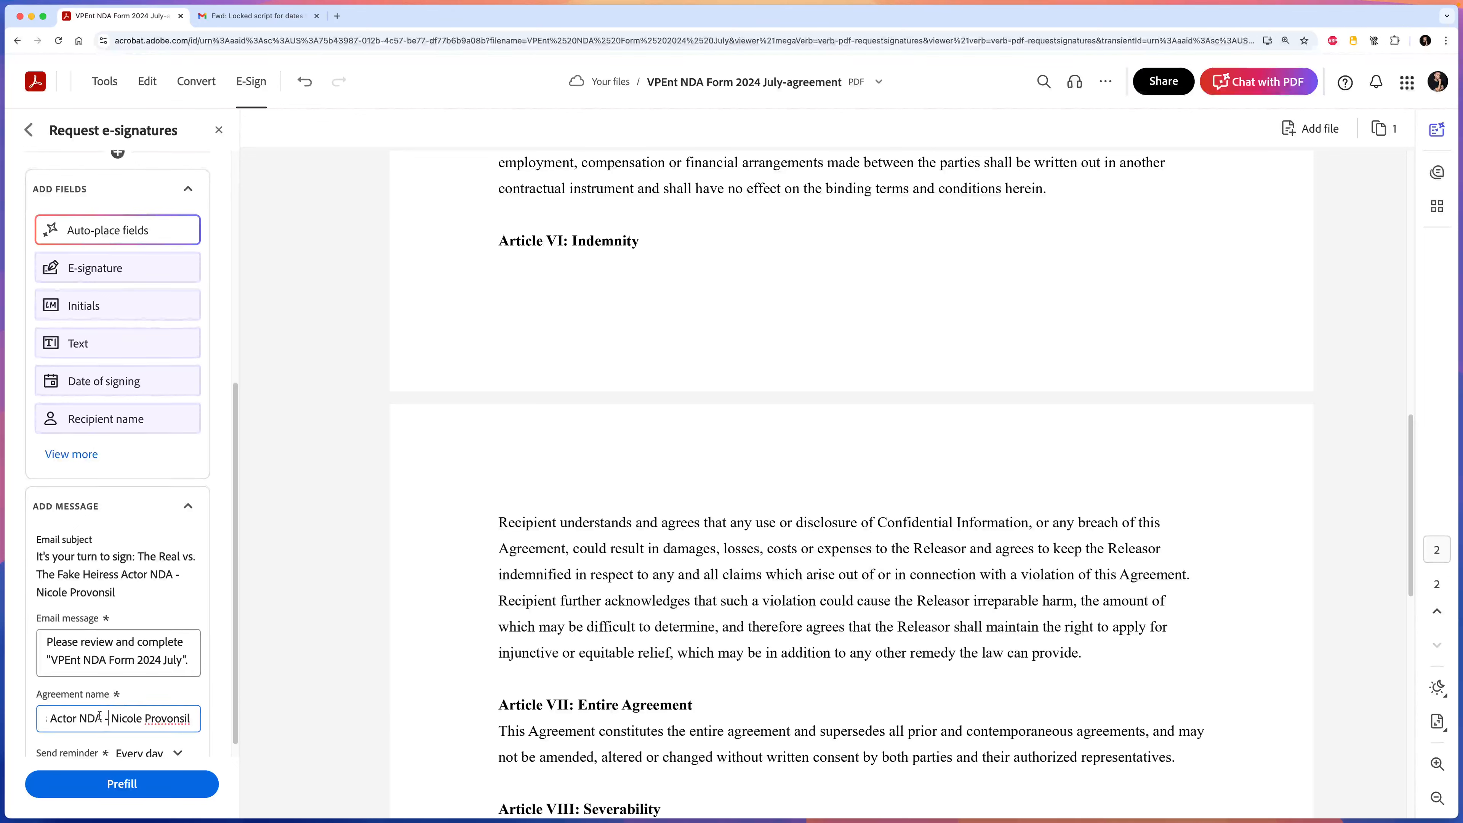
scroll(98, 719, "down", 1)
left_click_drag(81, 702, 199, 704)
left_click(122, 701)
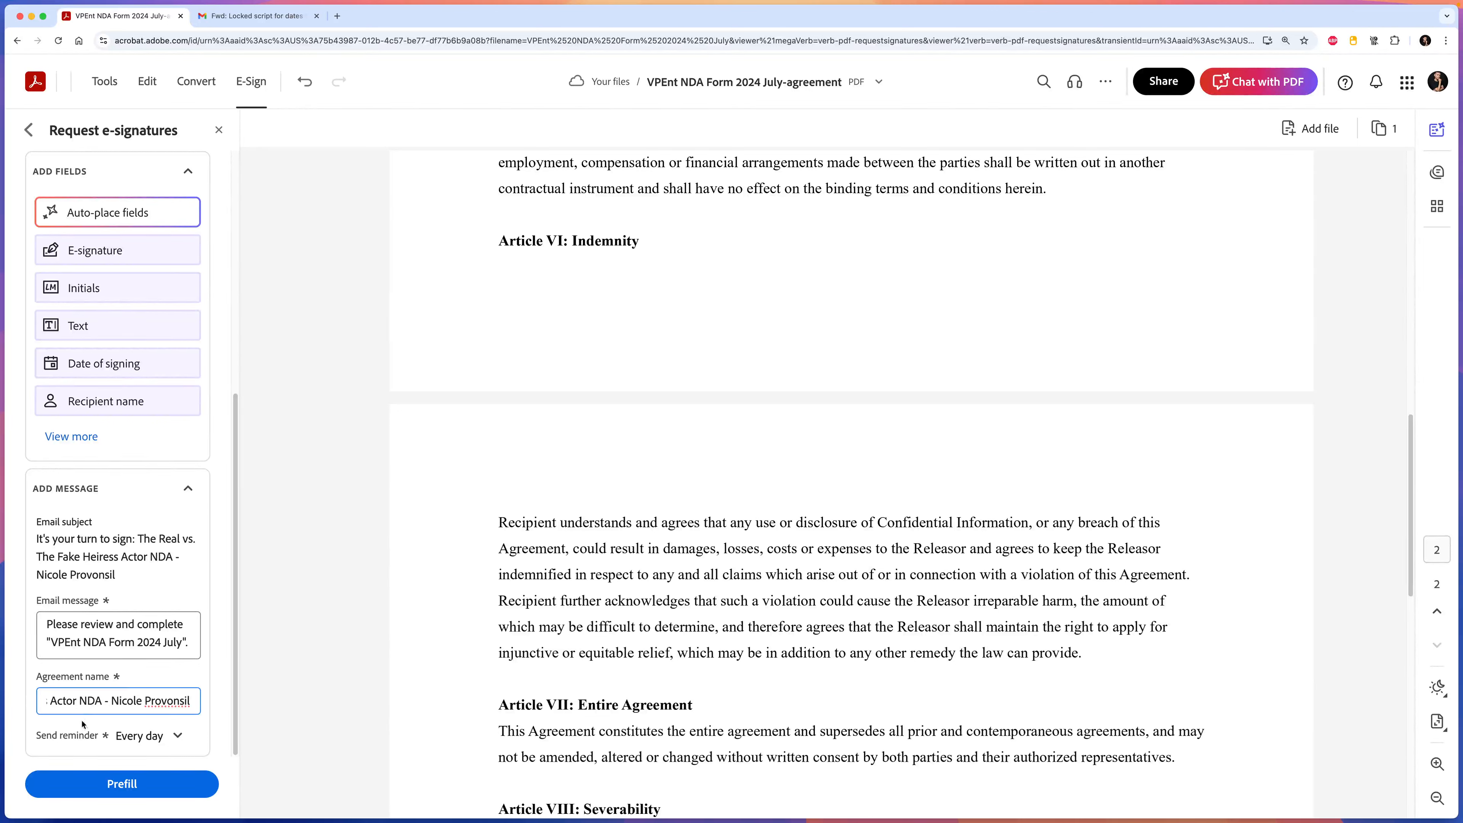
left_click(121, 740)
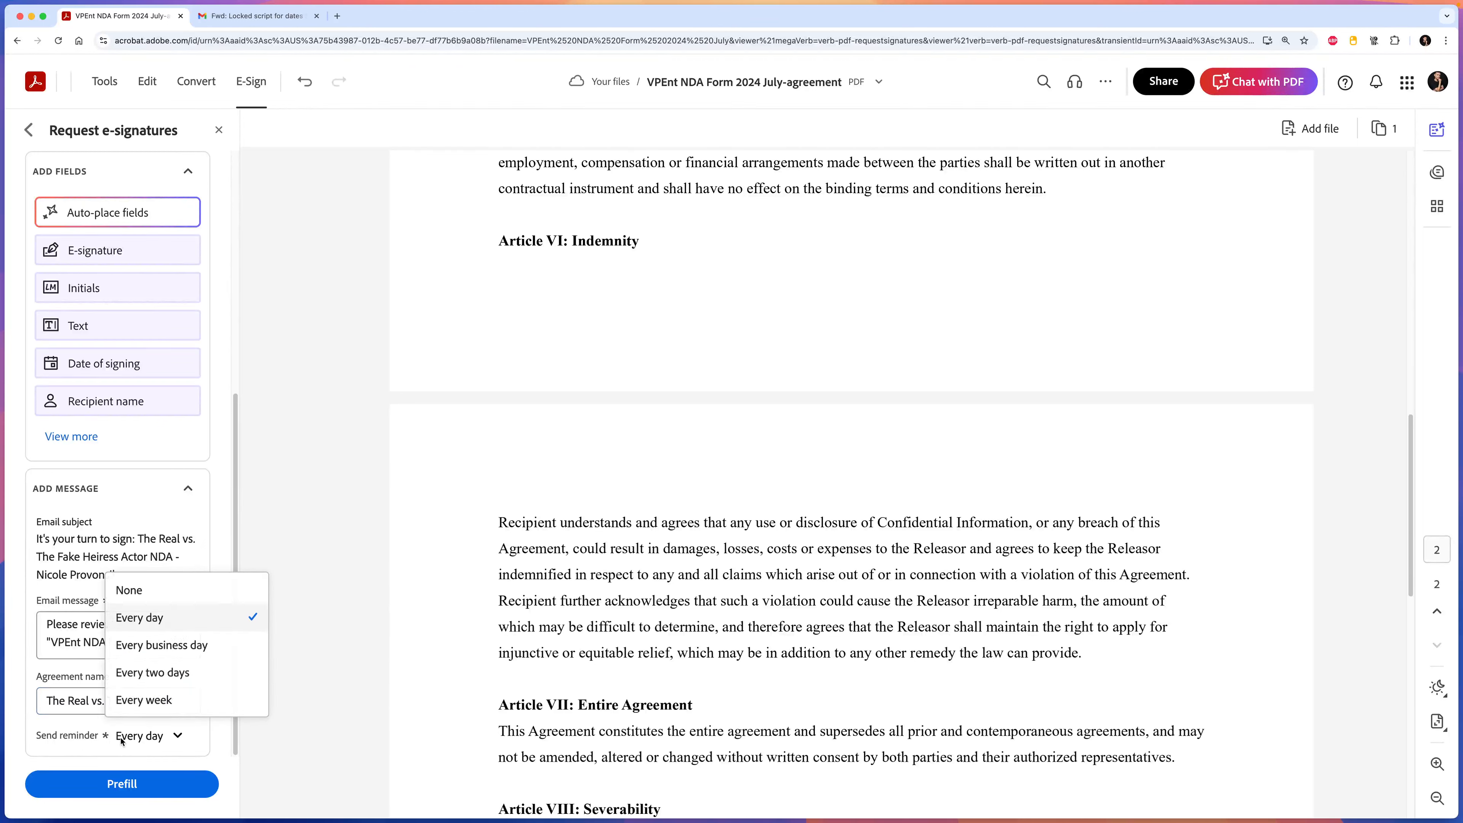
left_click(147, 740)
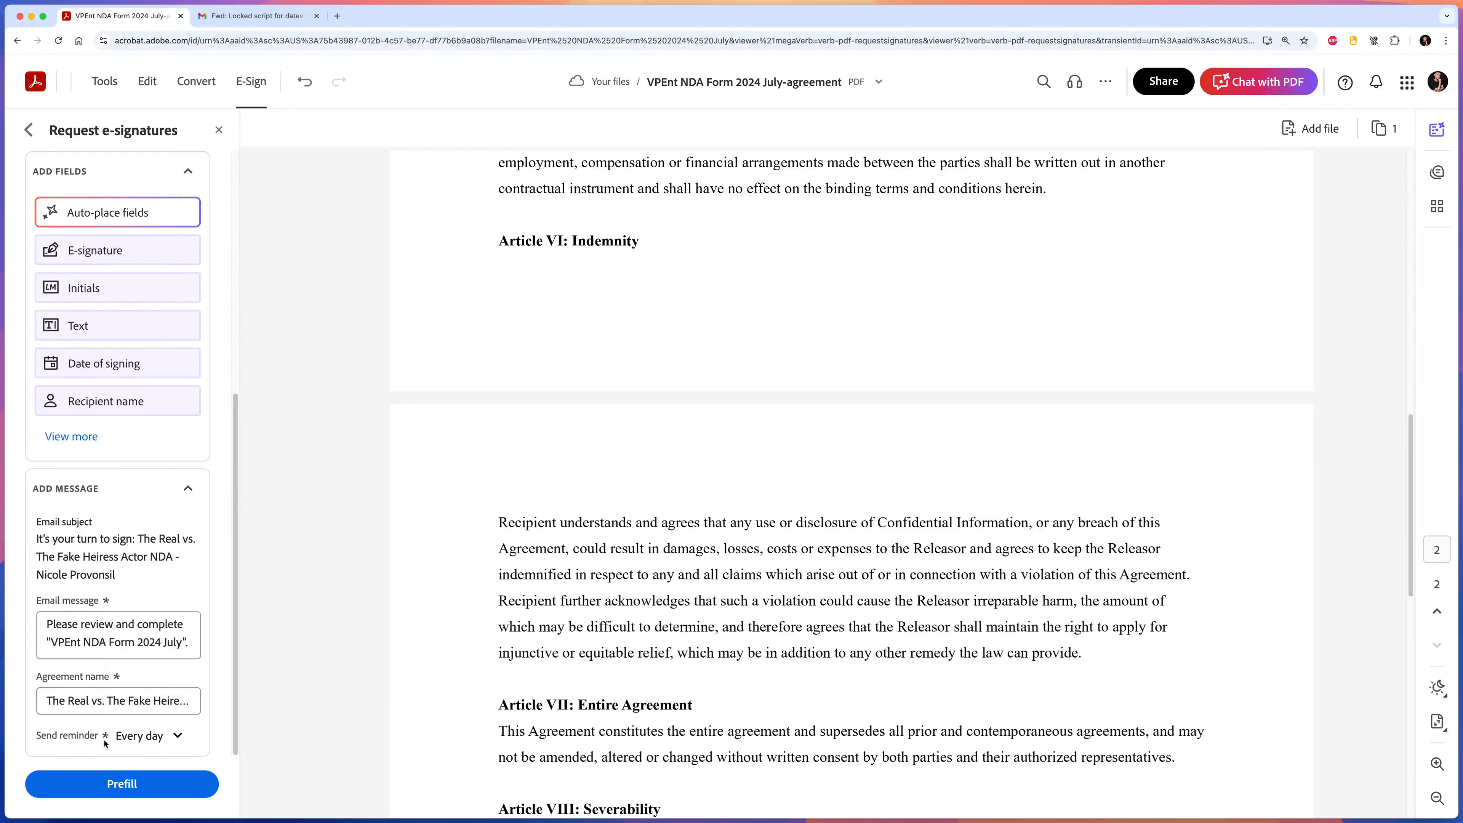
Add the actor's e-mail address, copied from her email, as a recipient.
scroll(118, 634, "up", 7)
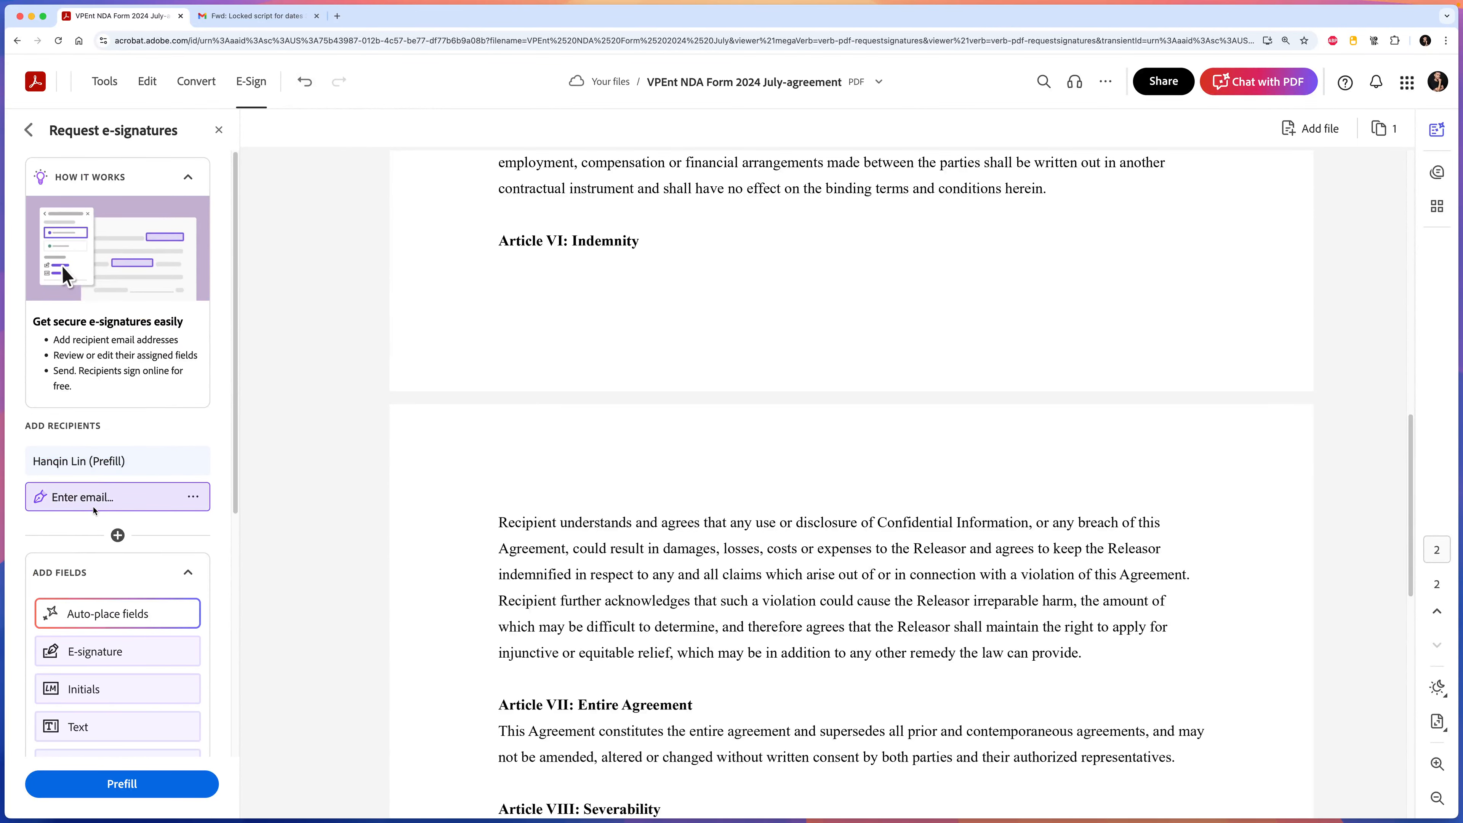
left_click(253, 15)
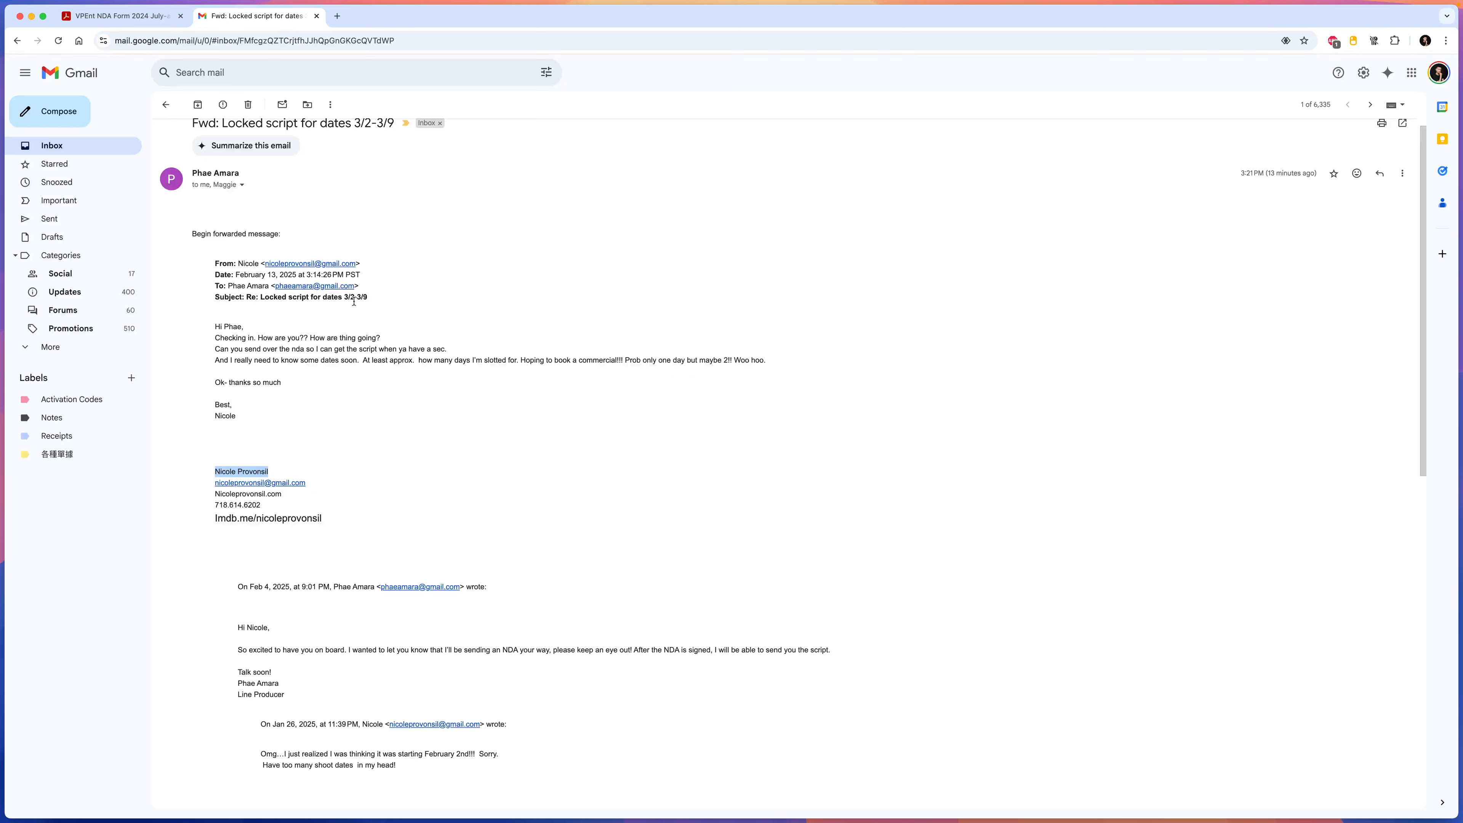
left_click_drag(355, 263, 267, 270)
key("cmd+c")
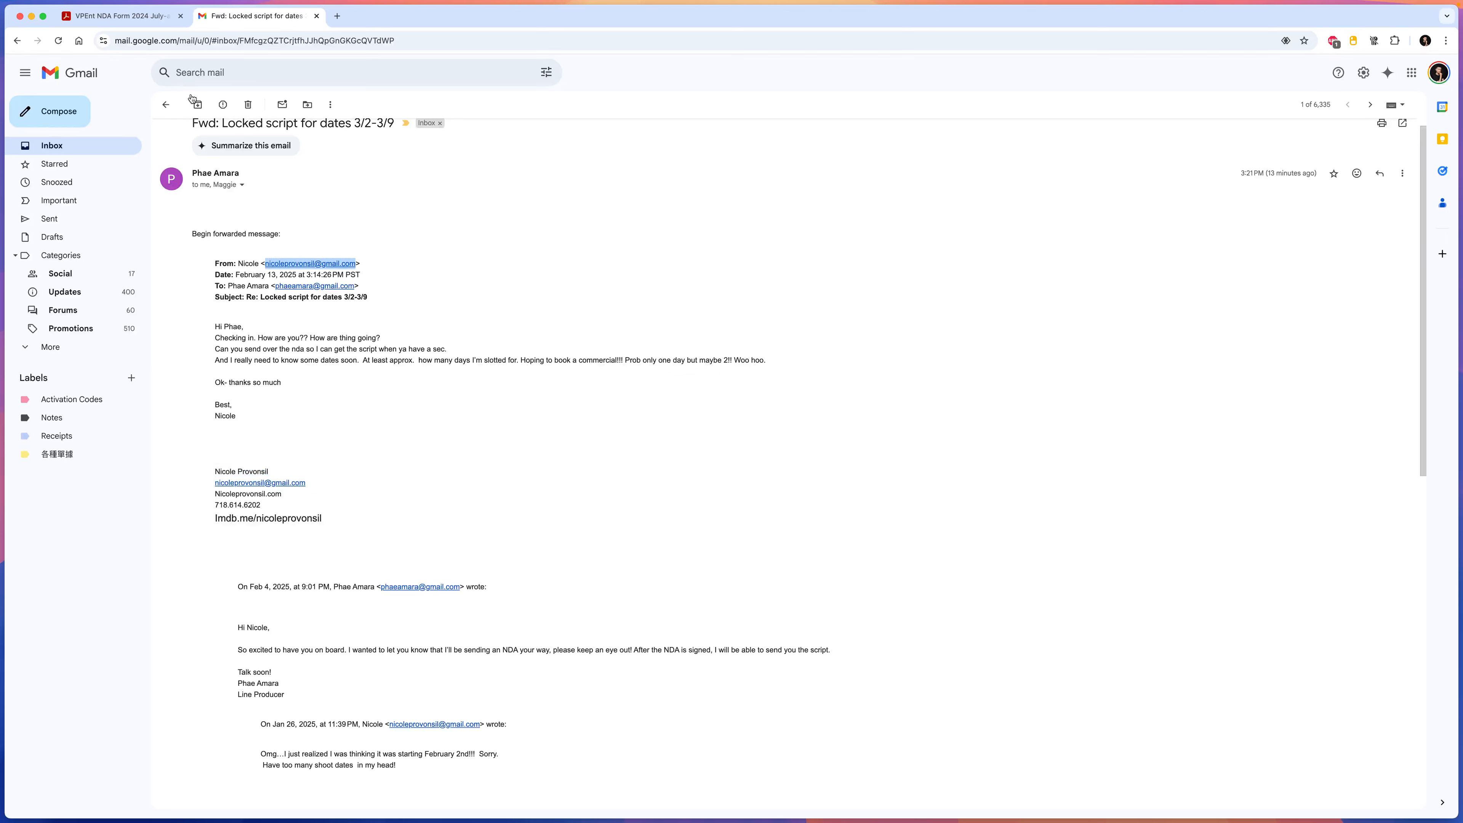
left_click(151, 17)
left_click(119, 488)
key("cmd+v")
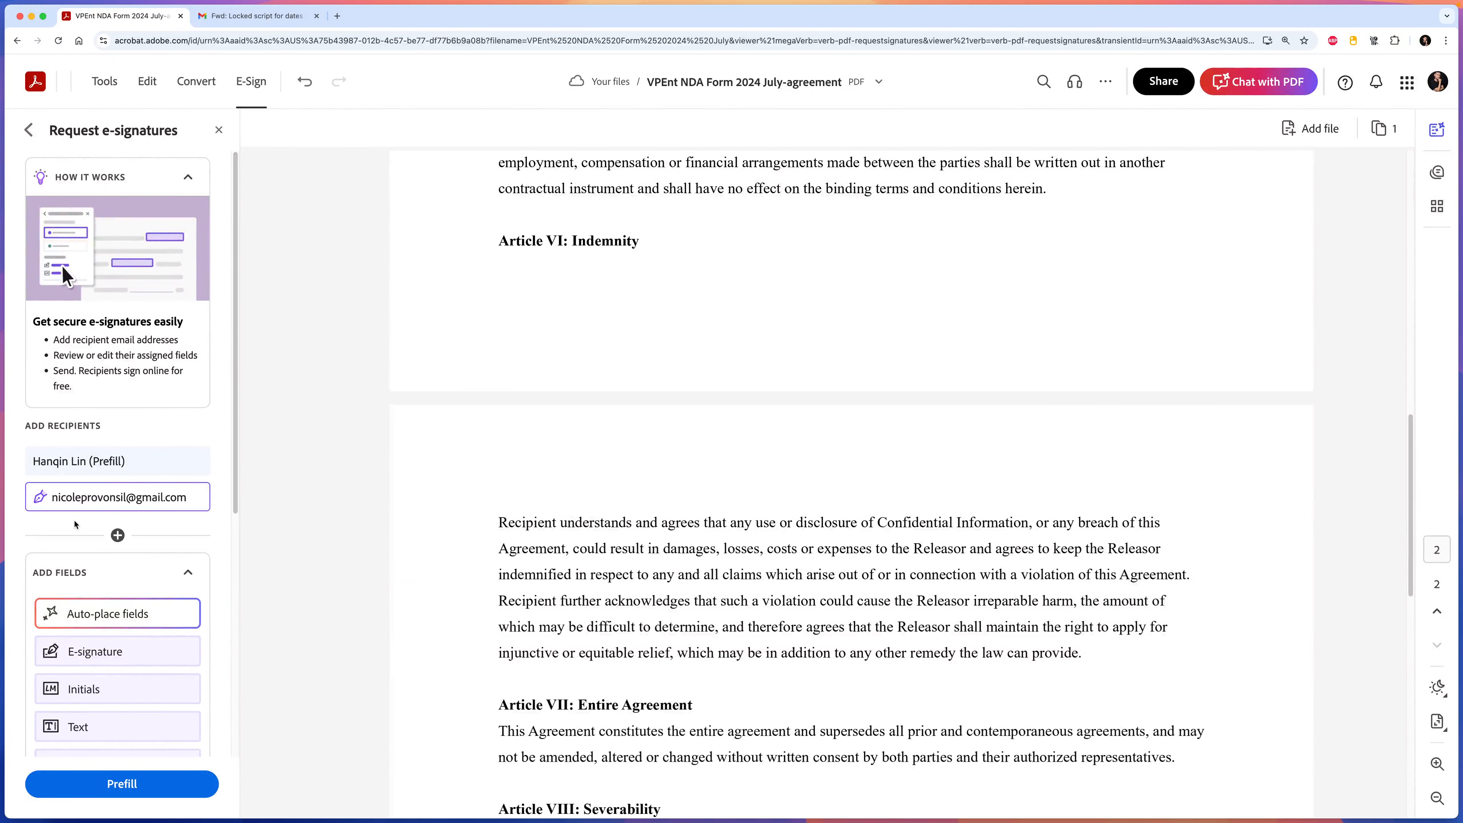
key("Return")
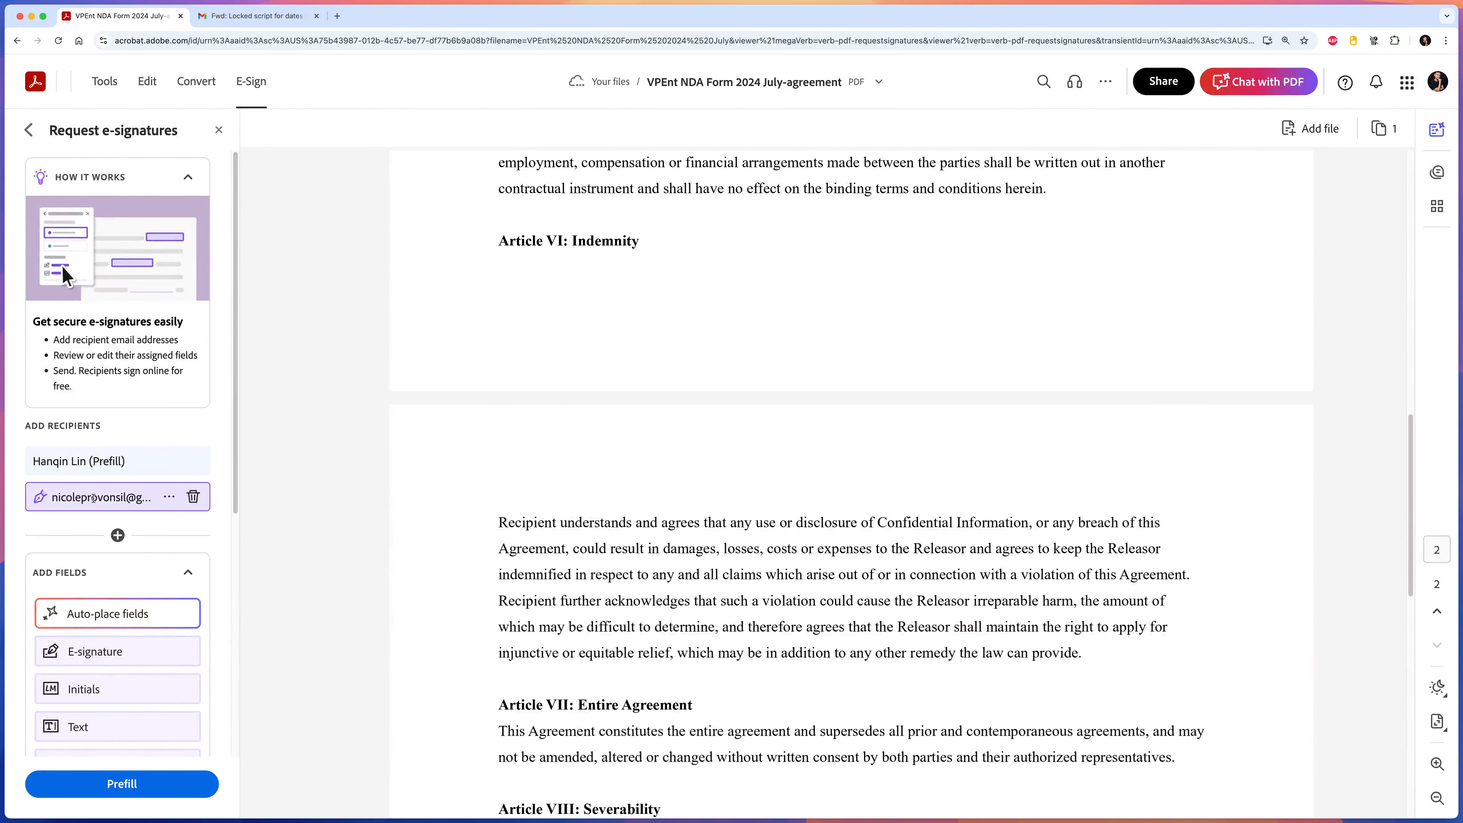
Fill the recipient's Name with the actor's full name copied from her email.
left_click(168, 499)
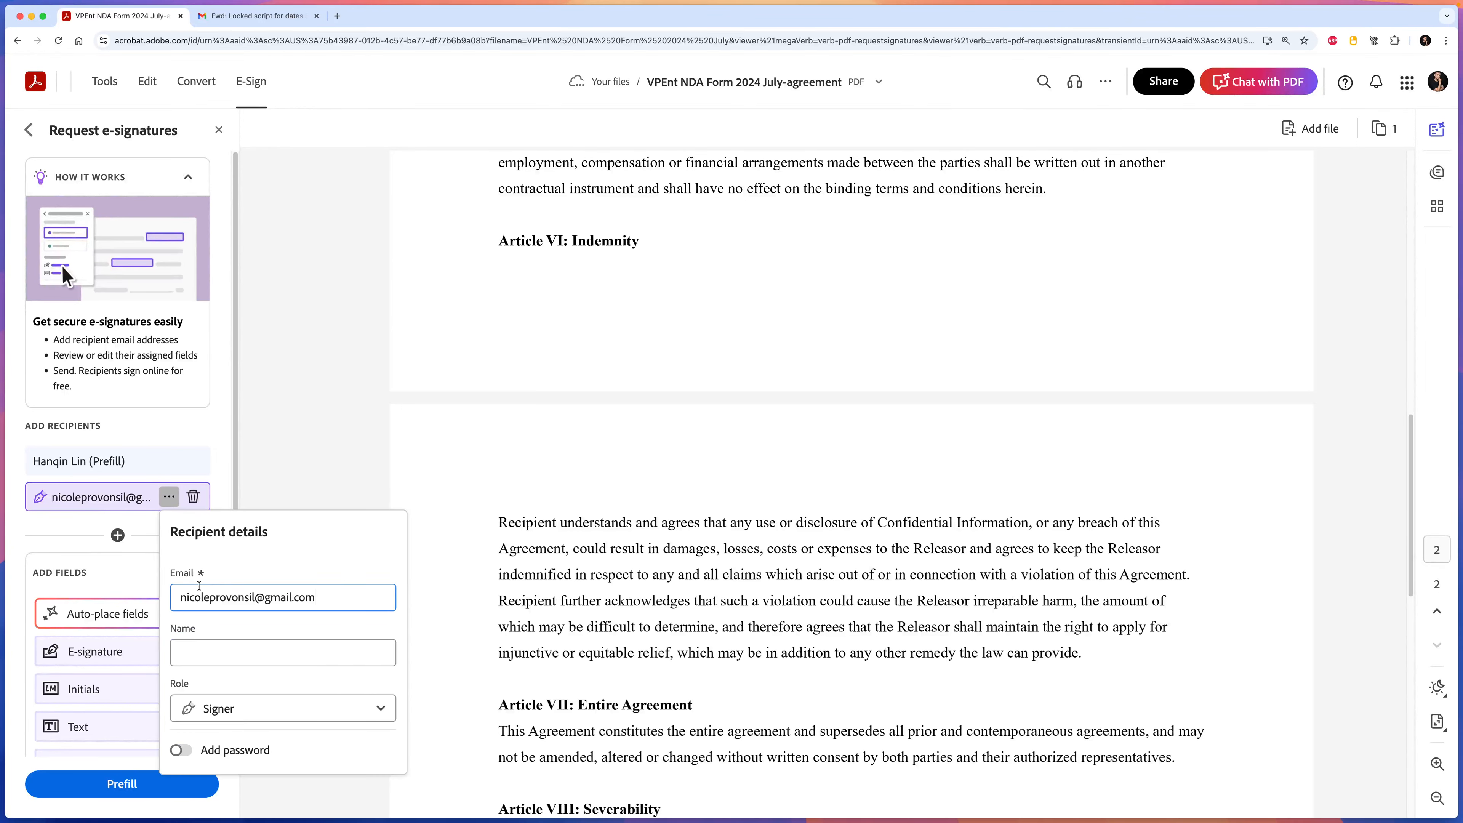
key("Tab")
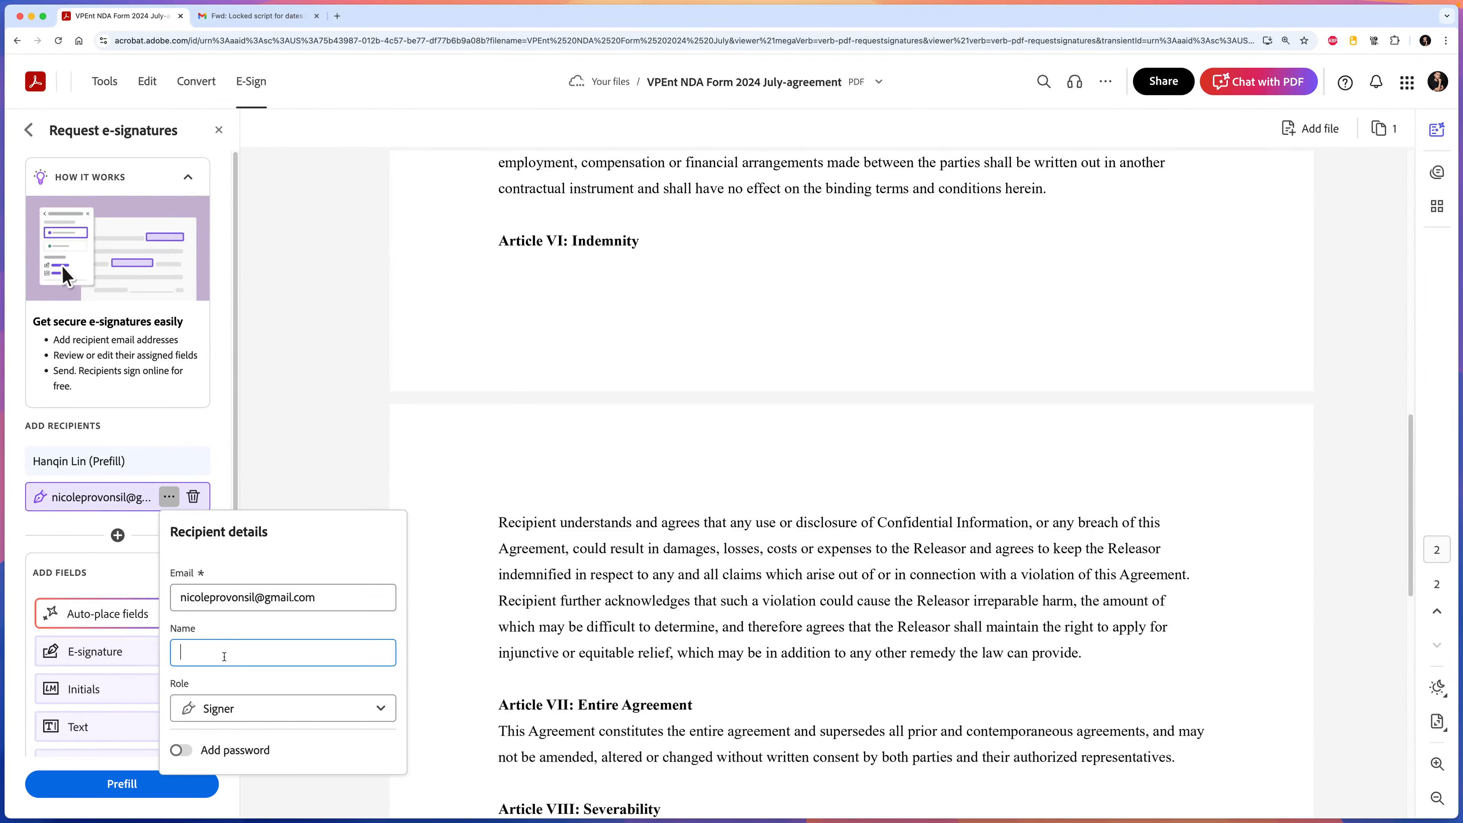
left_click(229, 18)
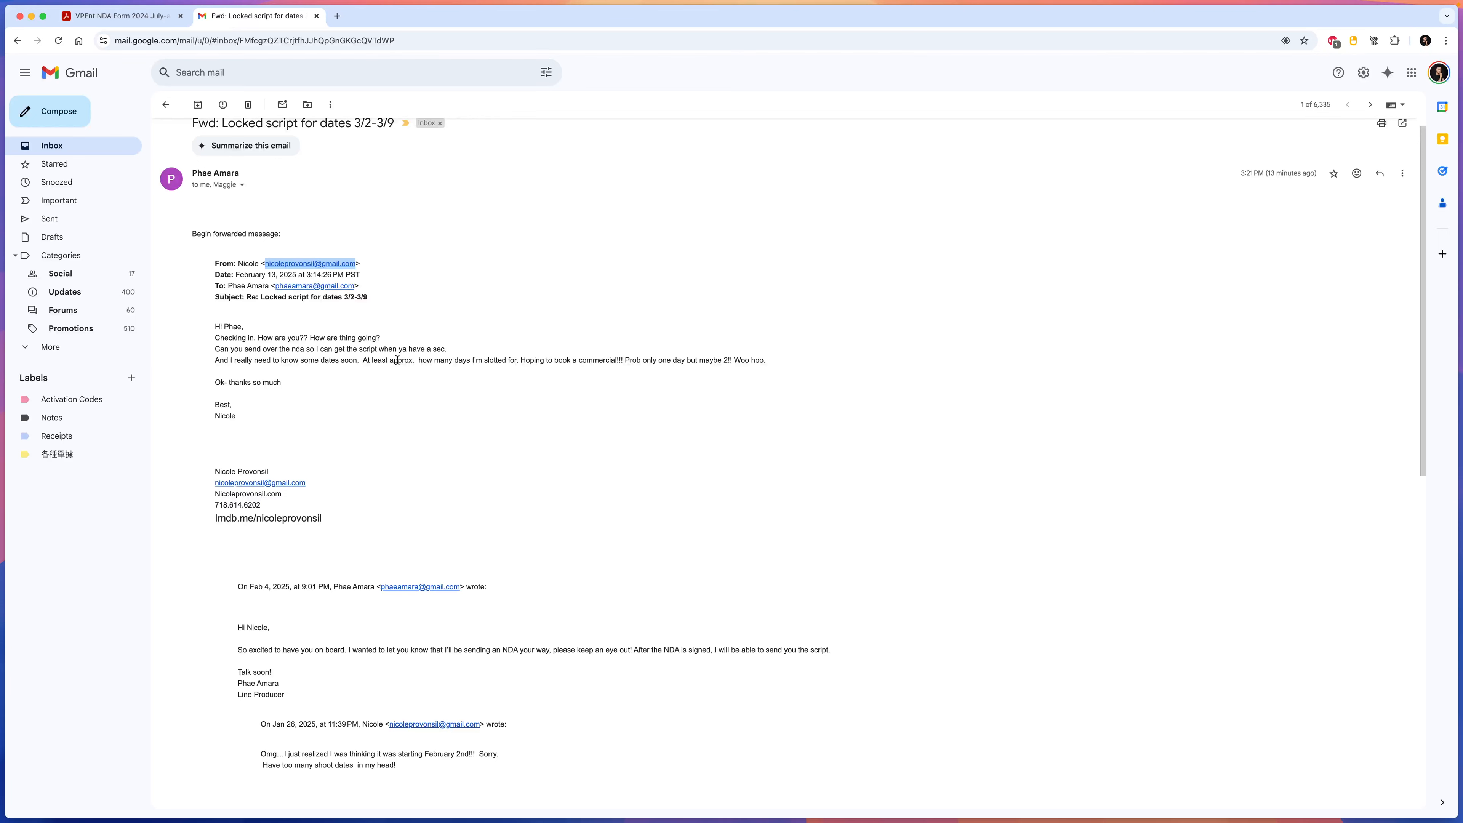
left_click_drag(275, 475, 199, 473)
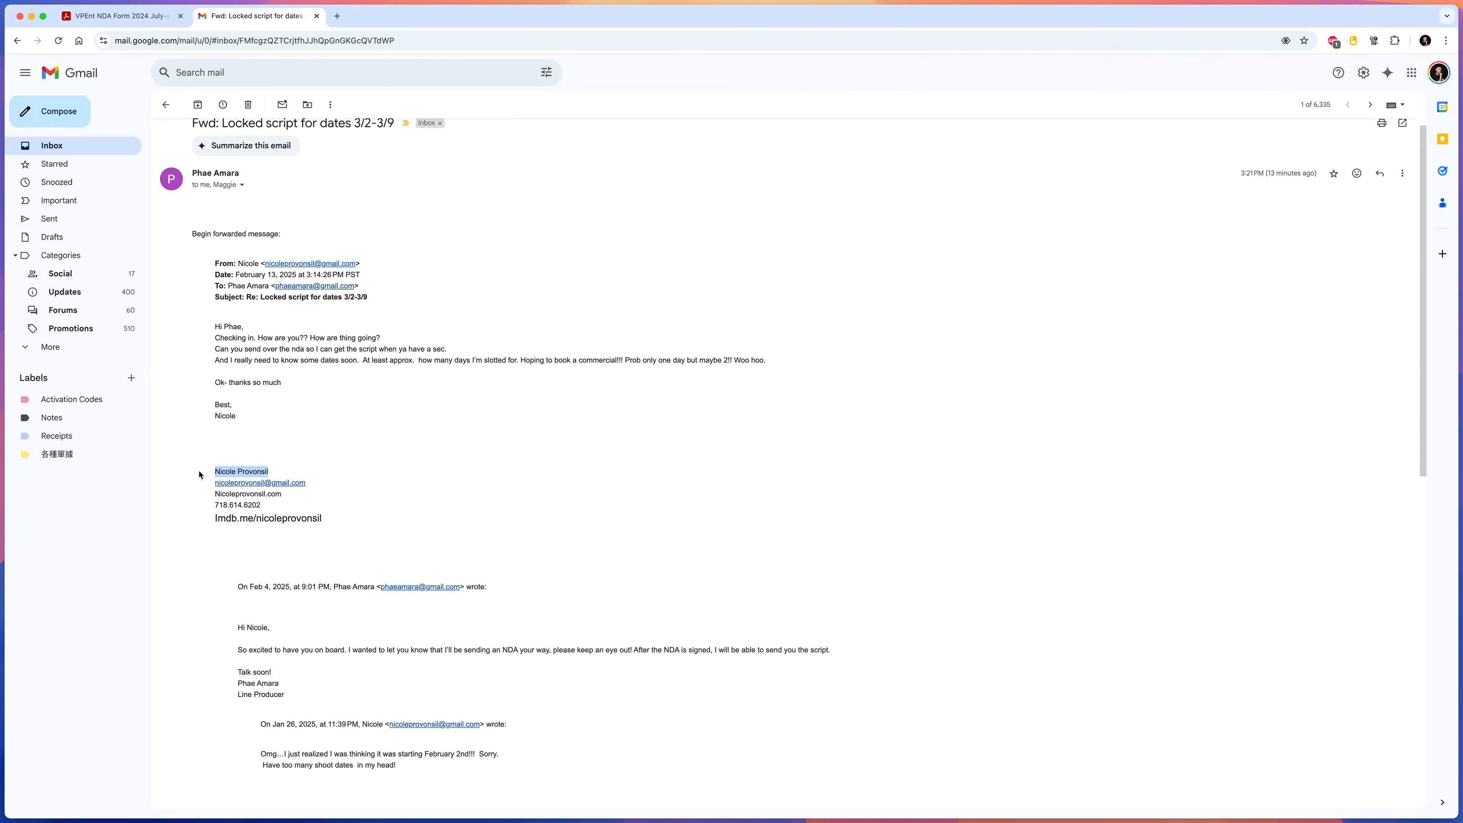
key("super+c")
left_click(131, 5)
key("super+v")
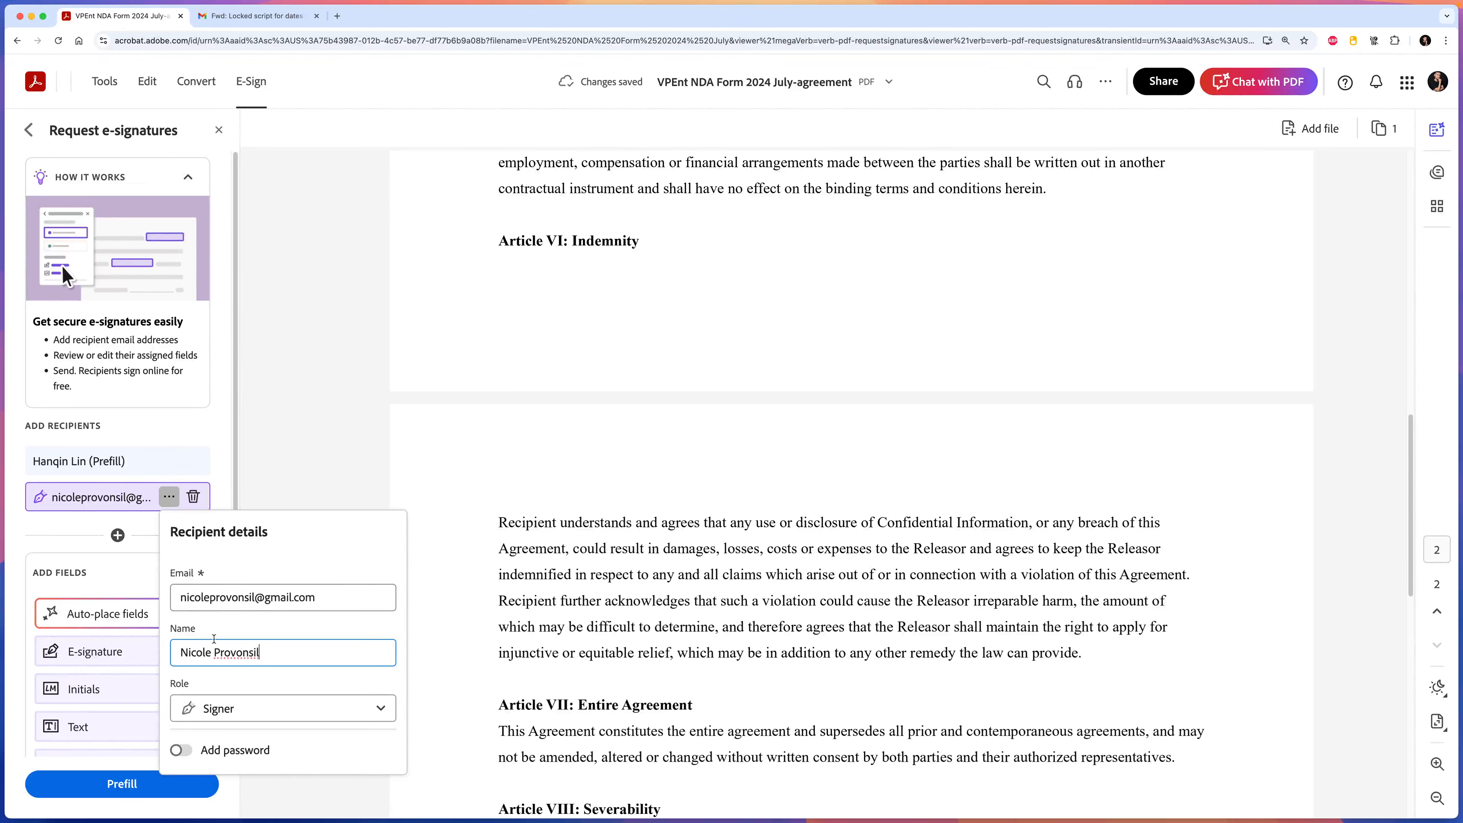
left_click(80, 536)
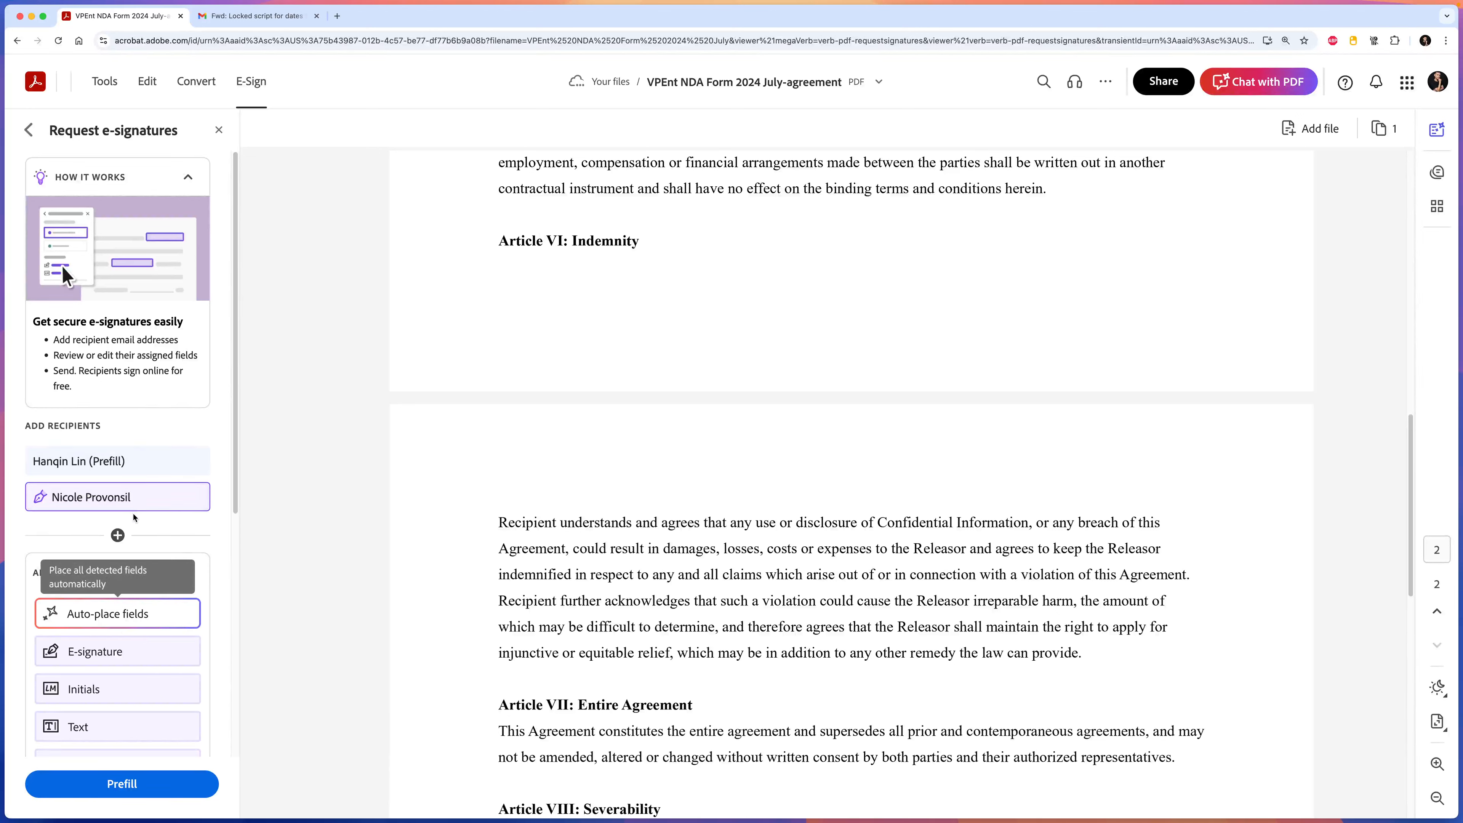
left_click(169, 496)
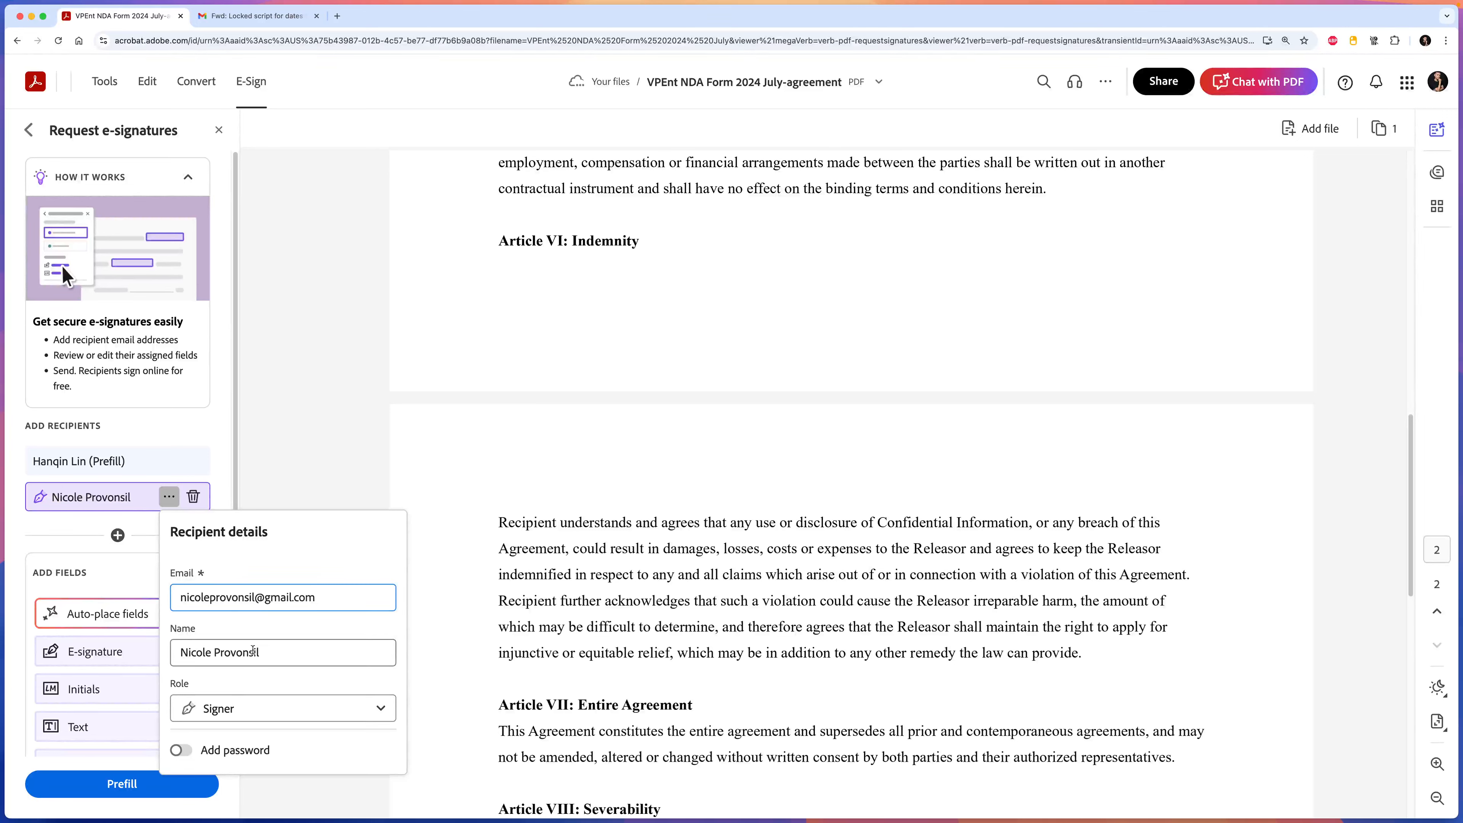
Close the recipient details, review the placed fields and message, and proceed to Prefill.
left_click(98, 528)
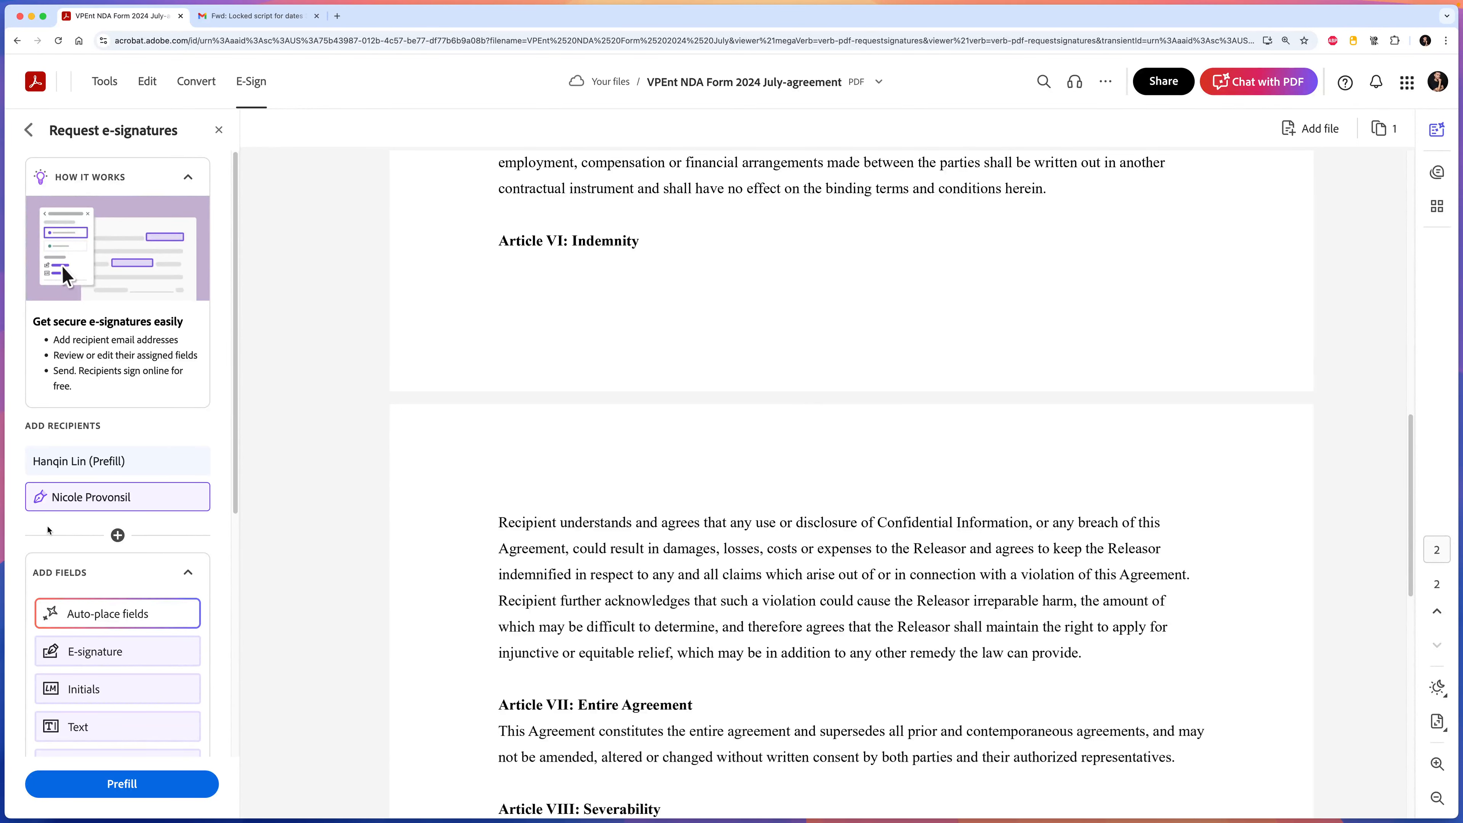
scroll(761, 346, "up", 15)
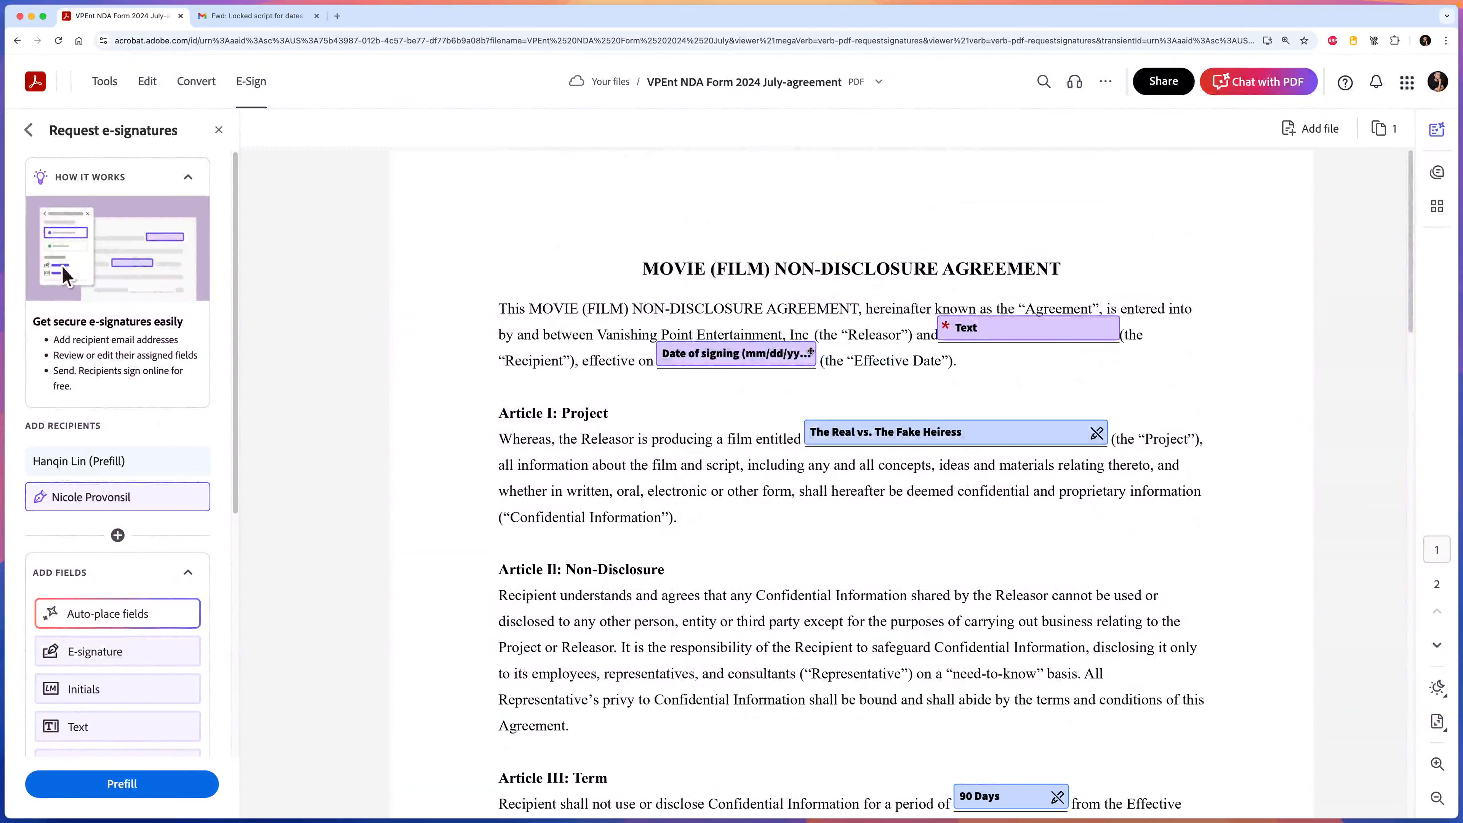
scroll(871, 591, "down", 2)
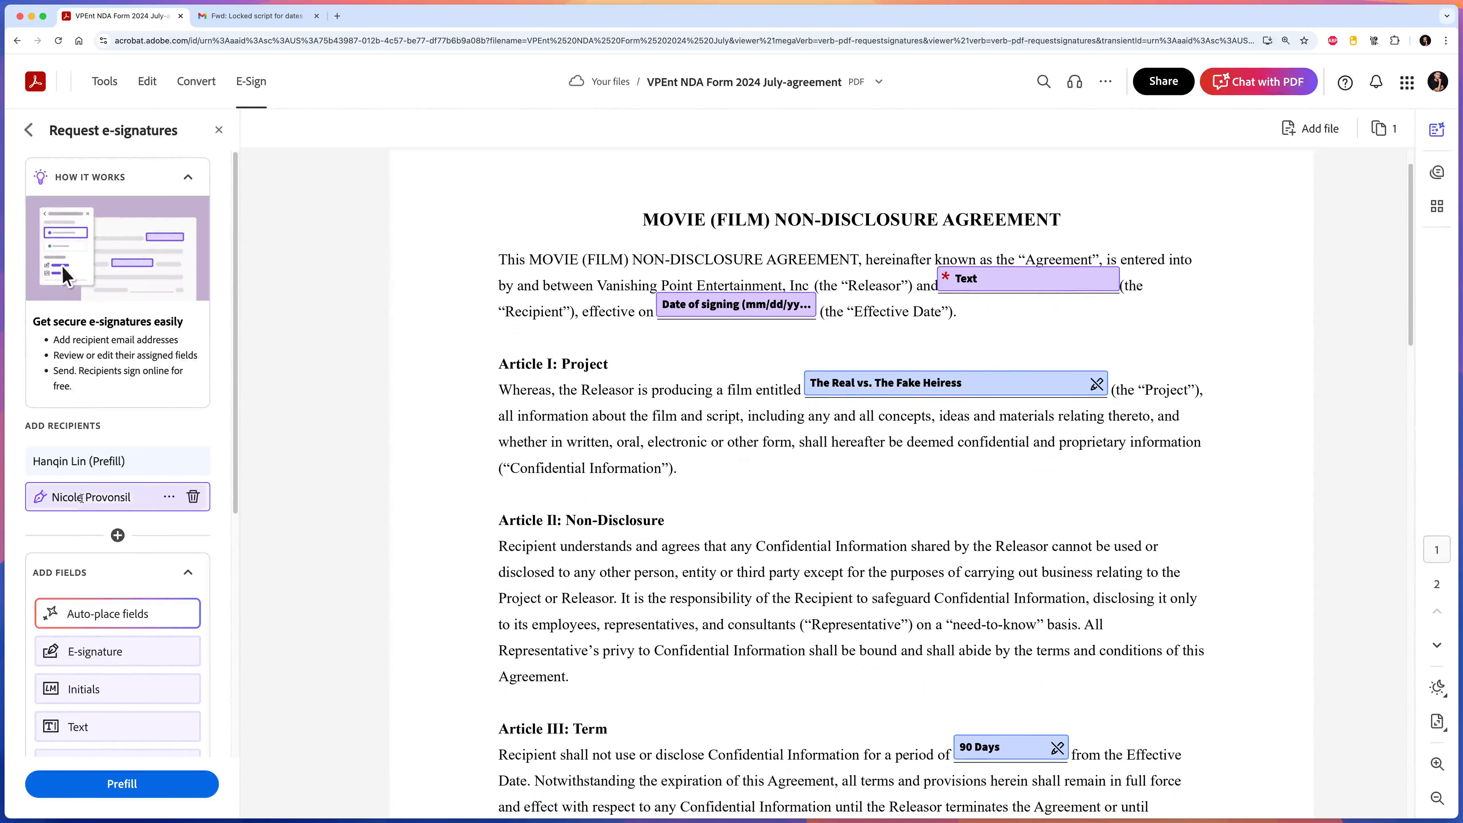
scroll(108, 568, "down", 3)
scroll(108, 568, "down", 6)
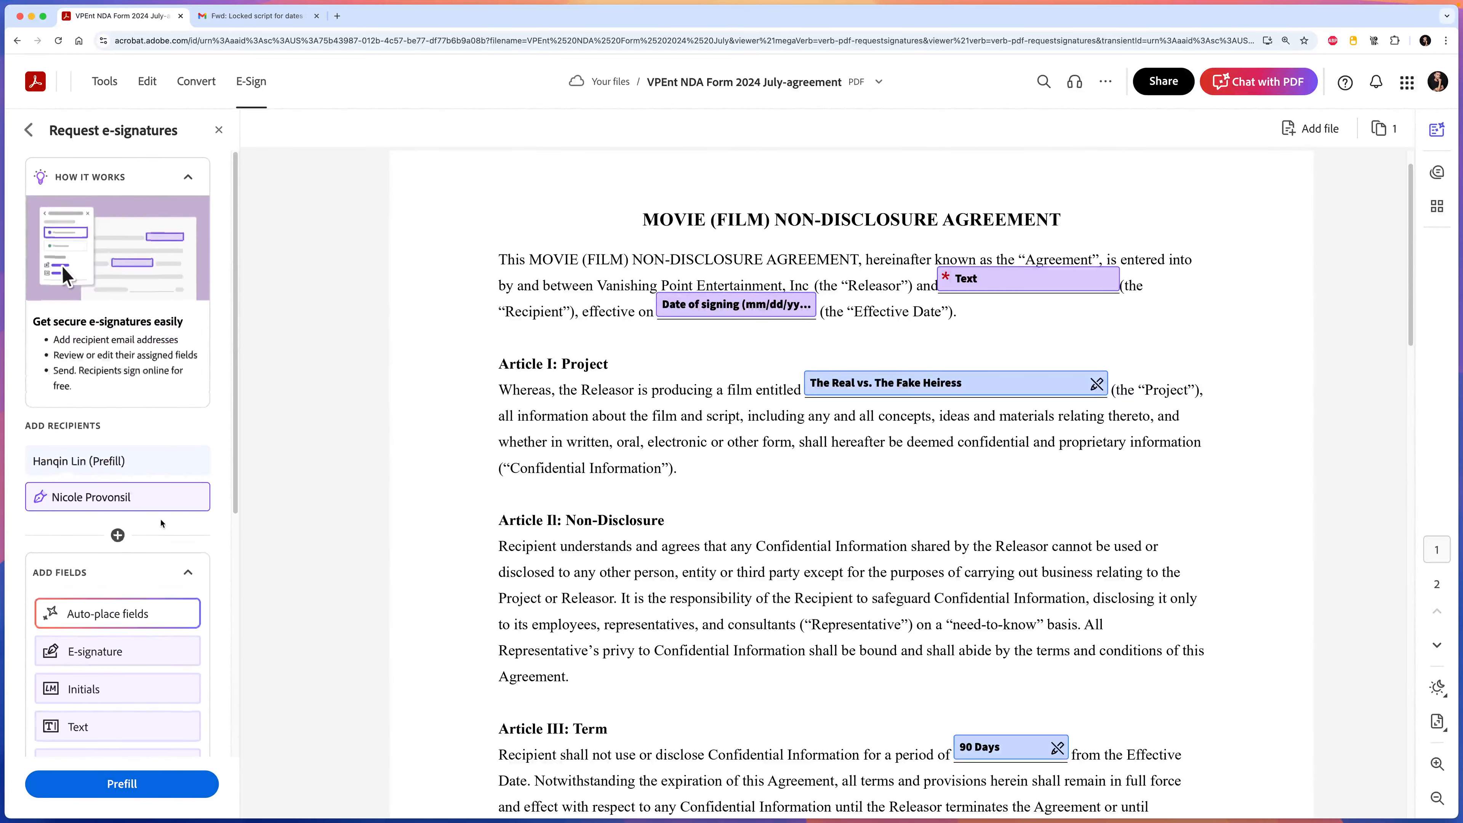
scroll(167, 366, "up", 8)
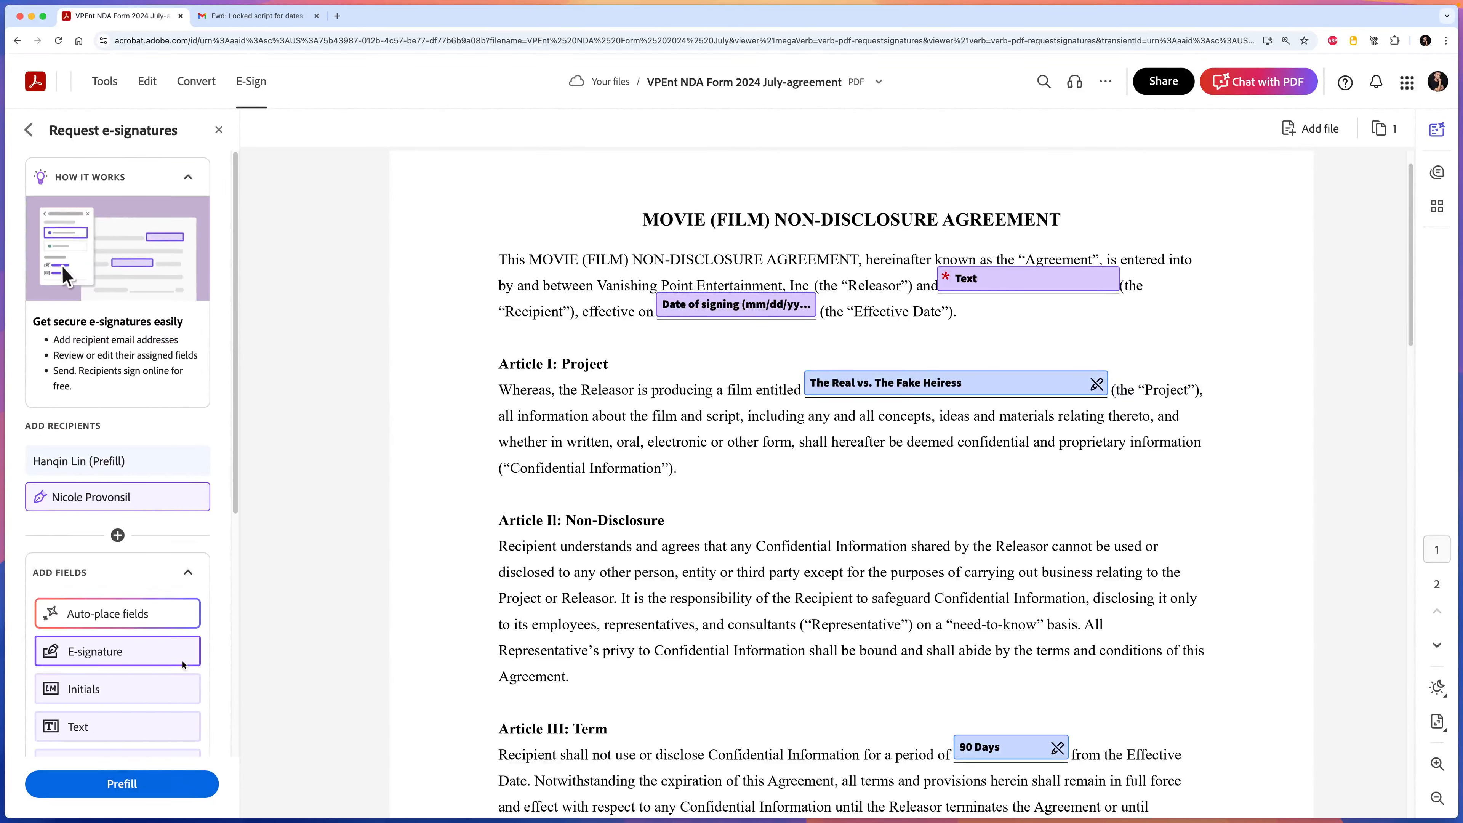
left_click(127, 785)
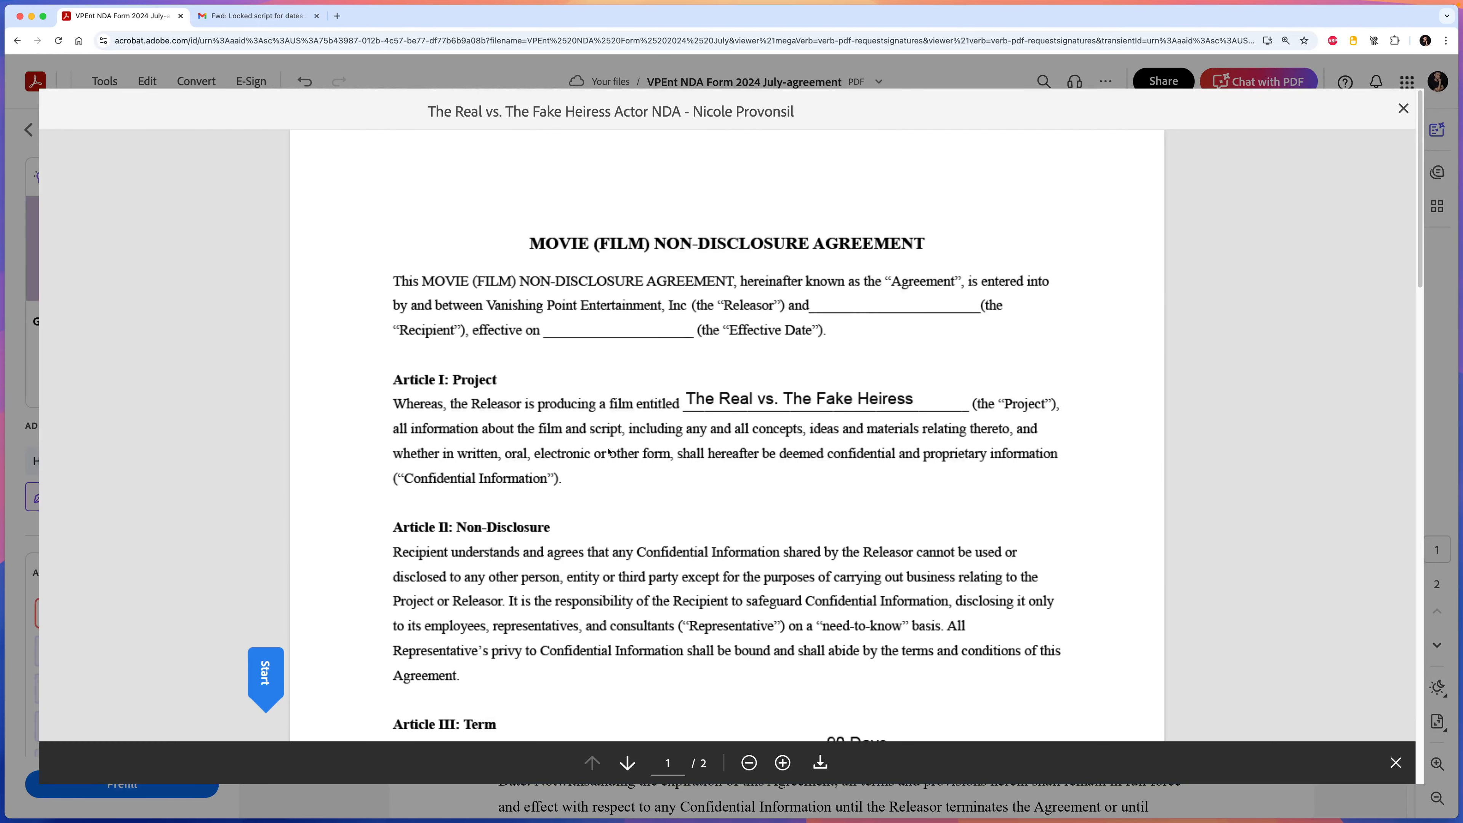
Finish prefilling, review the NDA pages, and send it for signature.
left_click(263, 671)
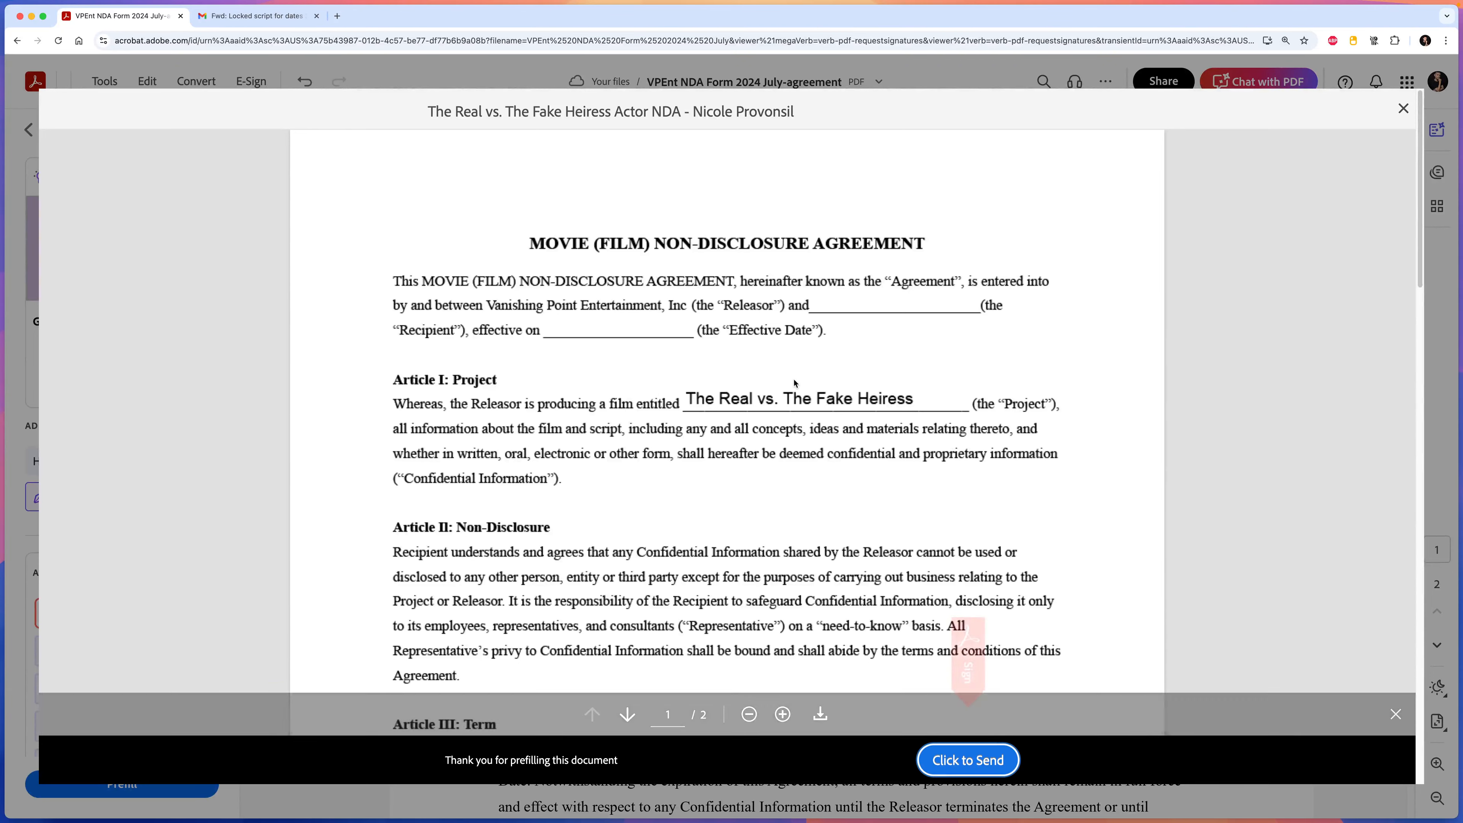
scroll(584, 487, "down", 2)
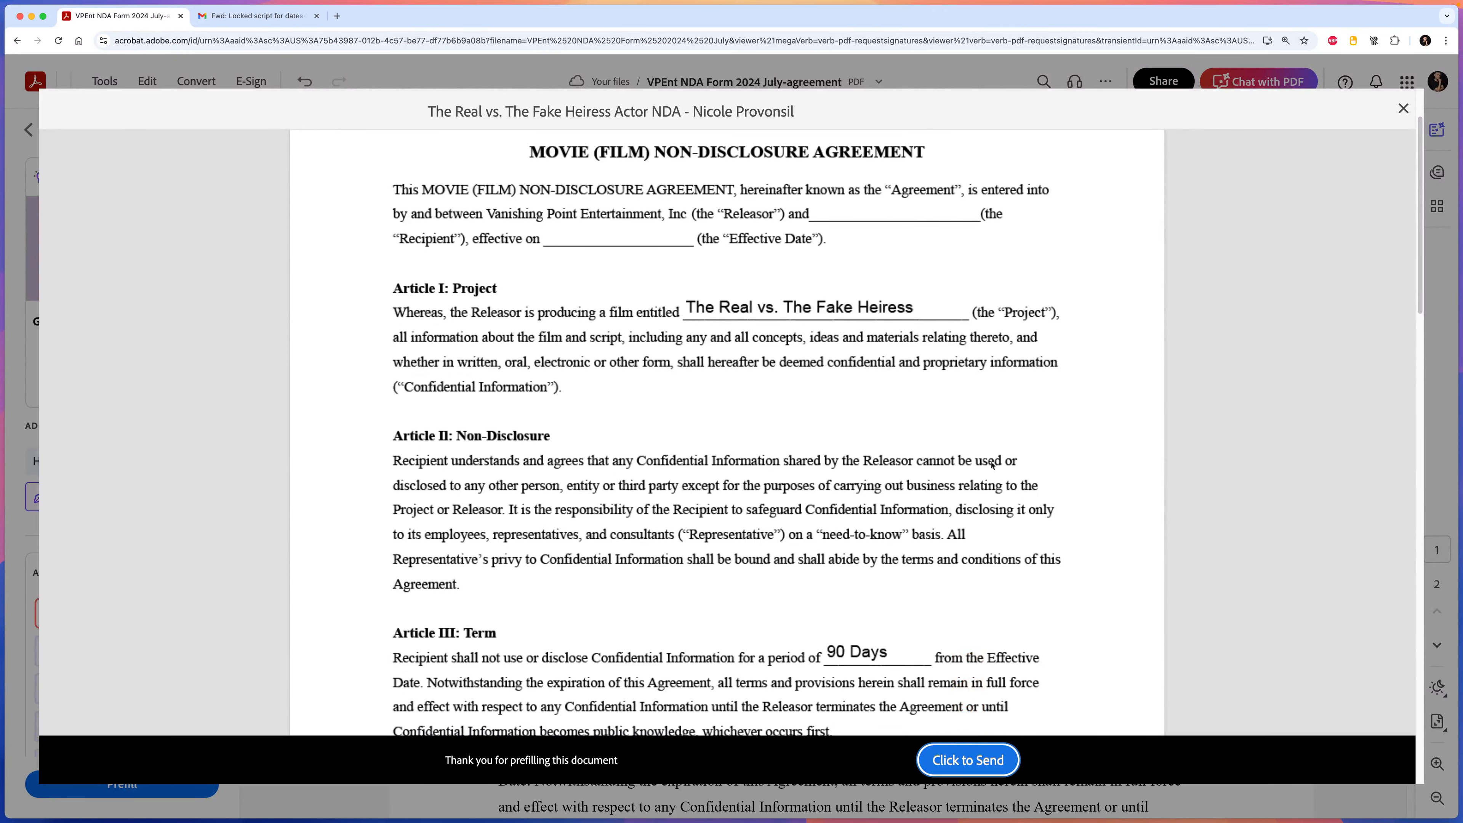
scroll(1016, 485, "down", 8)
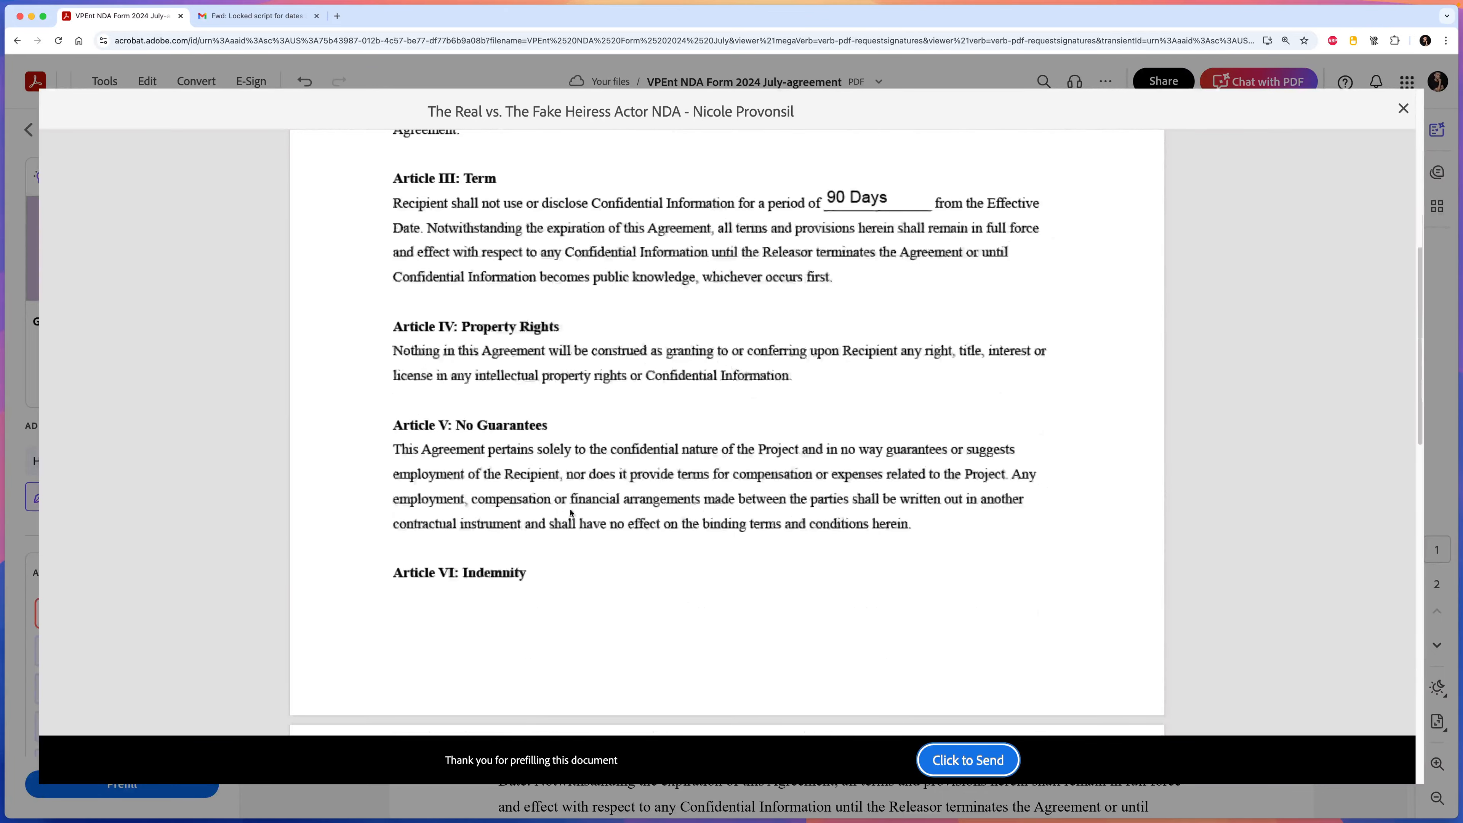
scroll(634, 502, "down", 15)
scroll(662, 499, "up", 15)
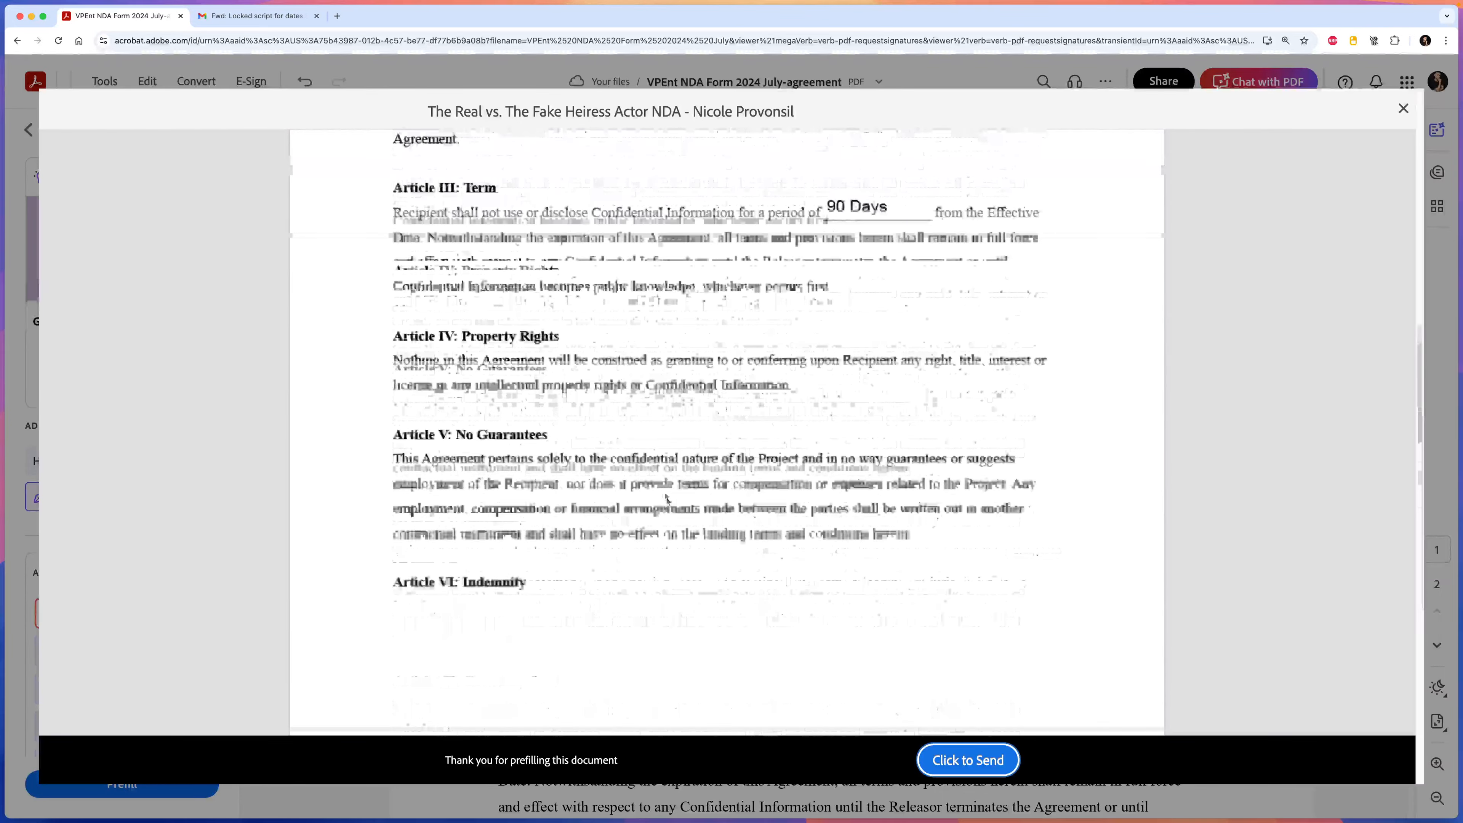
left_click(968, 759)
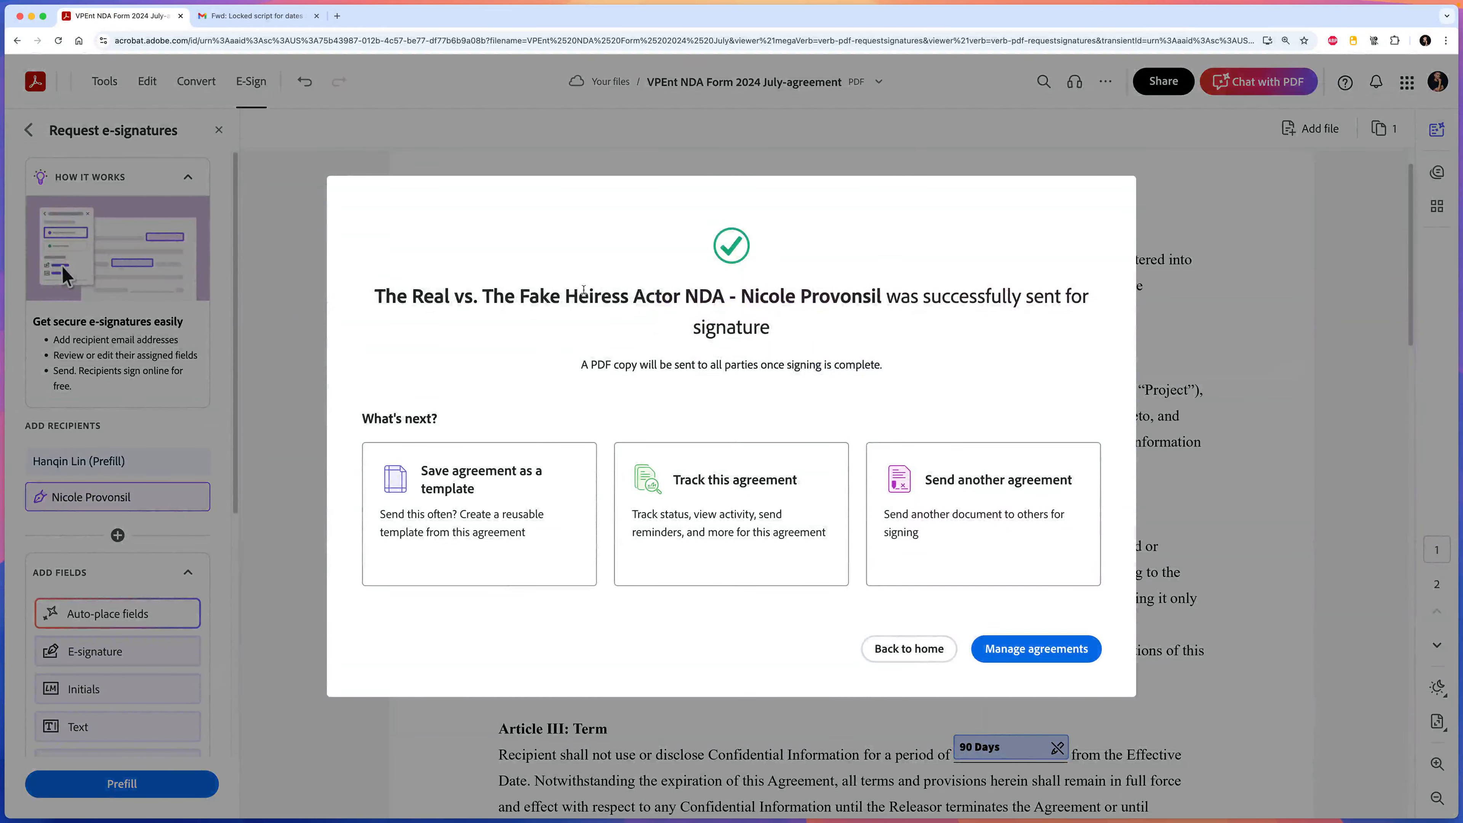
Go back home and list the In progress agreements under Documents.
left_click(909, 649)
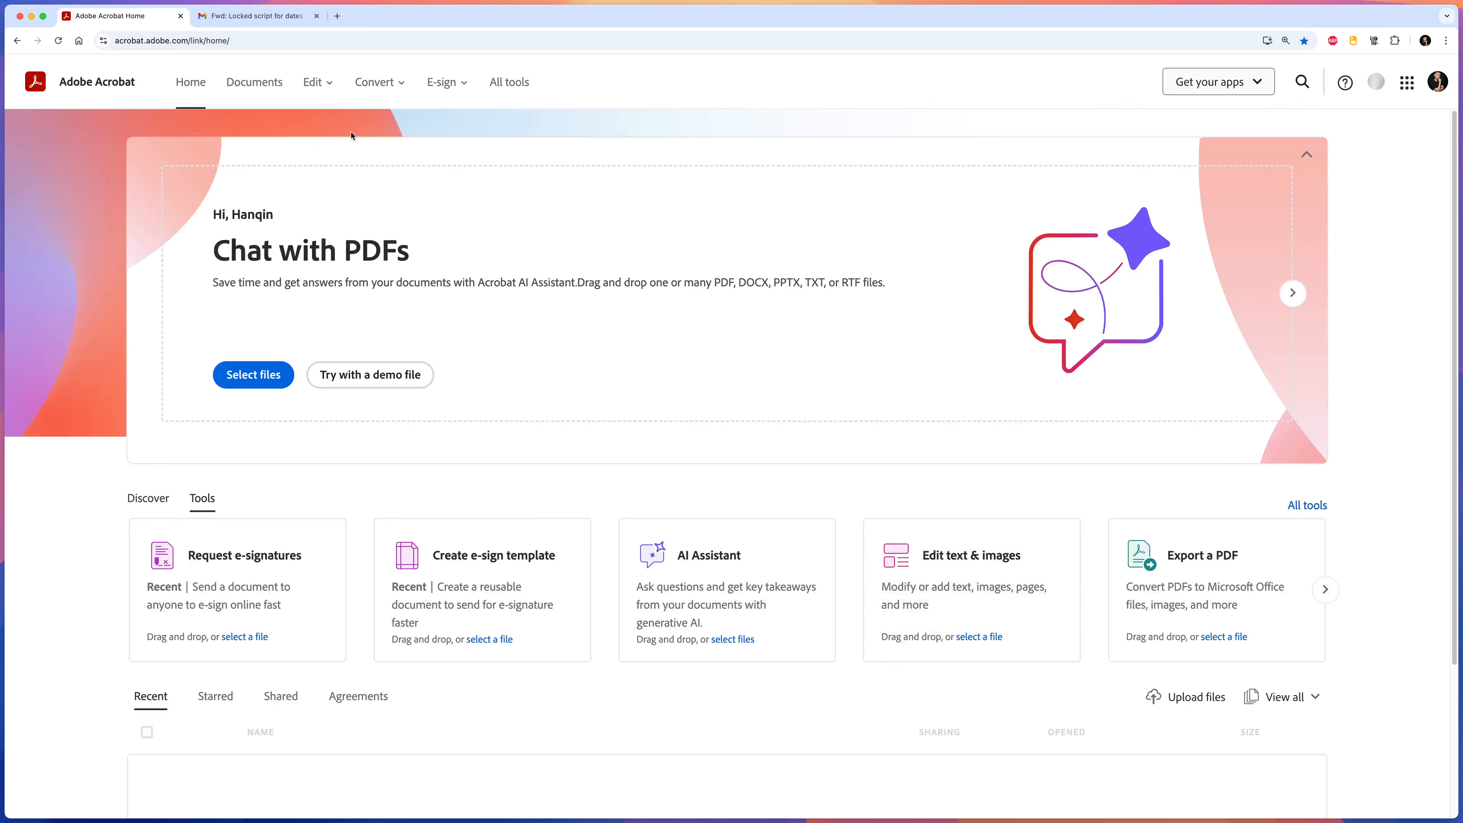
left_click(243, 91)
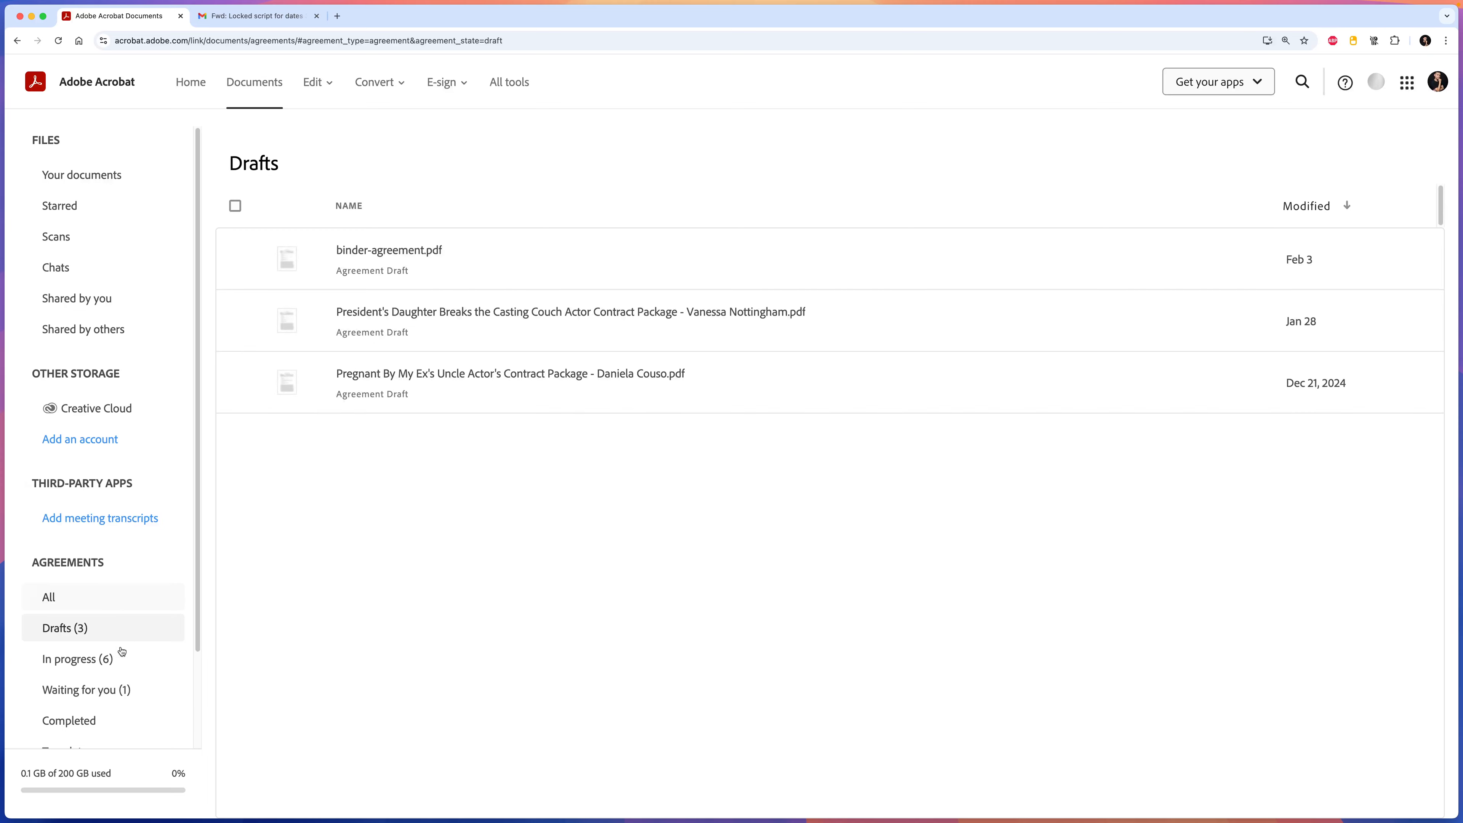
left_click(124, 667)
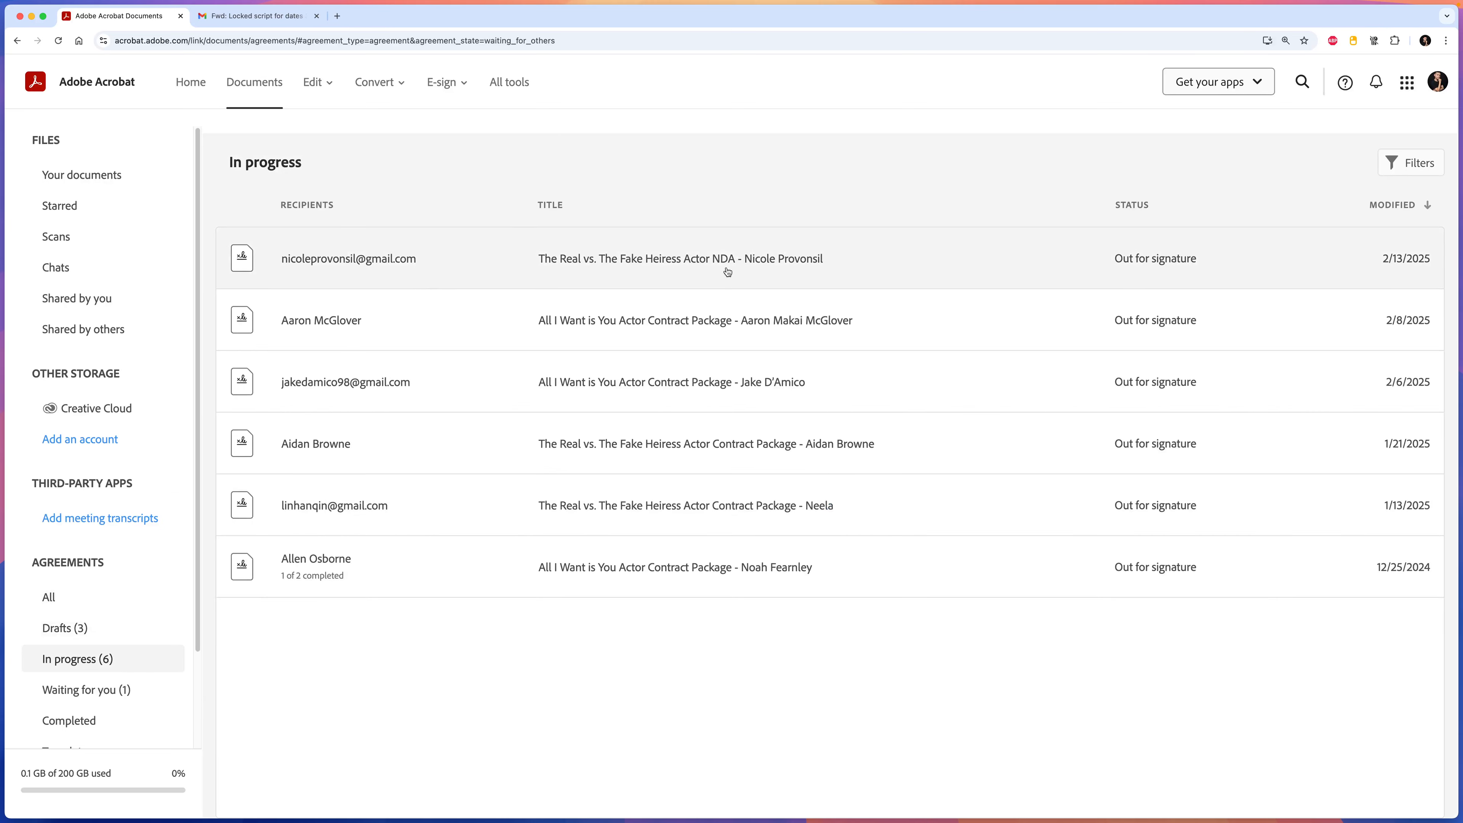
Open the new NDA's recipient and activity details to confirm it is out for signature.
left_click(833, 278)
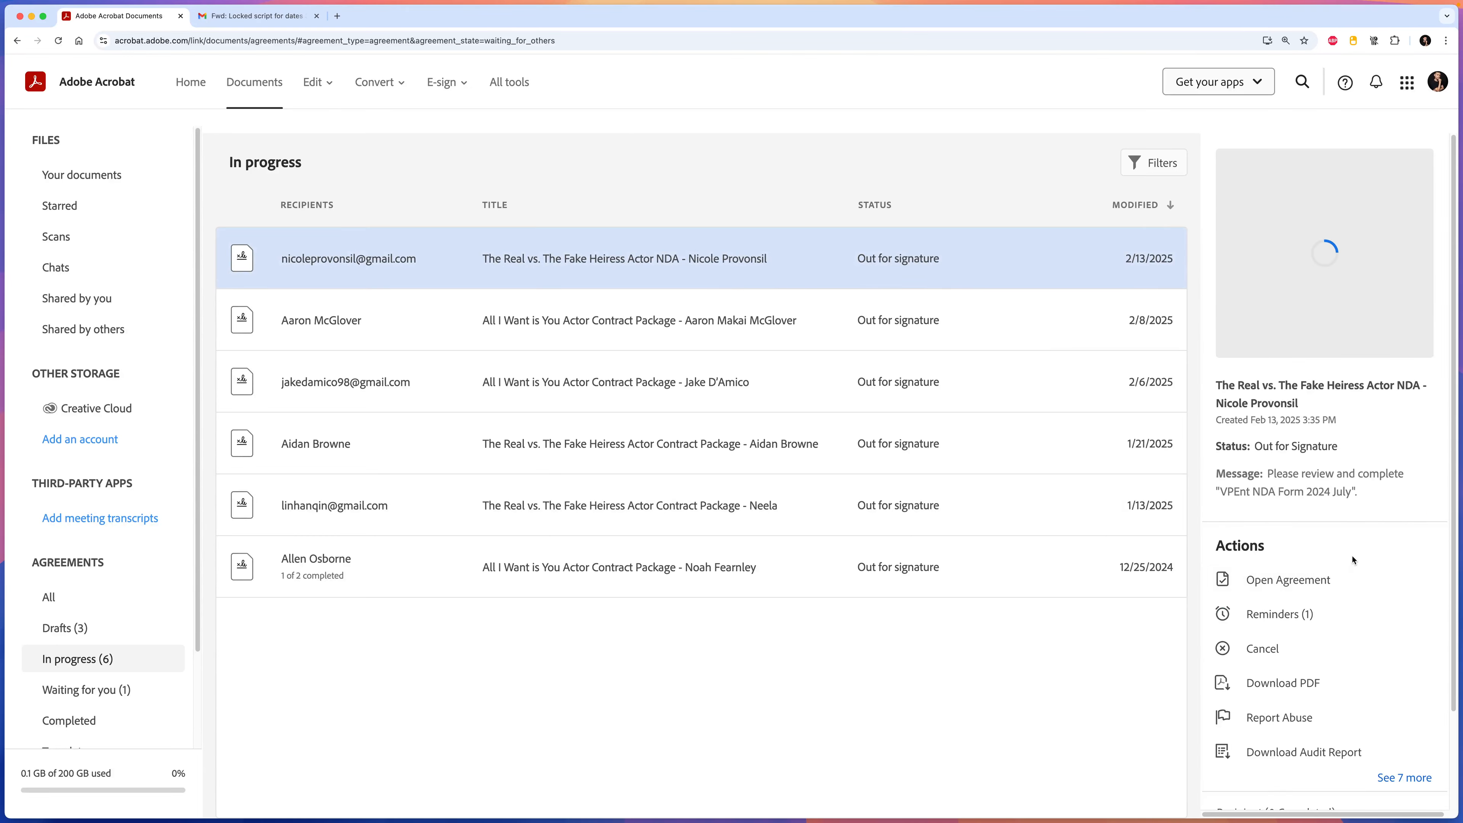
scroll(1353, 559, "down", 2)
left_click(1271, 729)
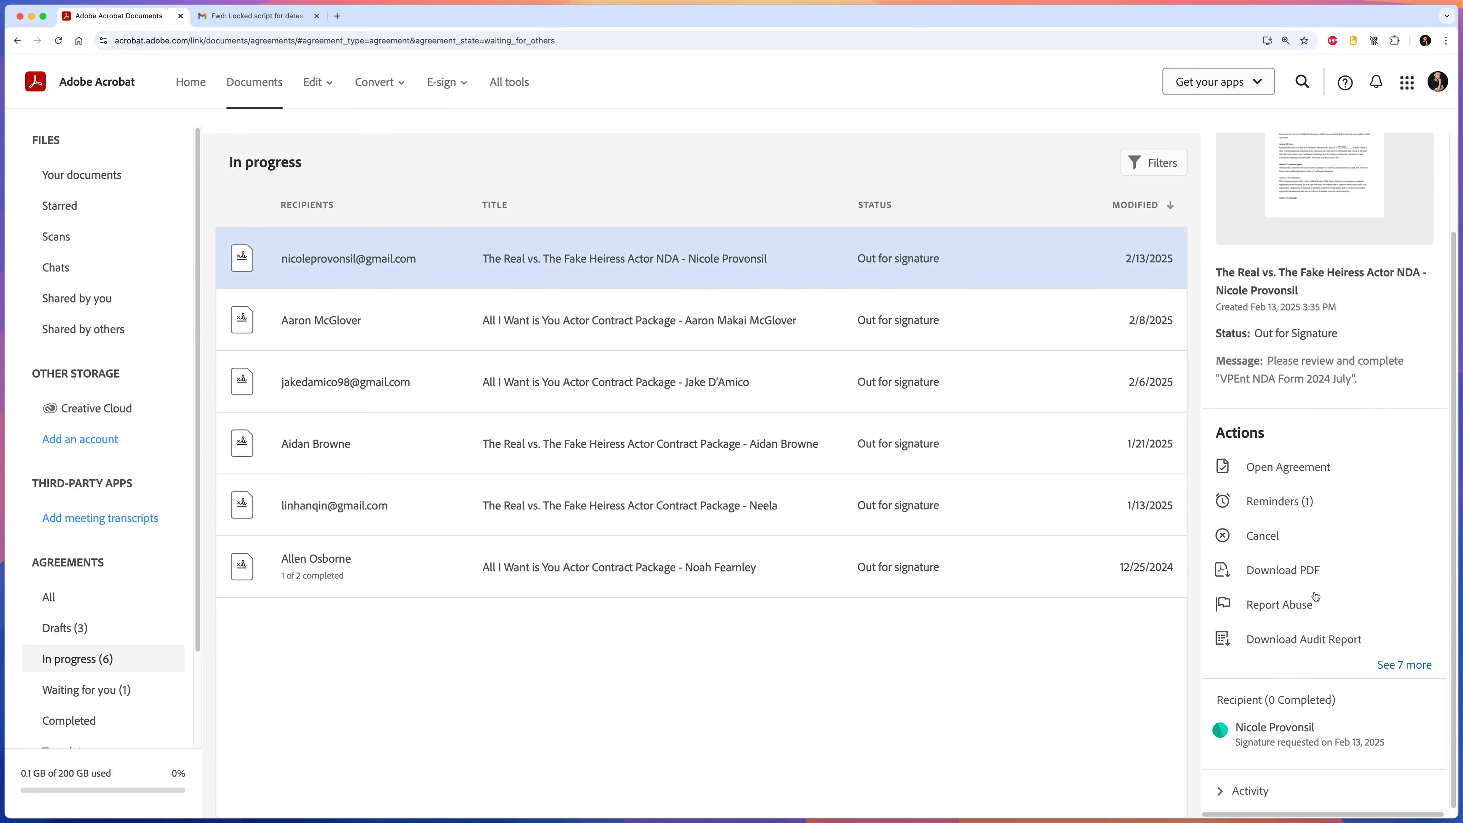
left_click(1233, 791)
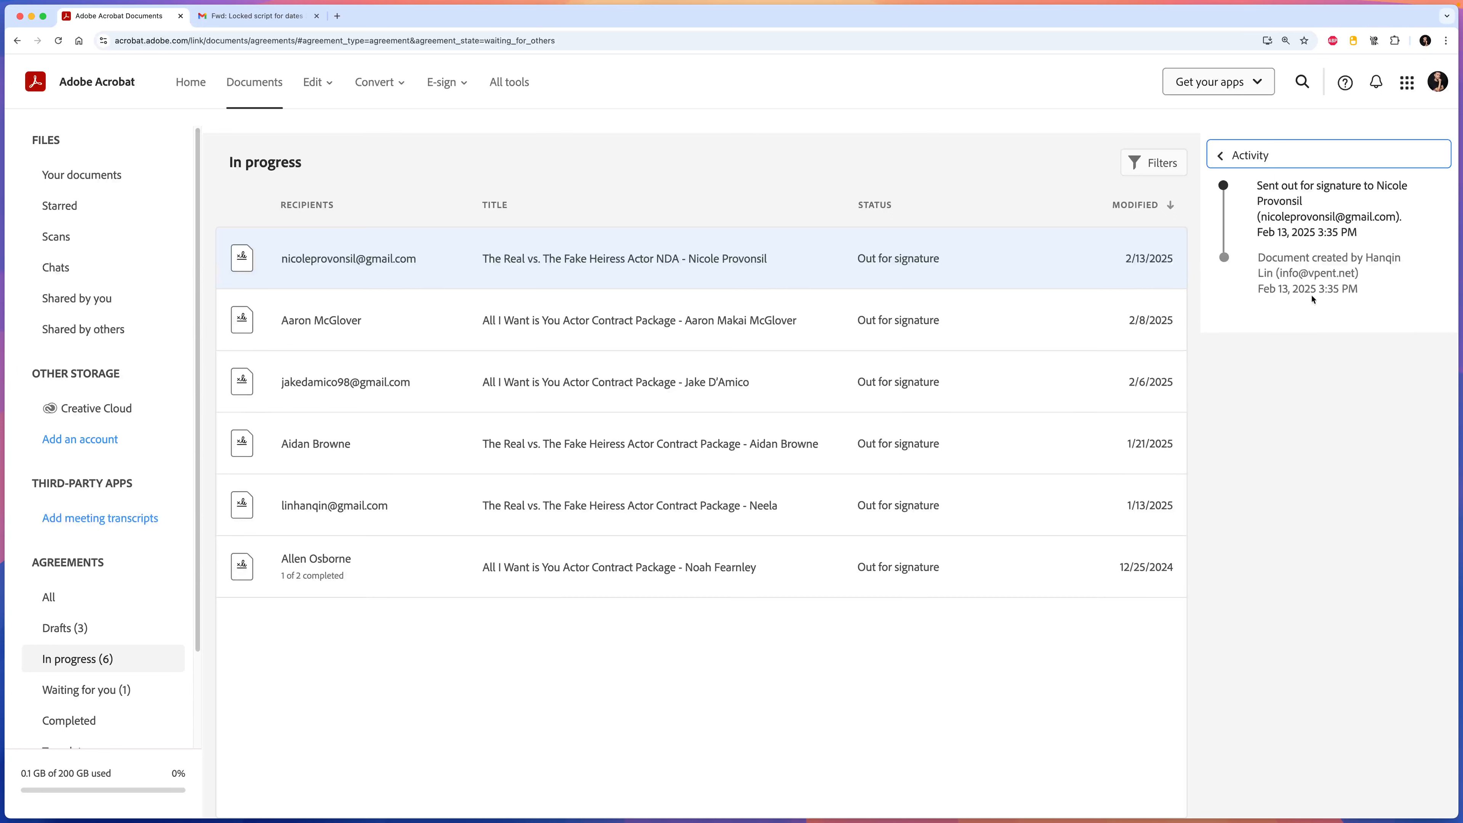
left_click_drag(1260, 189, 1364, 218)
left_click(1372, 227)
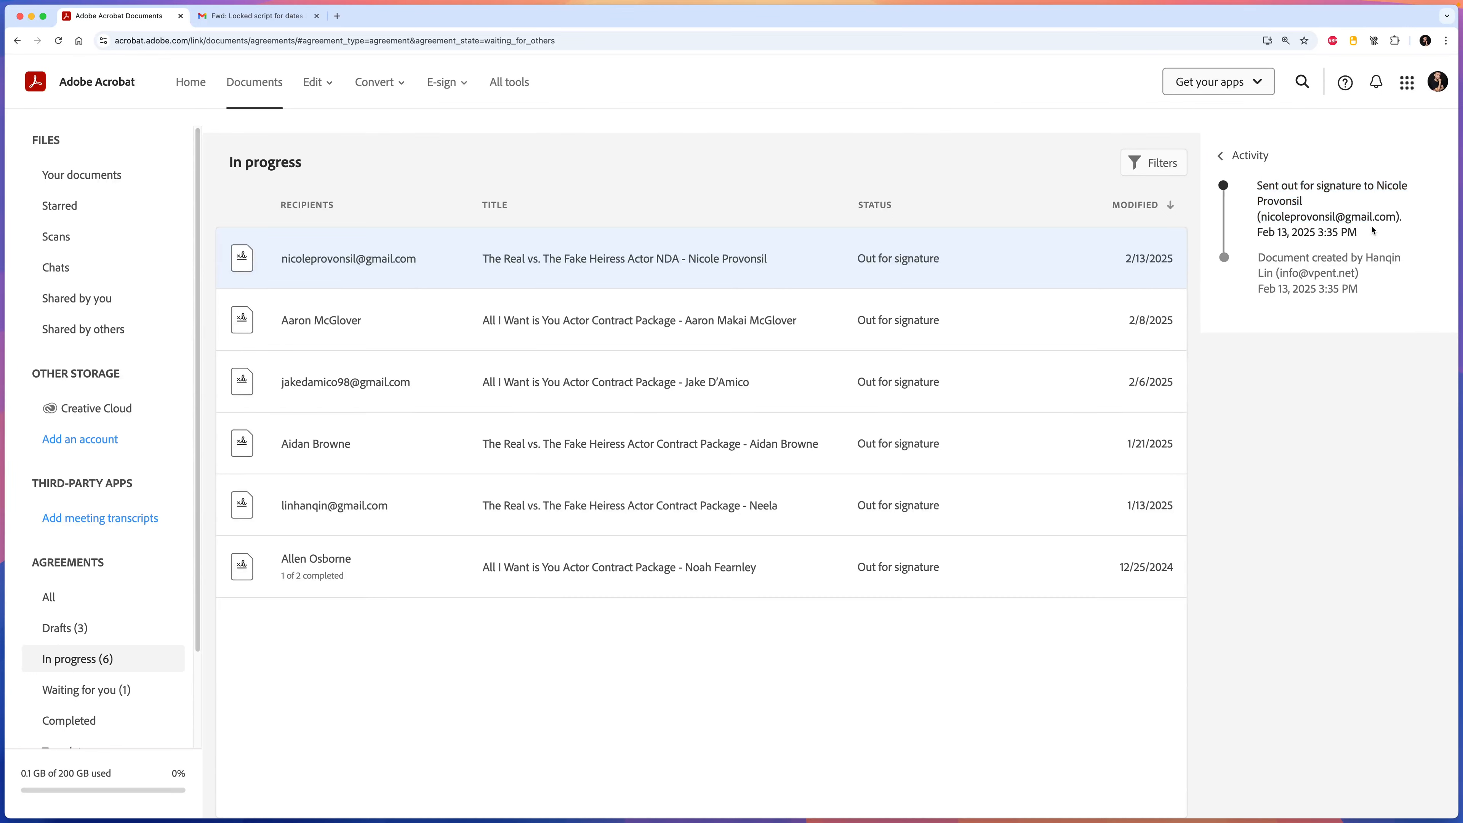
left_click(671, 380)
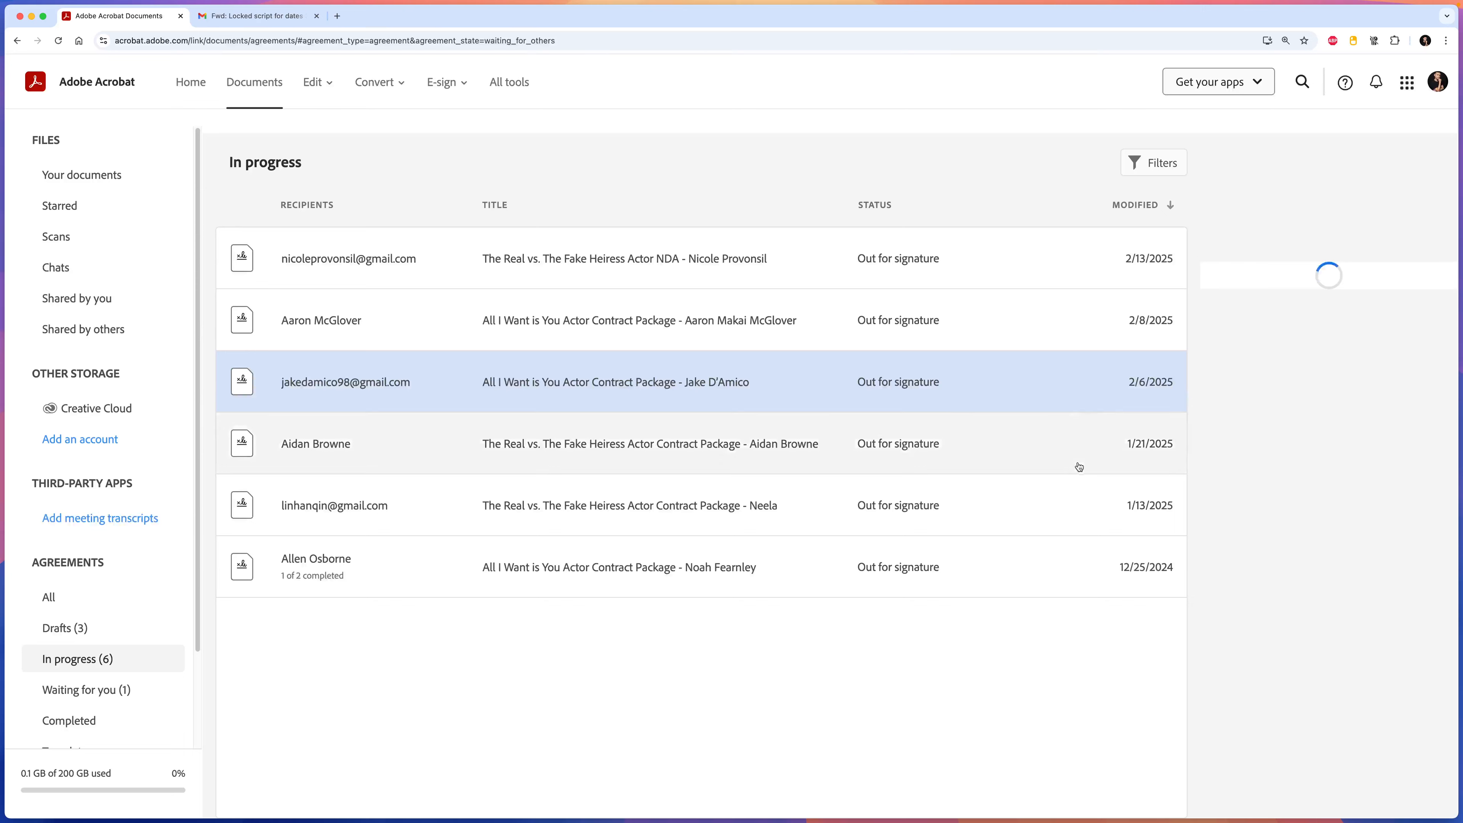
scroll(1296, 516, "down", 5)
left_click(1239, 789)
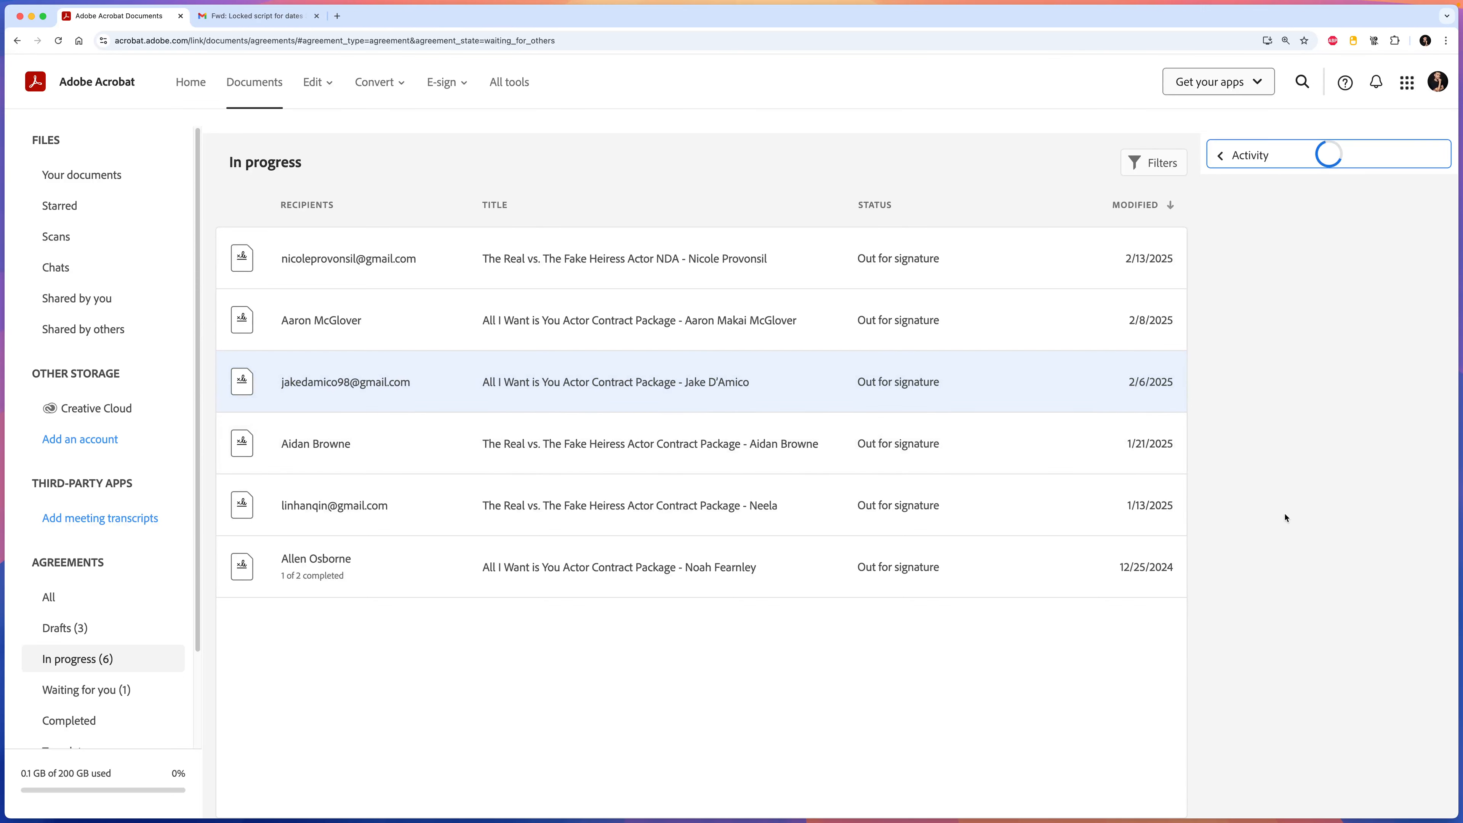
left_click_drag(1265, 415, 1265, 353)
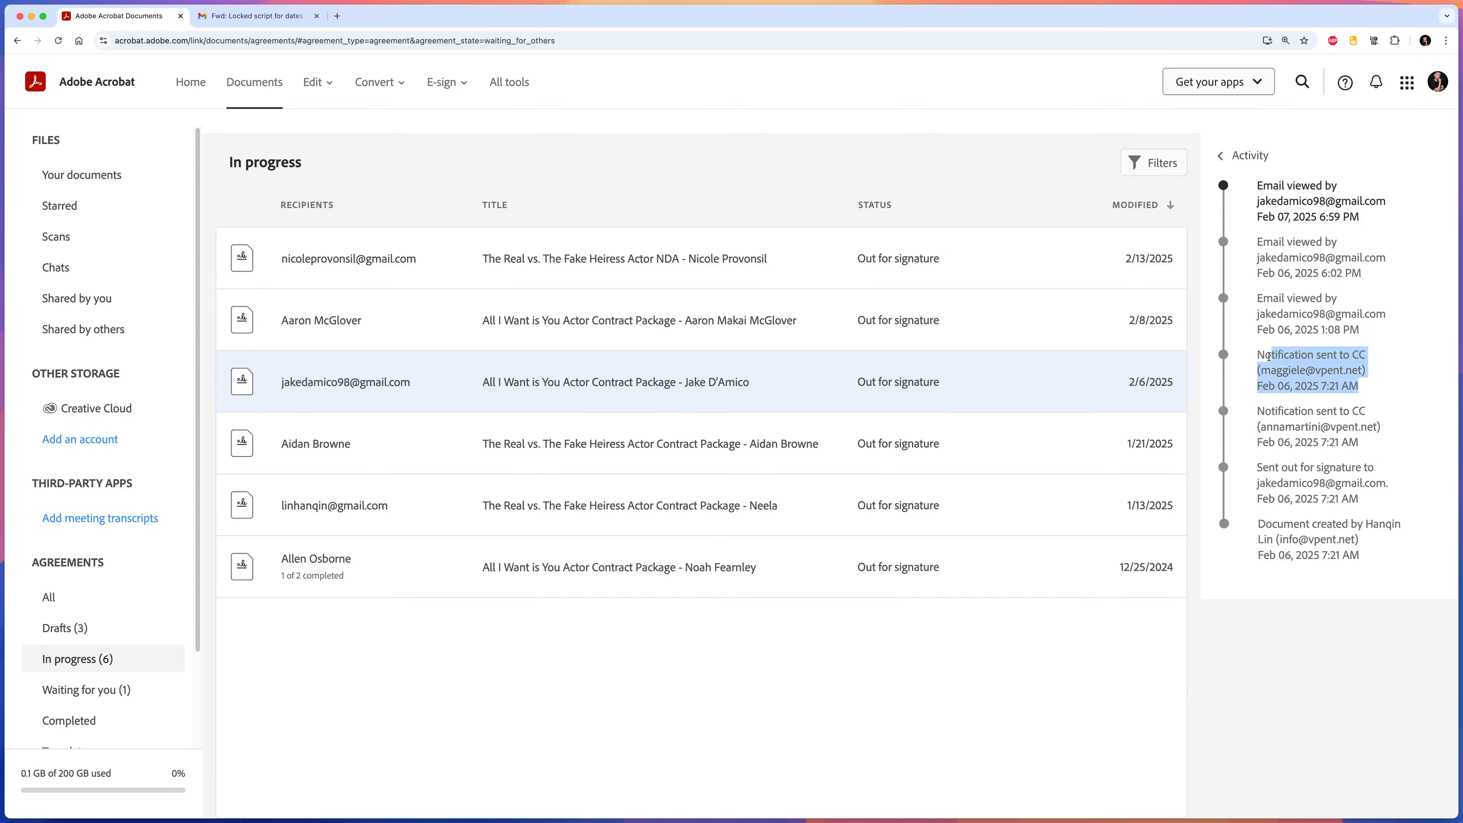
left_click(1265, 323)
left_click_drag(1358, 334, 1259, 304)
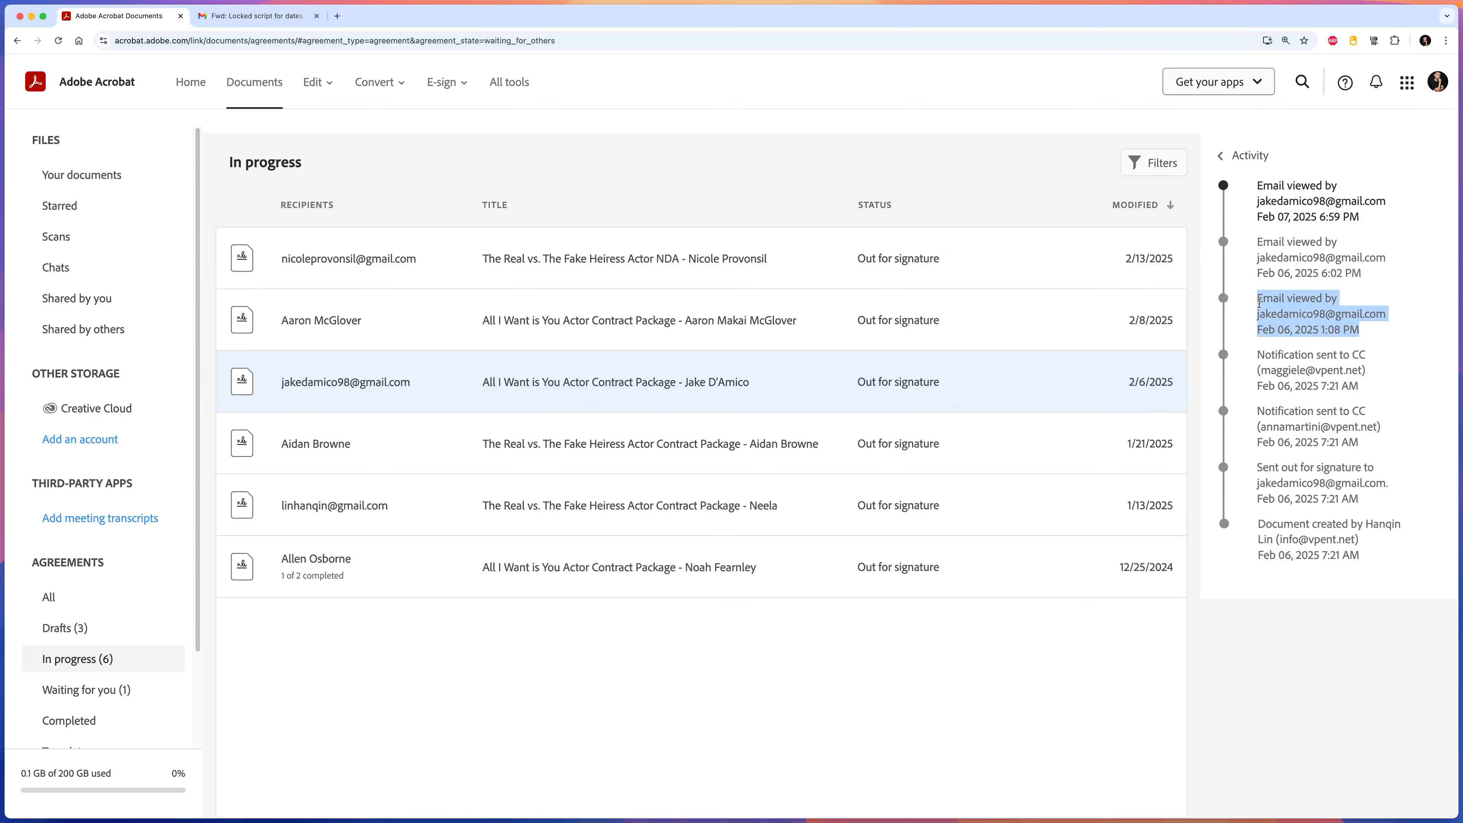
left_click(1315, 308)
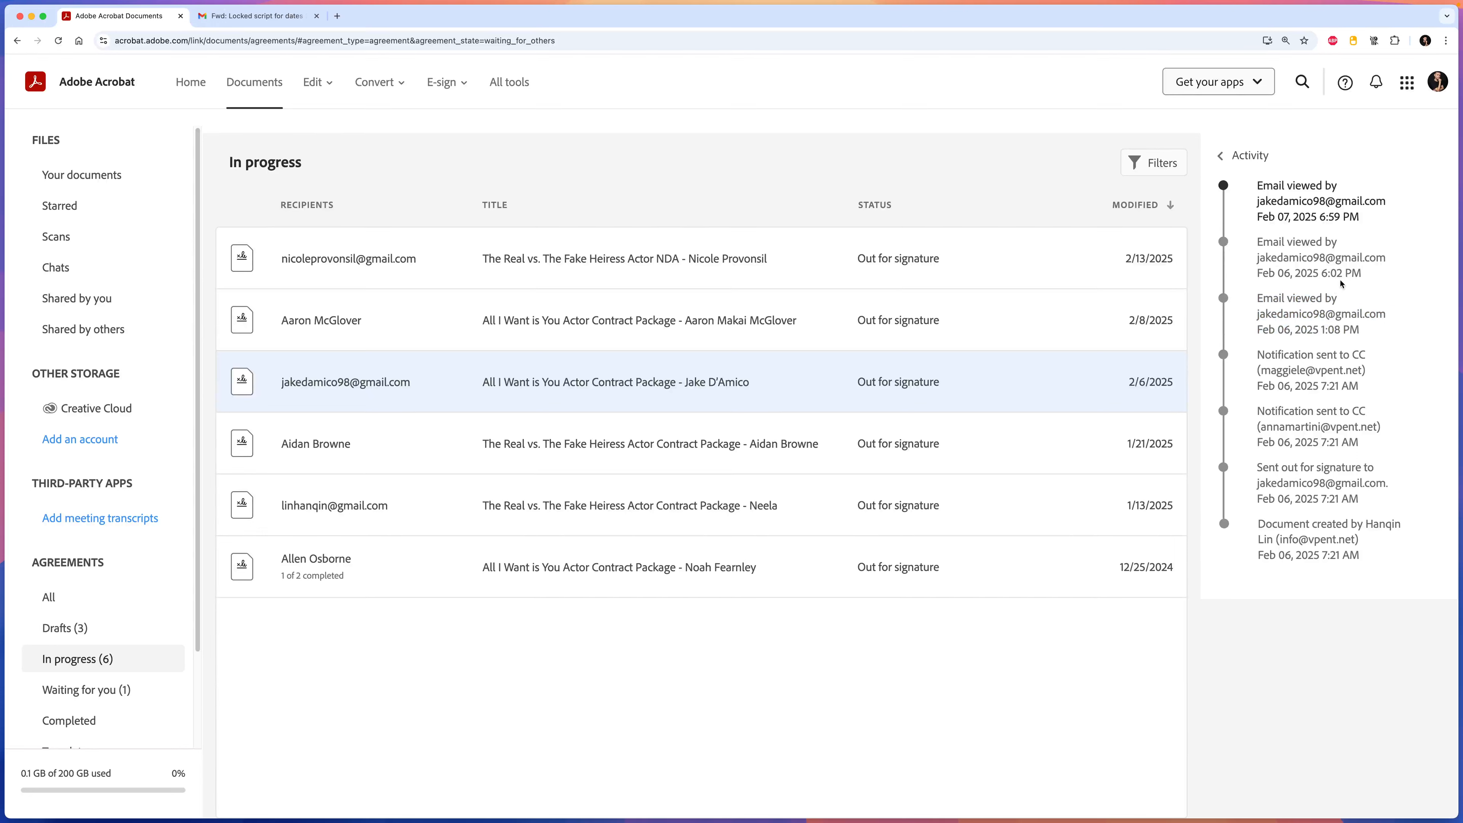
left_click_drag(1360, 277, 1262, 184)
left_click(1305, 199)
left_click_drag(1369, 218, 1286, 186)
left_click(1325, 206)
left_click(905, 666)
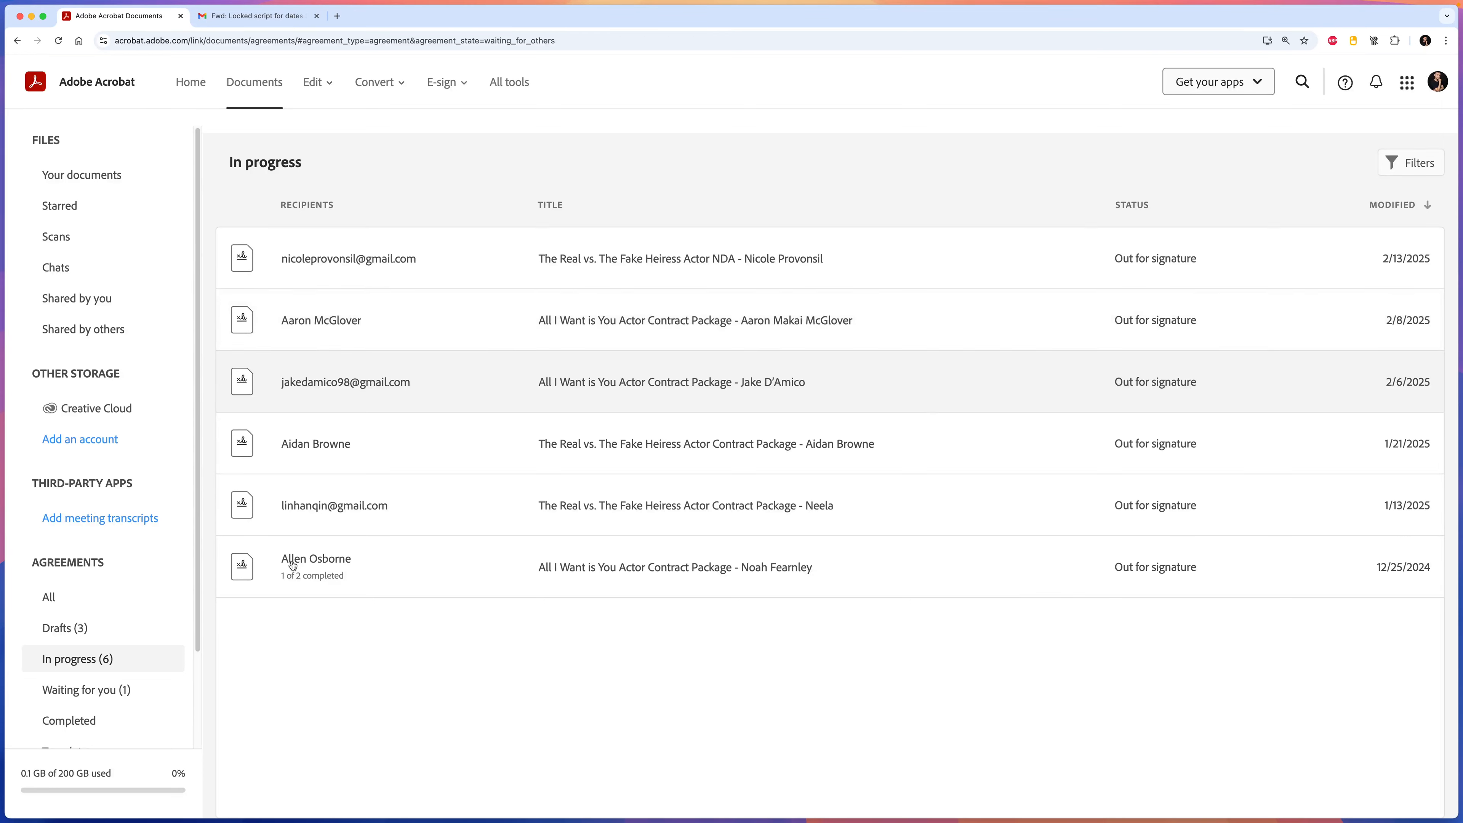
scroll(63, 599, "down", 3)
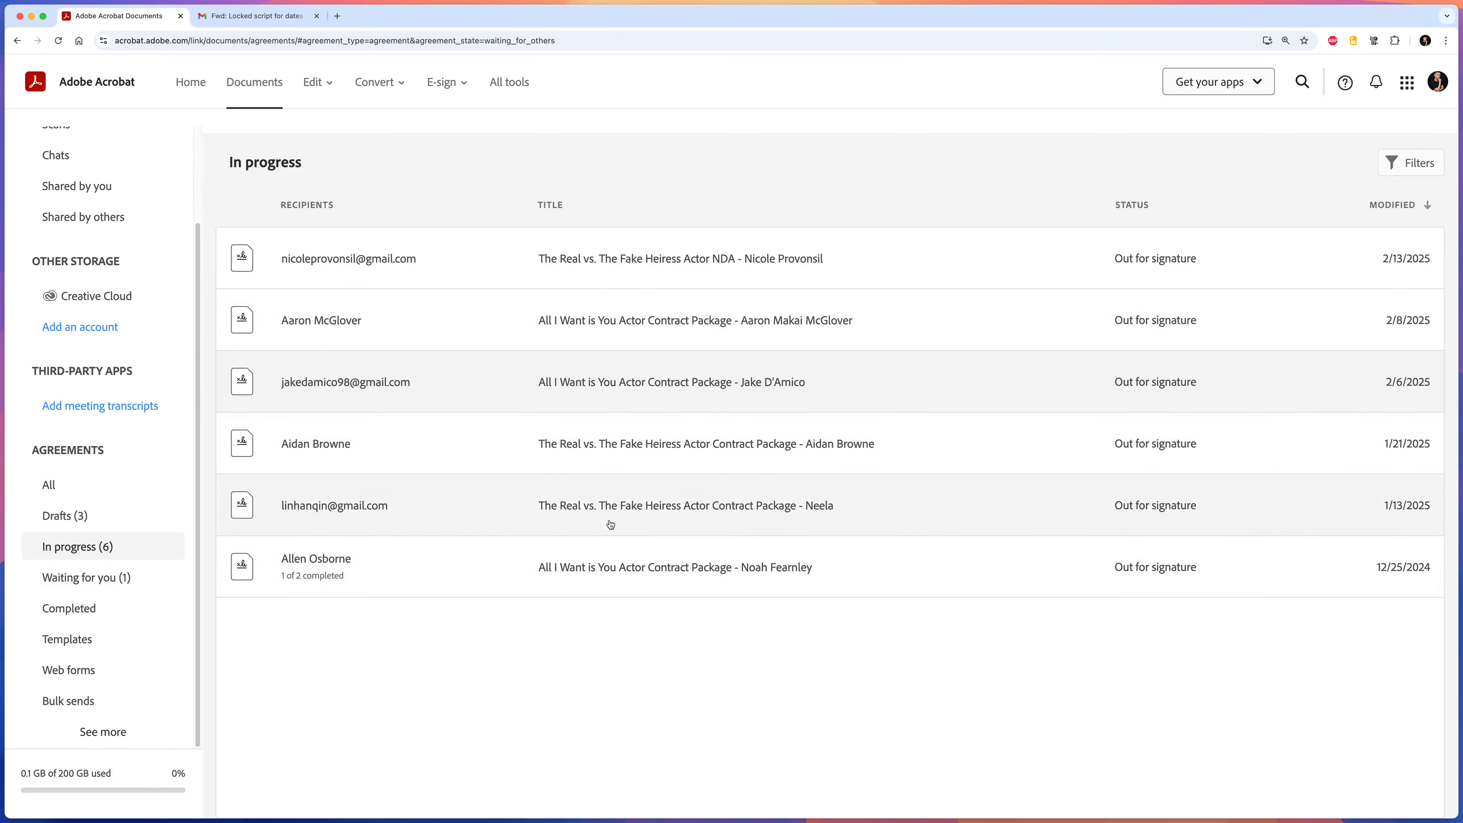
Start a new e-signature request with the final actor contract and VPEnt NDA Form 2024 July templates.
mouse_move(441, 82)
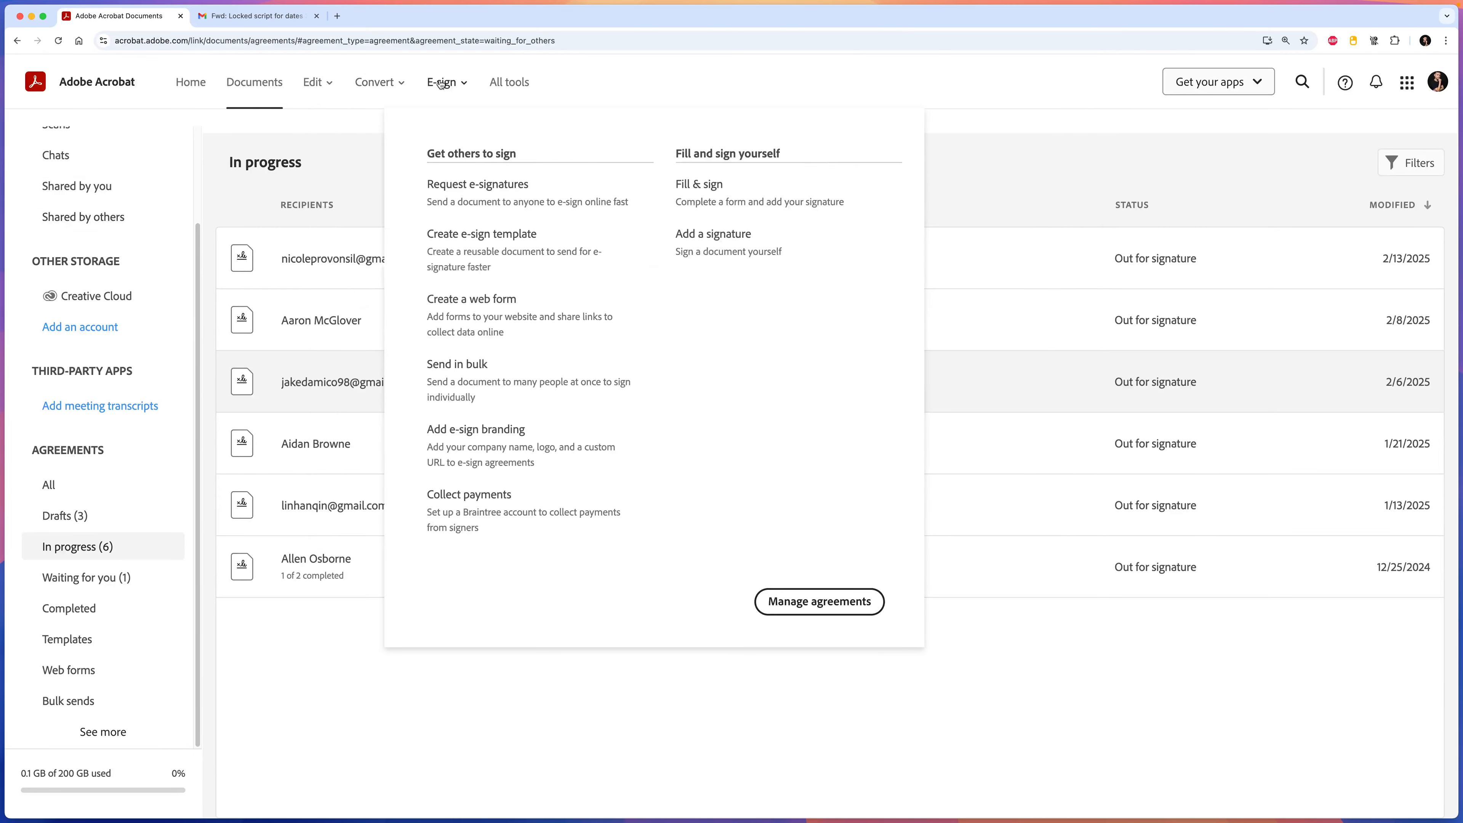
left_click(510, 185)
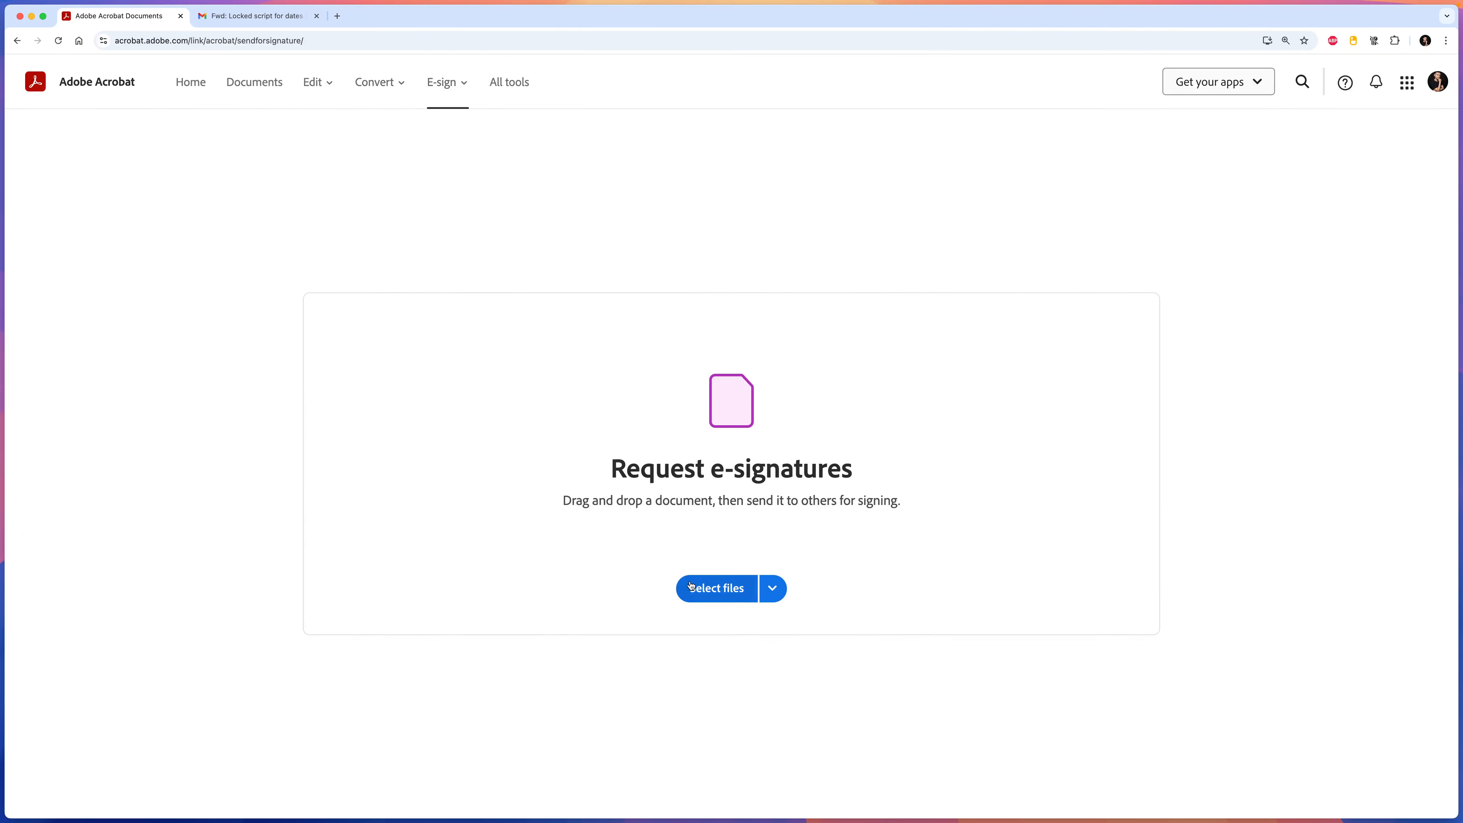
left_click(701, 592)
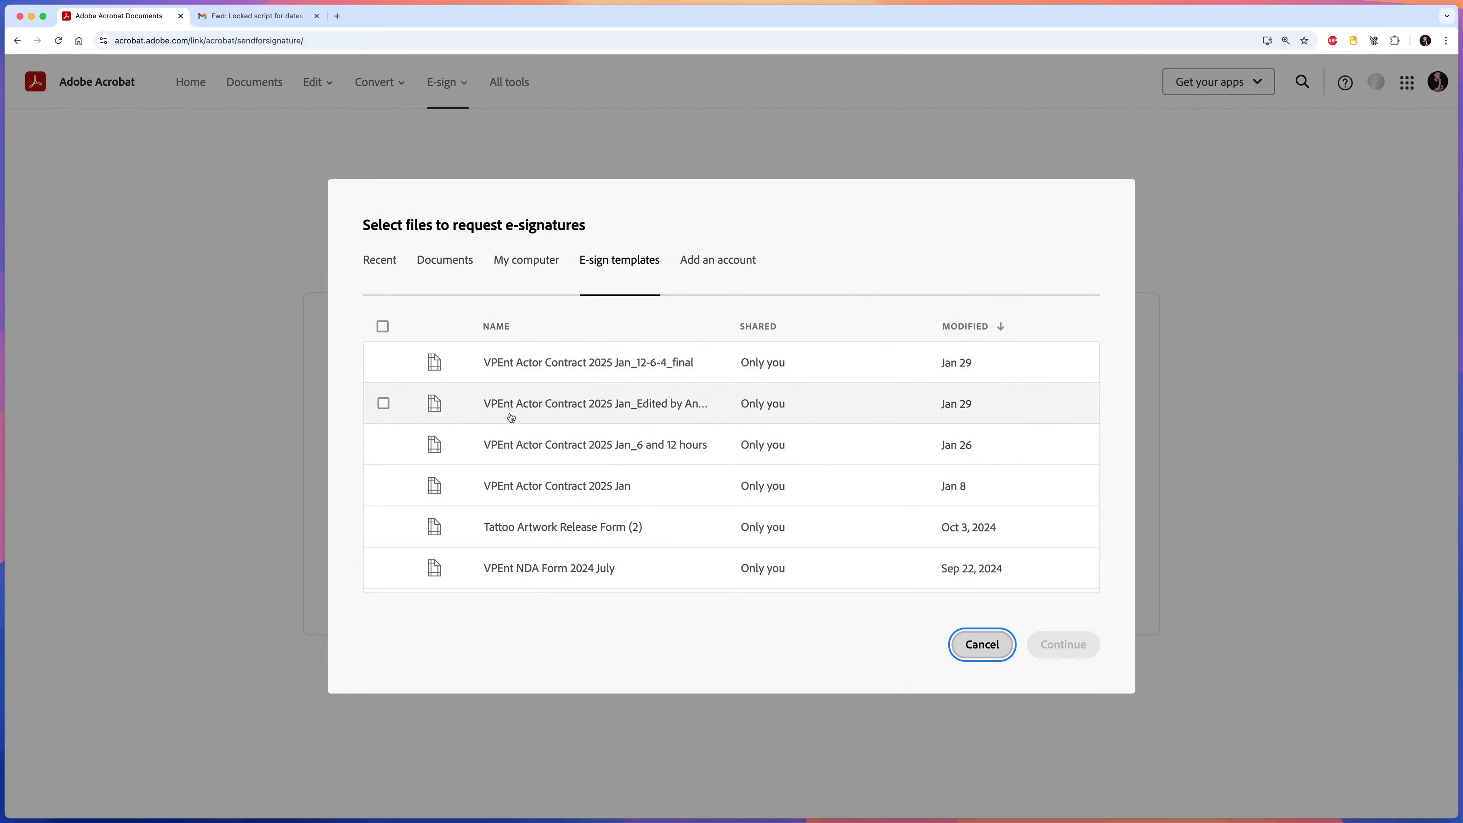
left_click(384, 362)
scroll(663, 346, "down", 1)
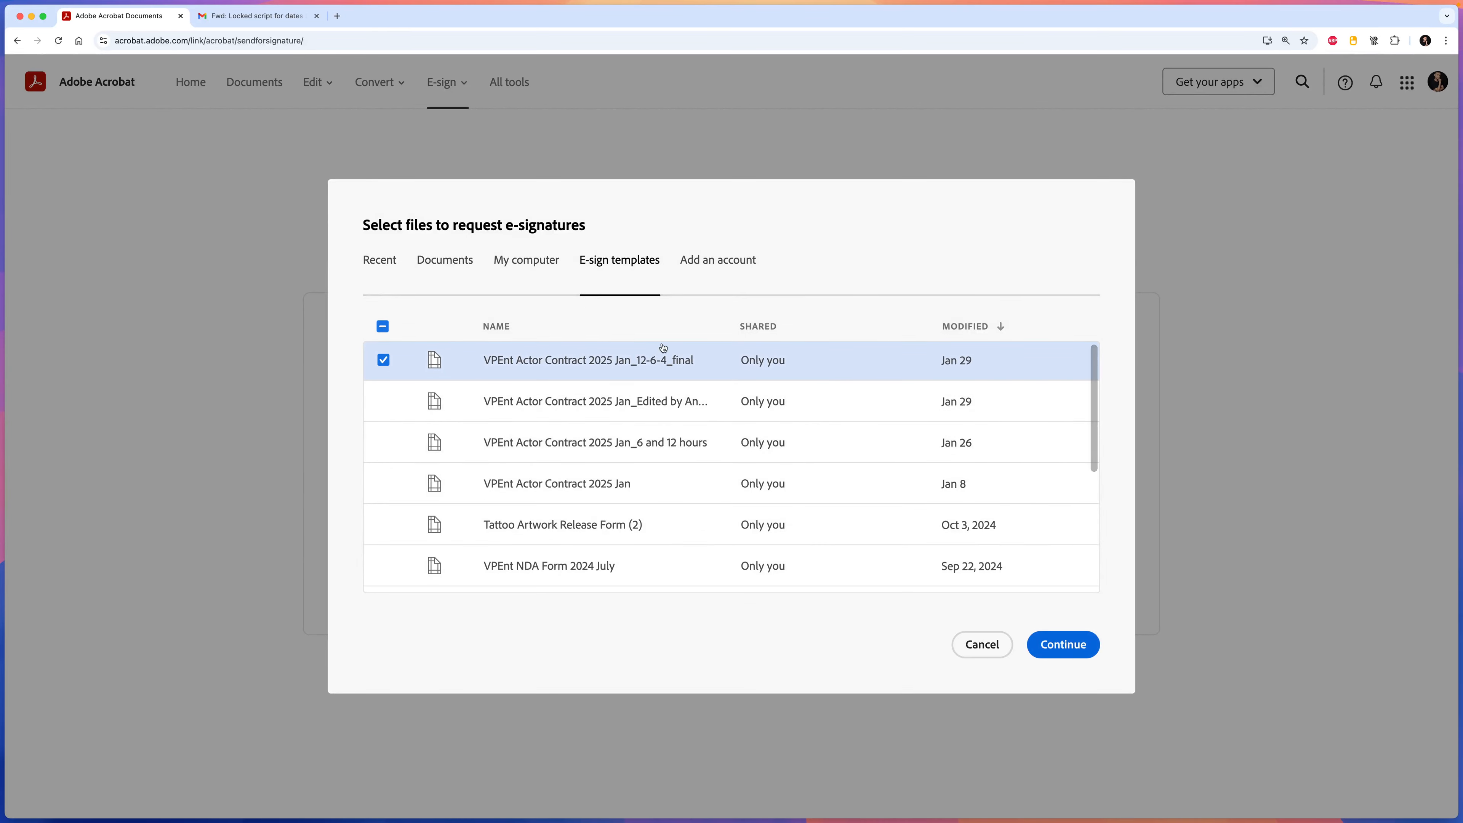
scroll(606, 447, "down", 1)
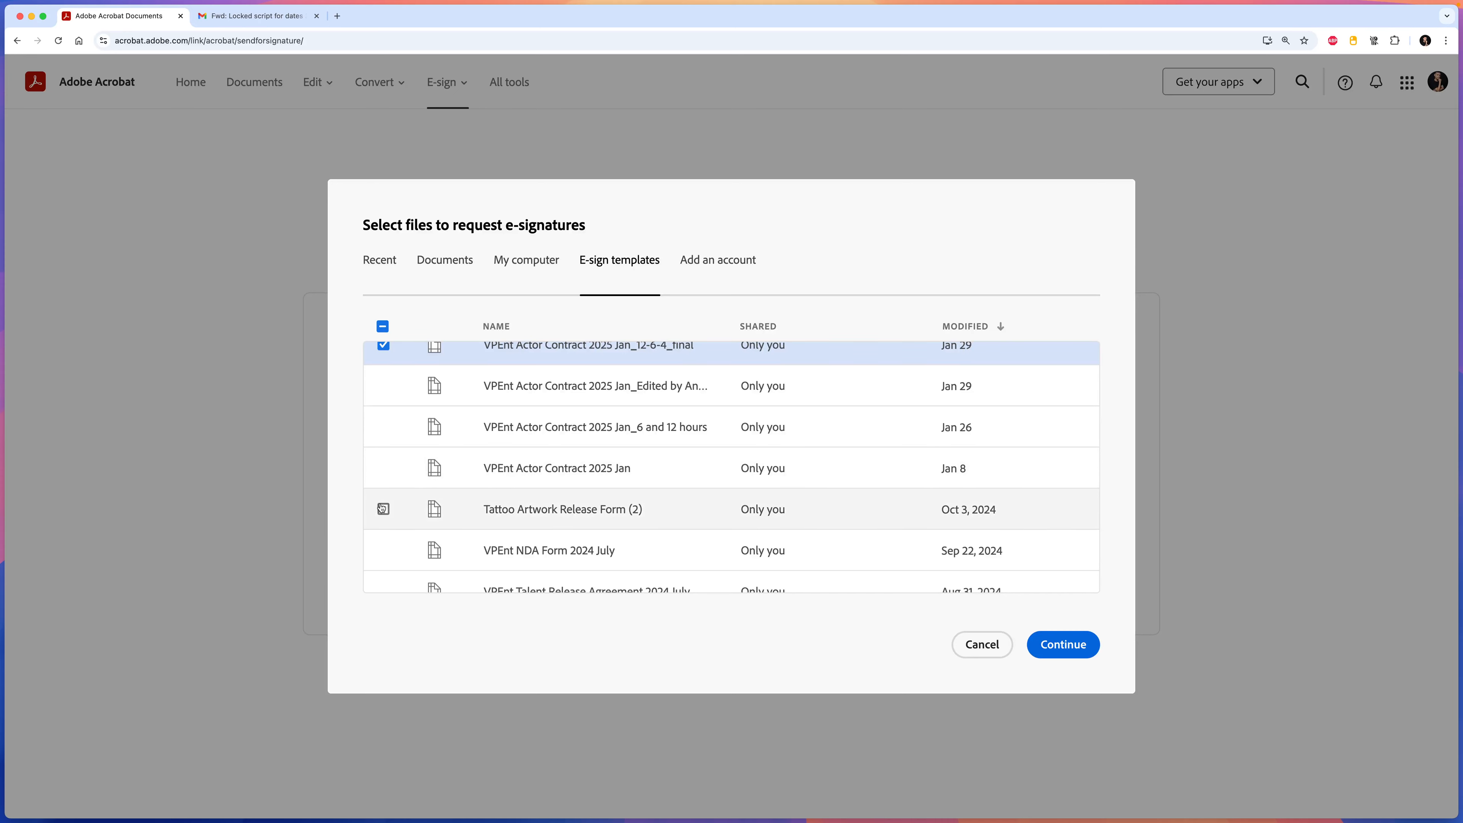
scroll(391, 507, "down", 2)
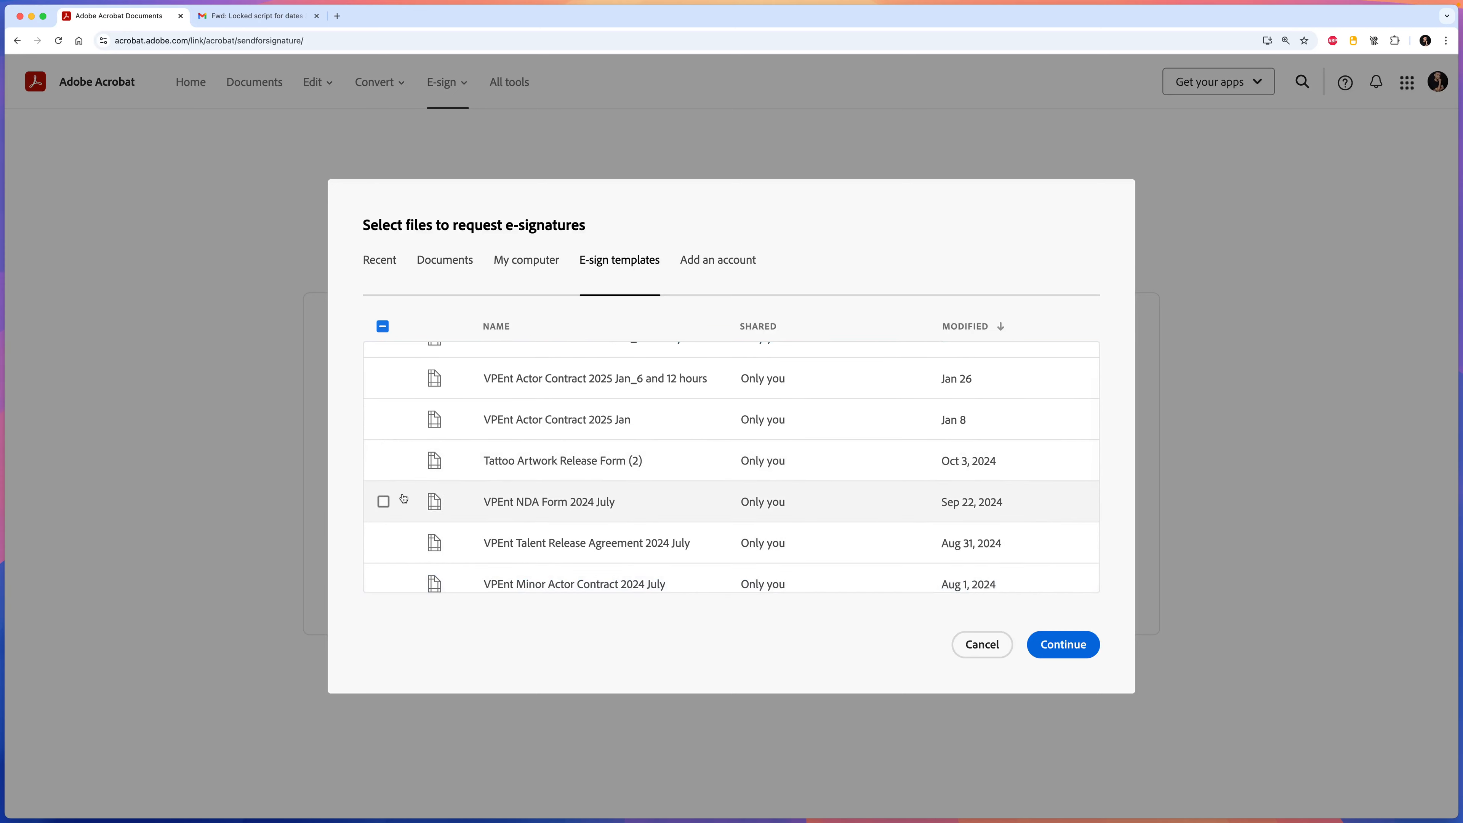
left_click(383, 502)
Add the talent release, Form W-9 (Rev. March 2024) and 1099 E-delivery Consent templates, then continue.
scroll(406, 536, "down", 1)
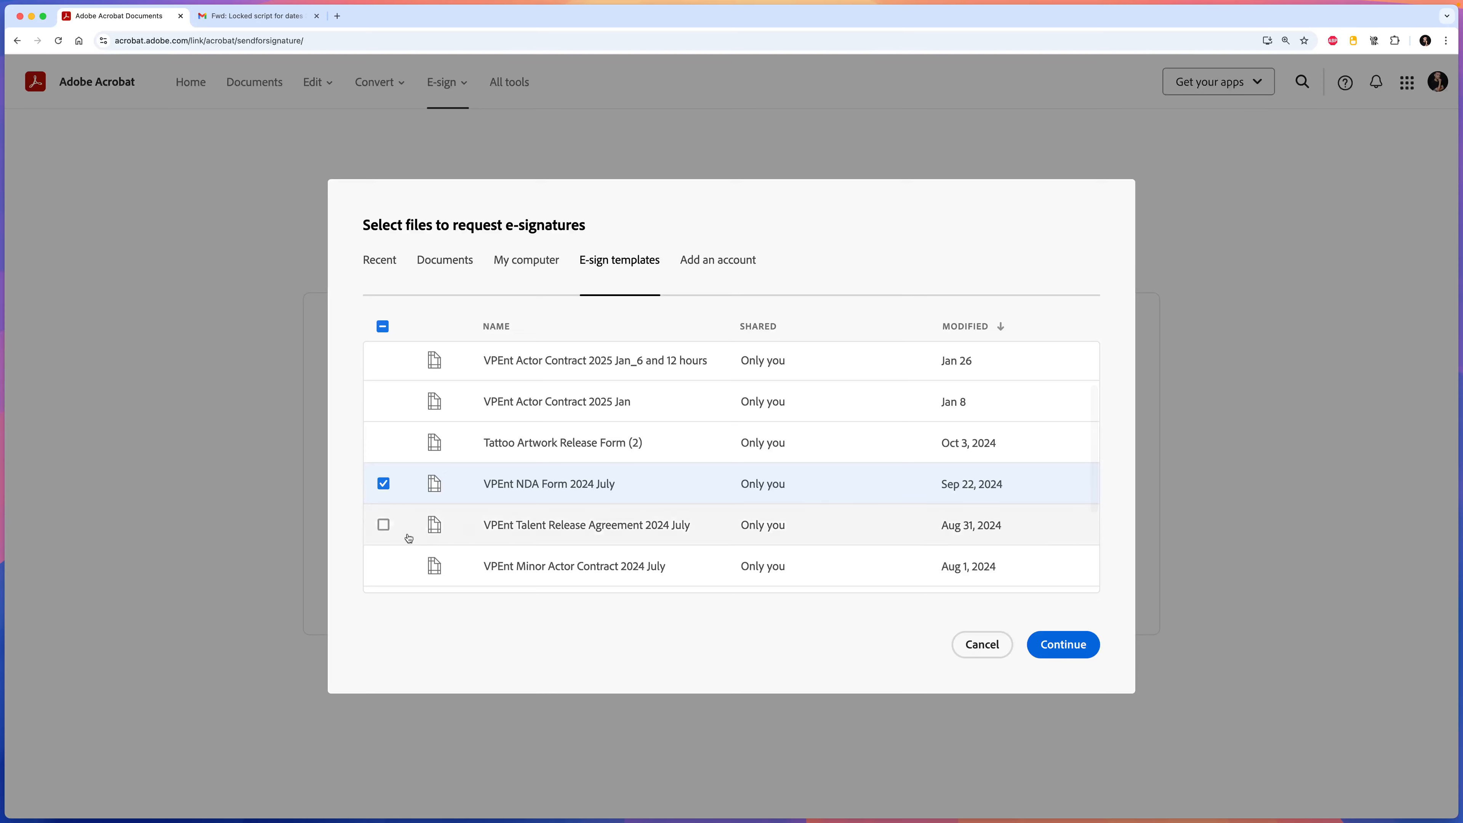
left_click(384, 523)
scroll(530, 512, "down", 1)
scroll(531, 511, "down", 5)
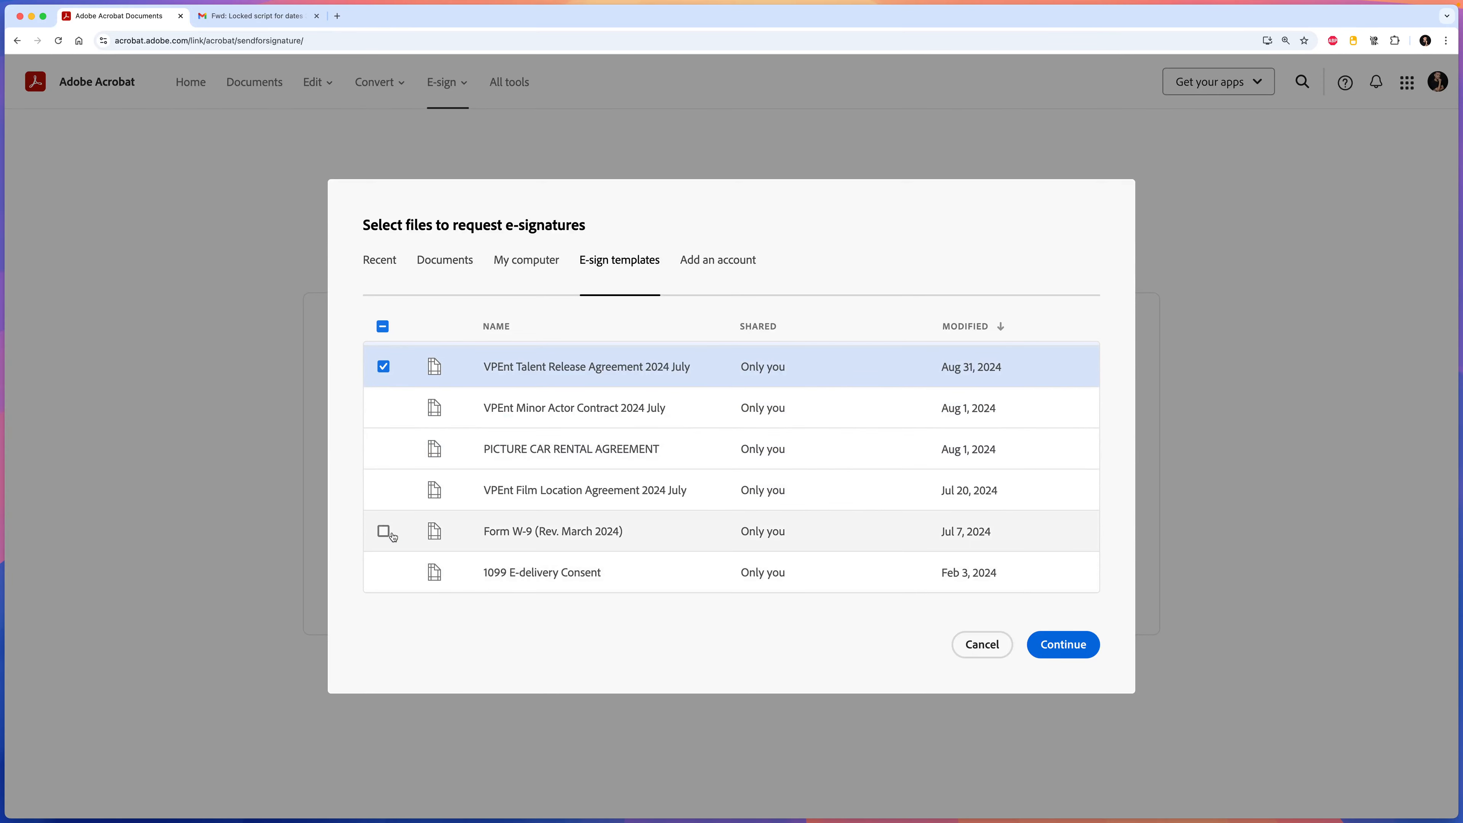
left_click(384, 530)
left_click(383, 572)
left_click(1064, 644)
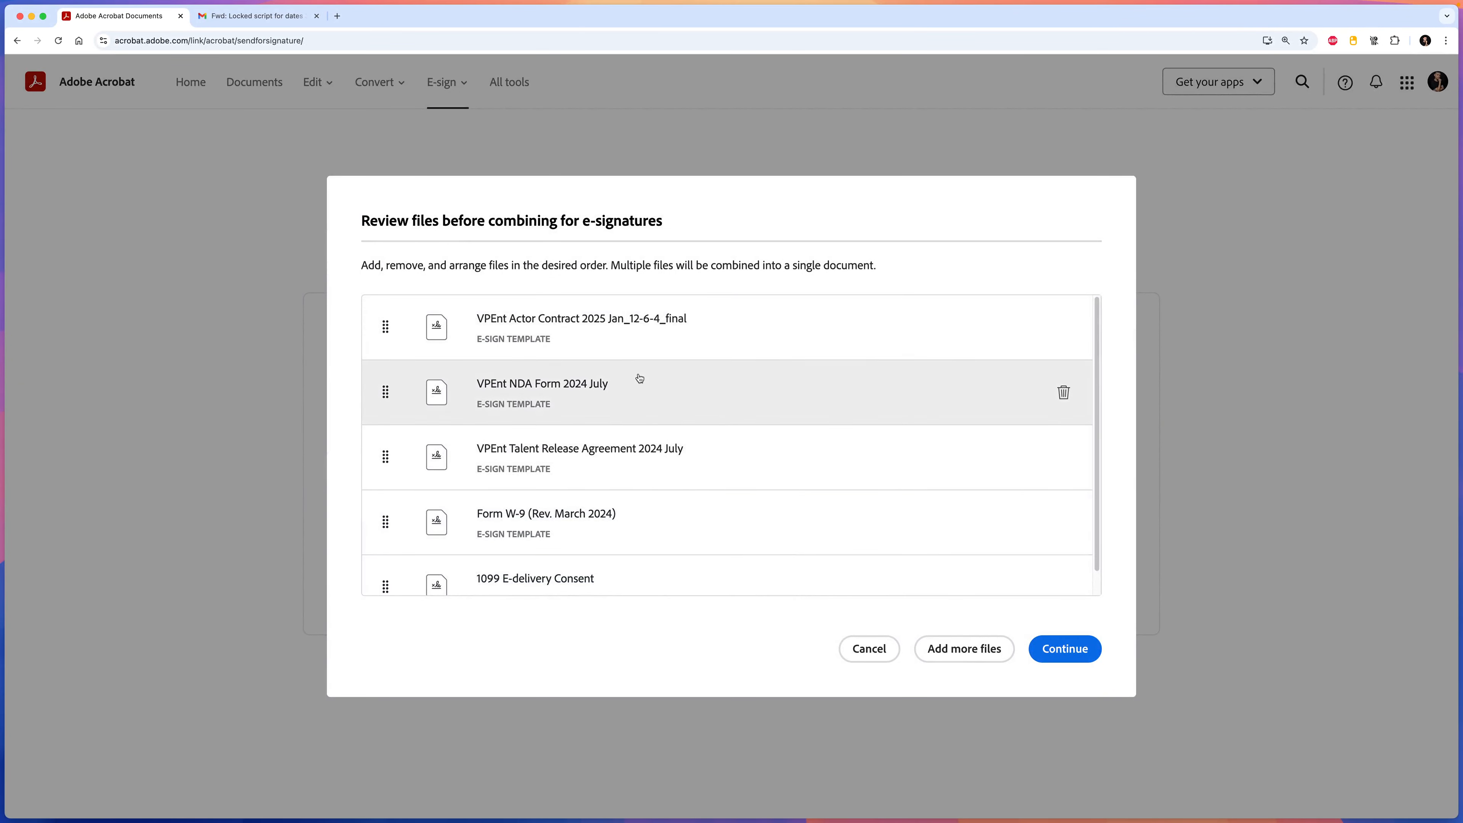
Move the NDA below the Talent Release Agreement and combine the five files.
left_click_drag(643, 405, 653, 473)
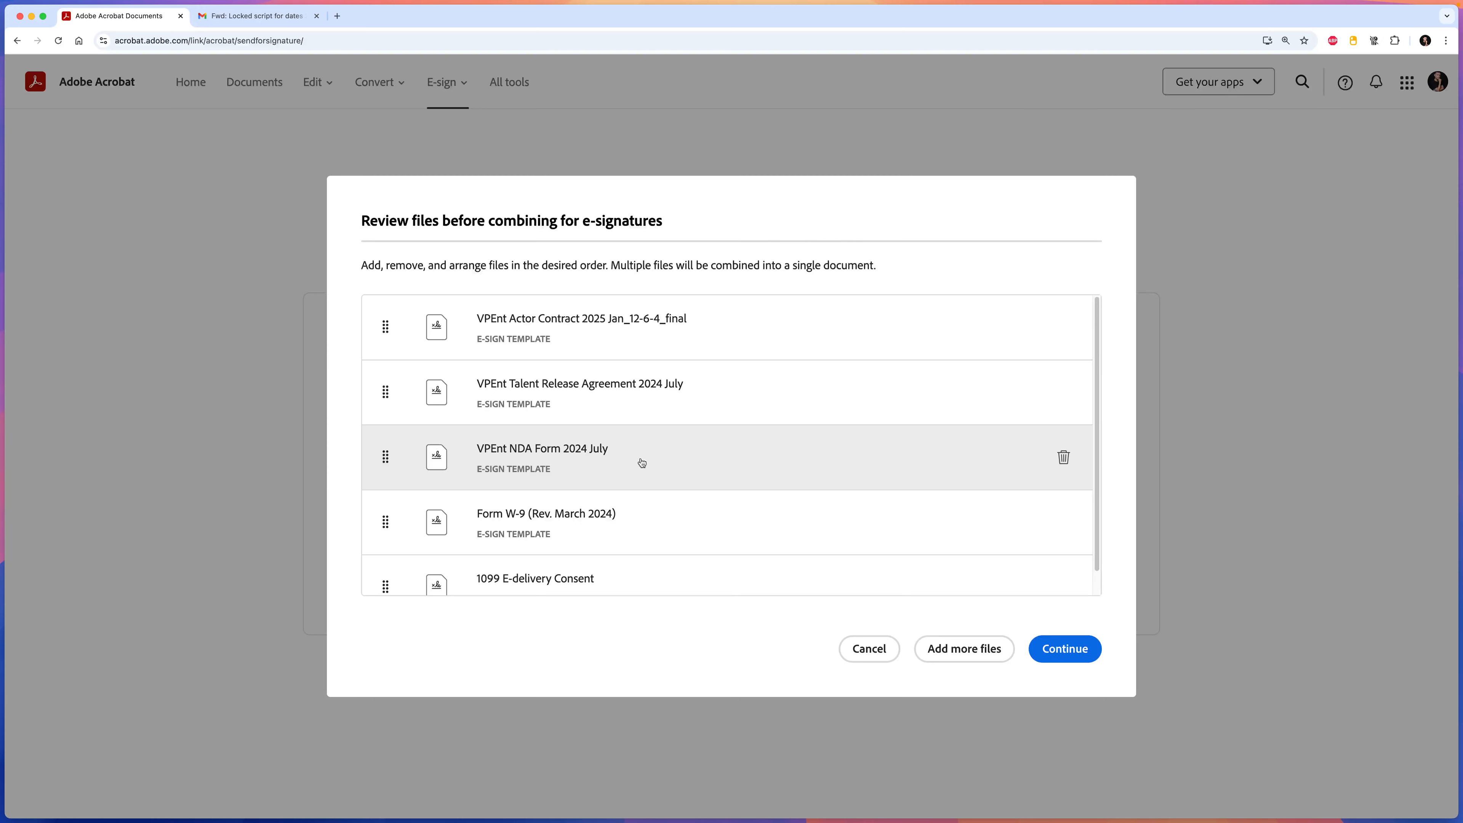
scroll(620, 503, "down", 1)
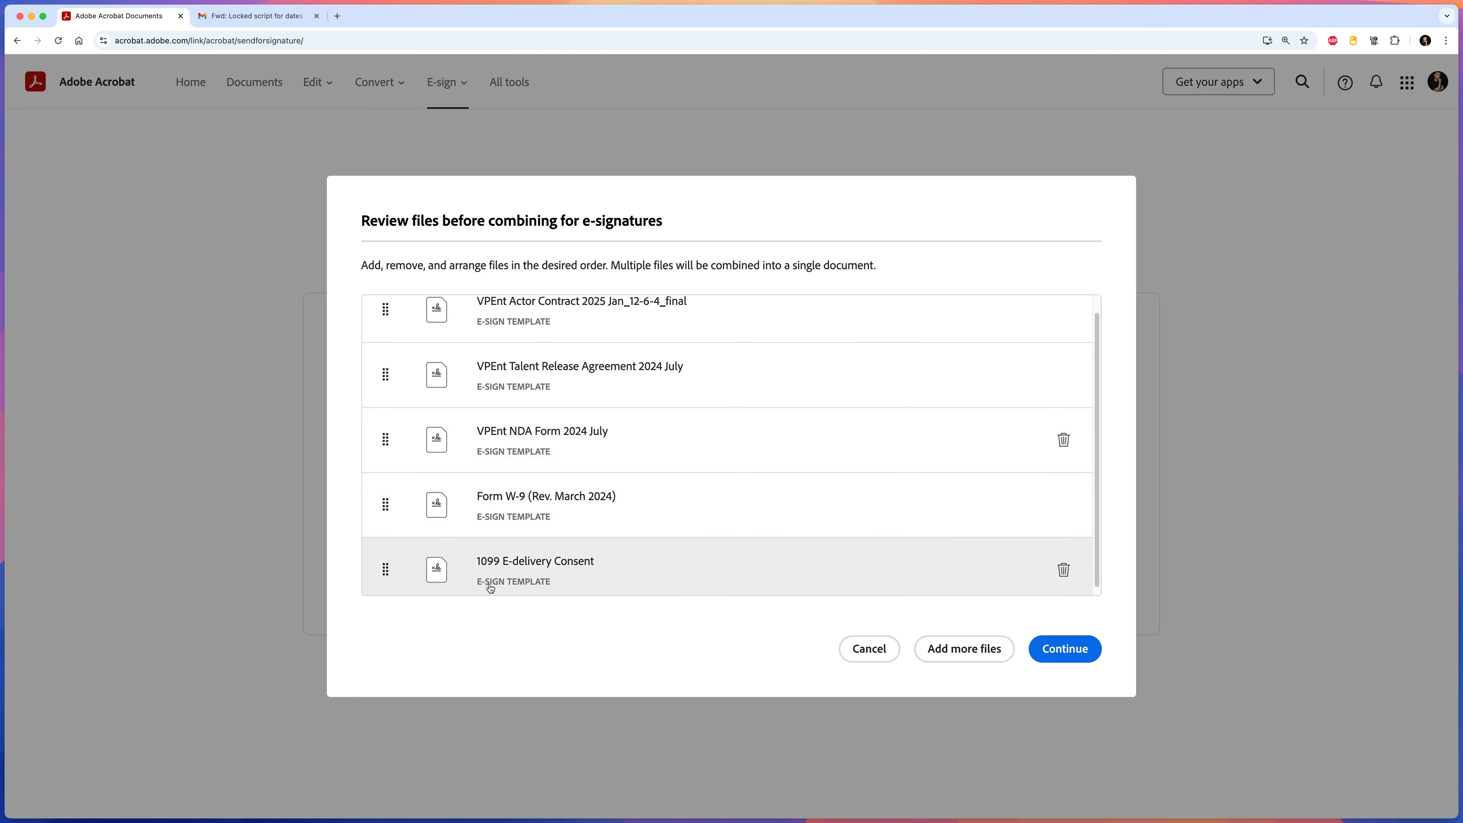
scroll(549, 568, "down", 1)
left_click(1065, 648)
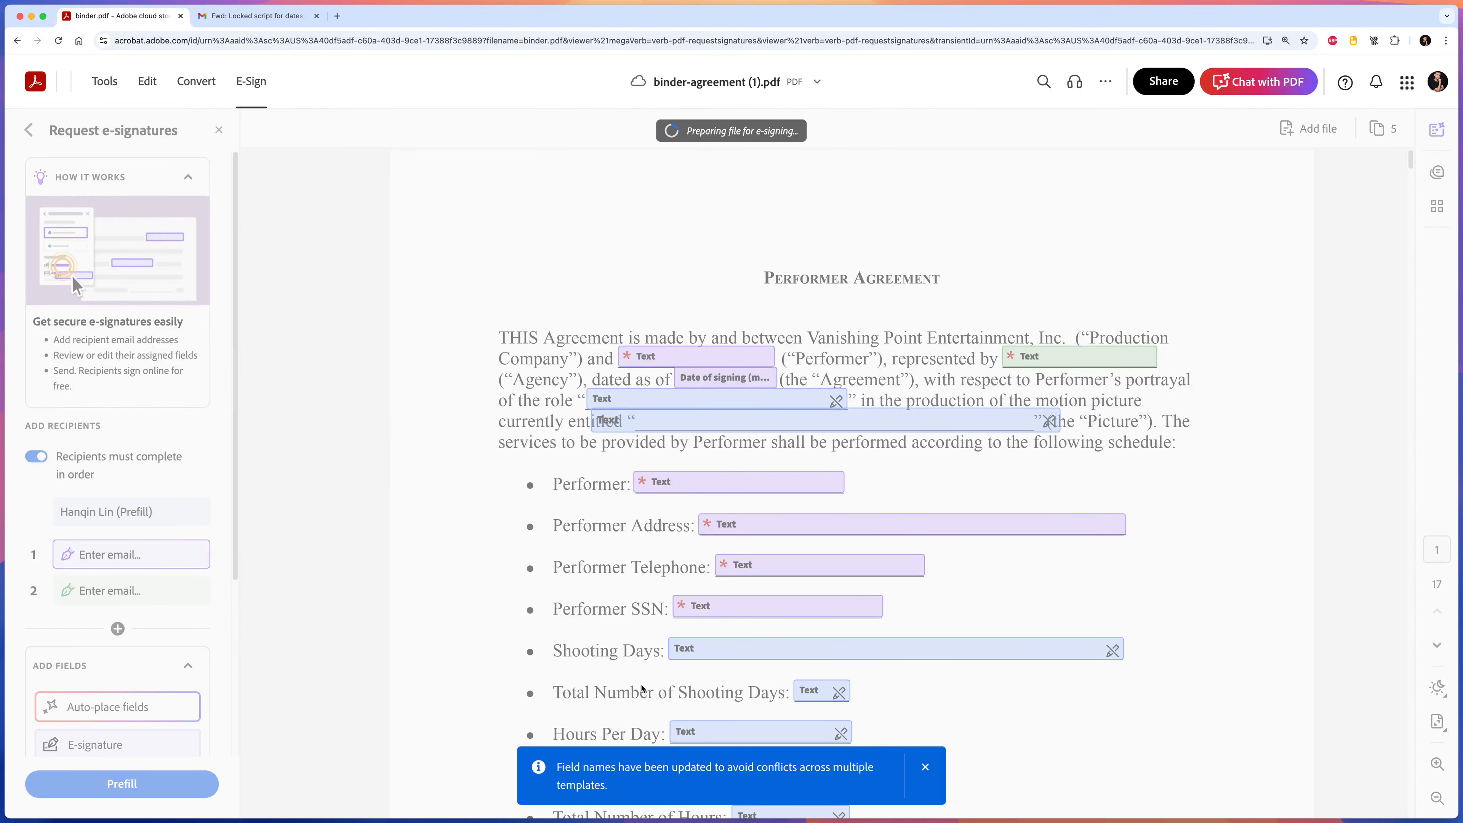
Dismiss the field-names notice and open the role text field's detailed settings.
left_click(926, 767)
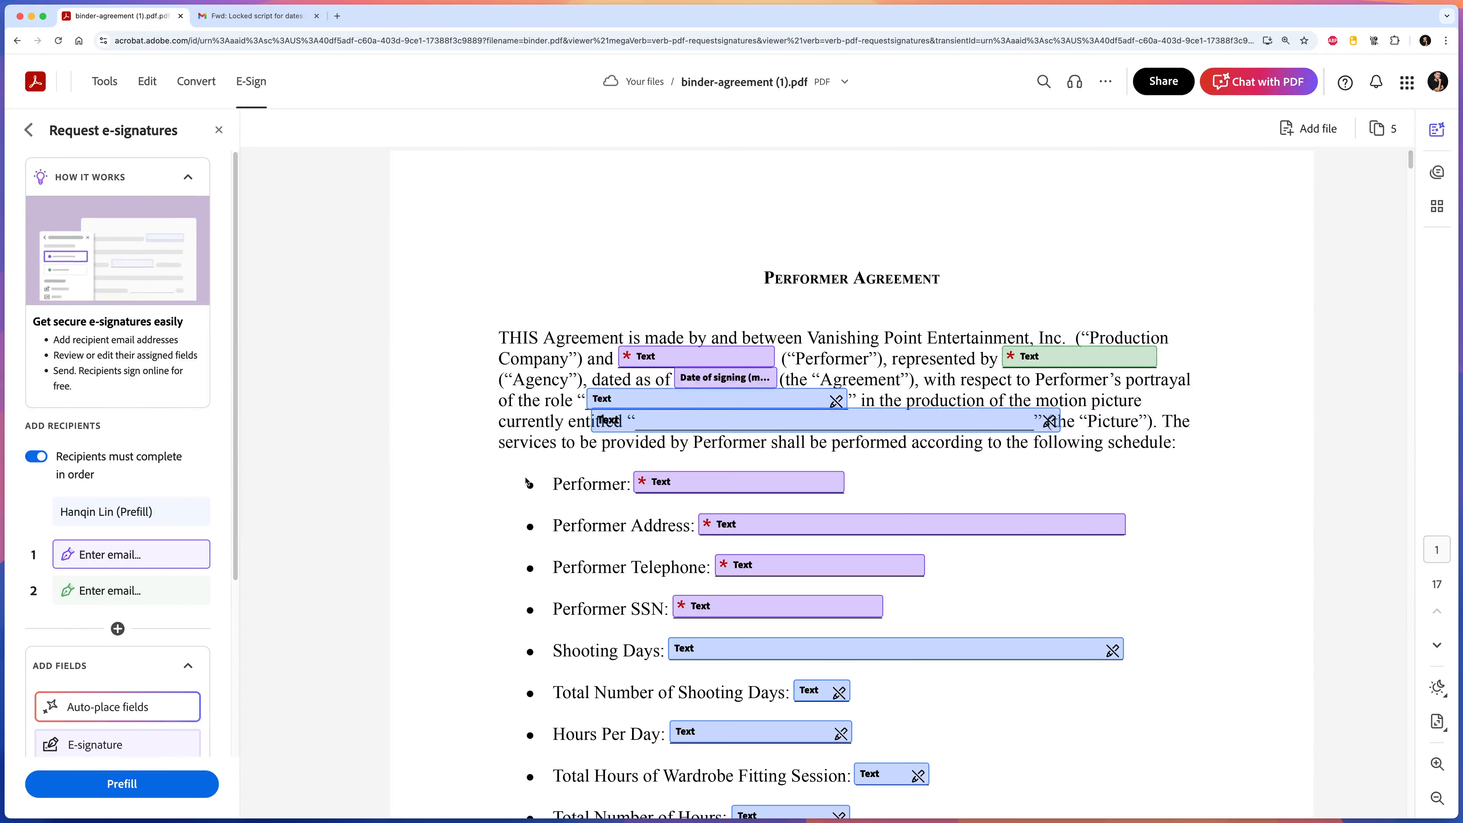
left_click(705, 364)
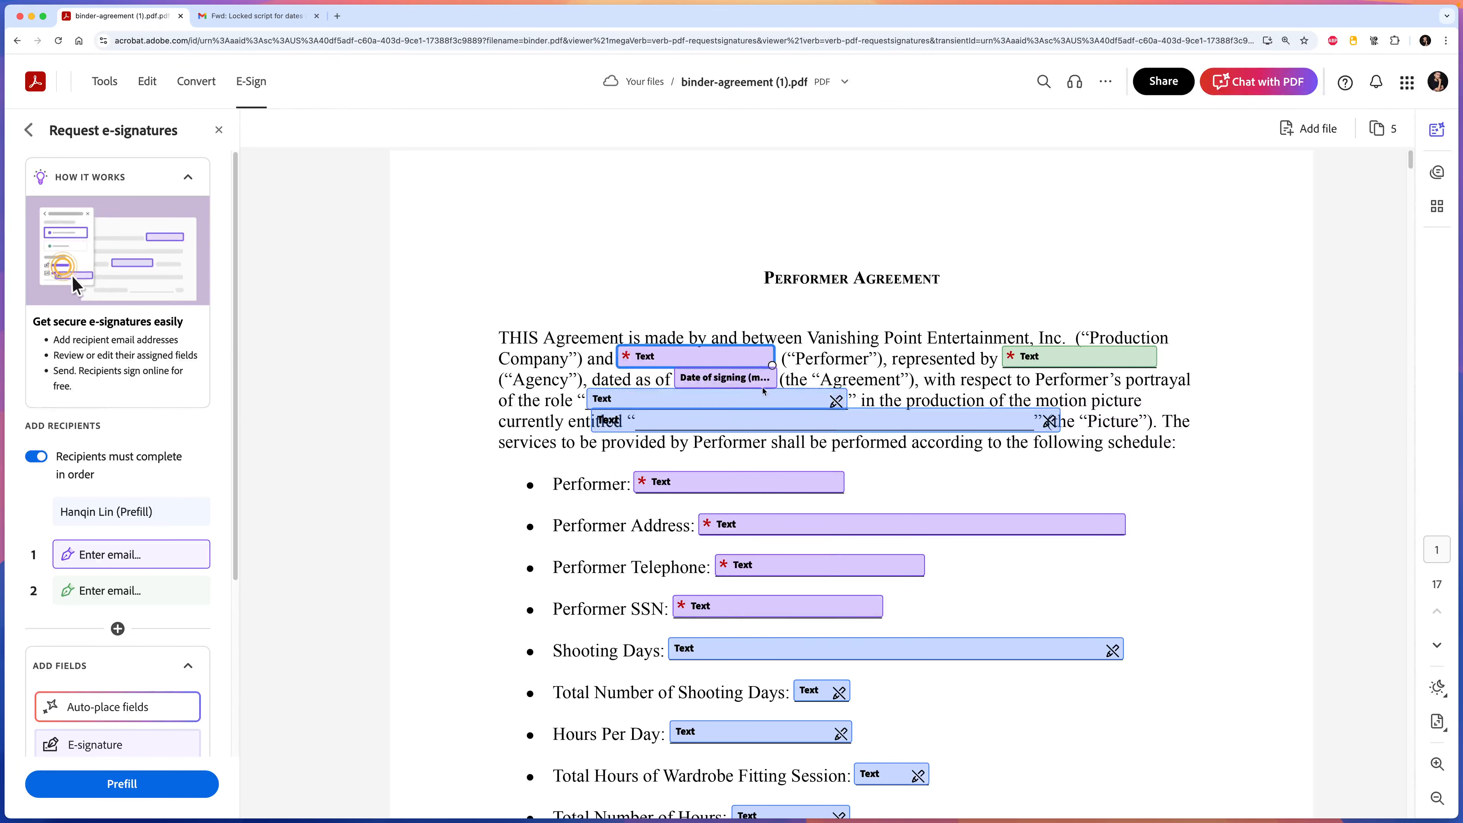
left_click(619, 401)
left_click(623, 398)
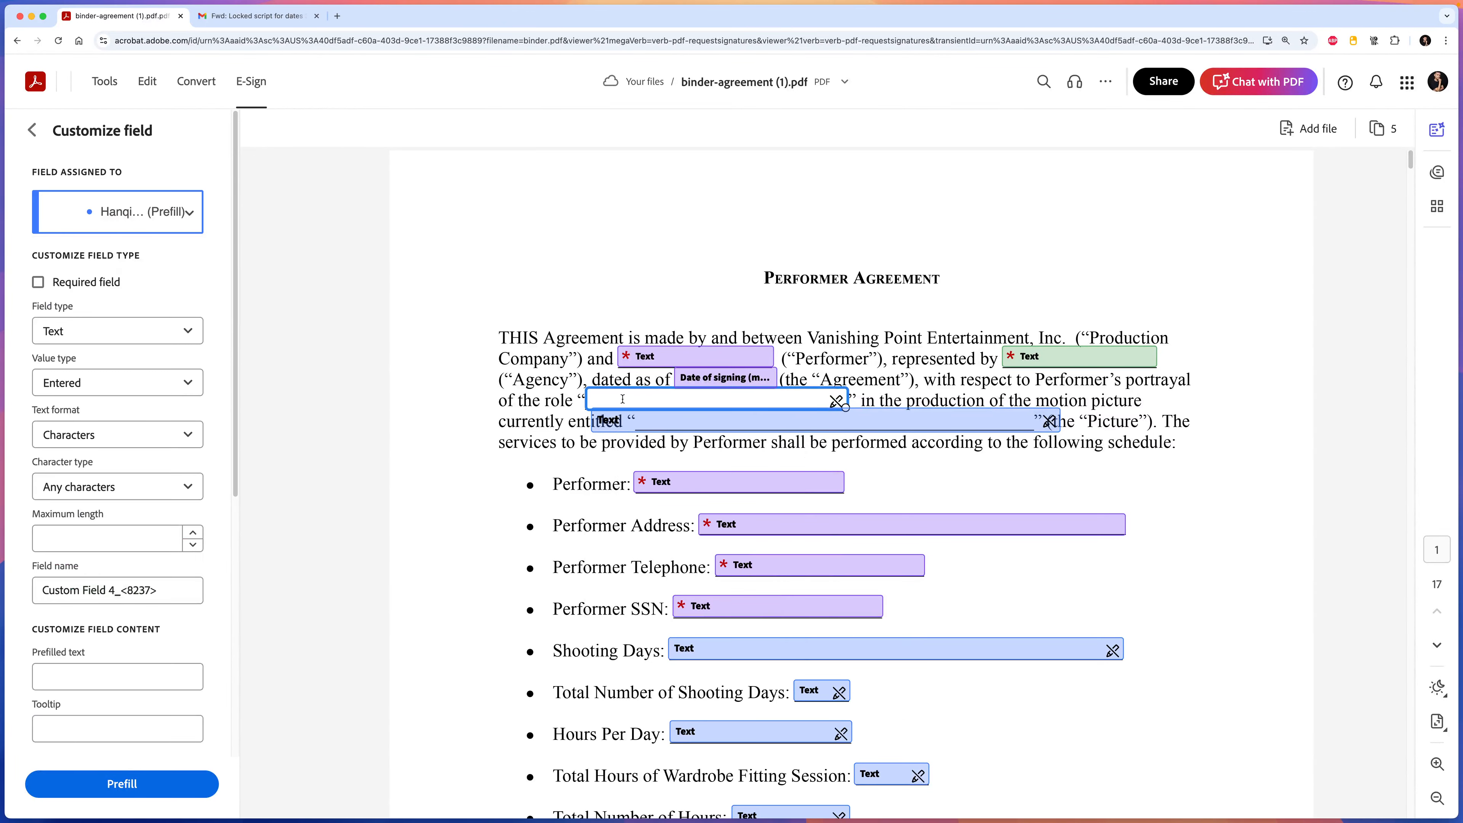
Shift the picture-title text field right and narrow it to end before 'Picture'.
left_click(516, 473)
left_click(681, 425)
left_click_drag(677, 425, 723, 428)
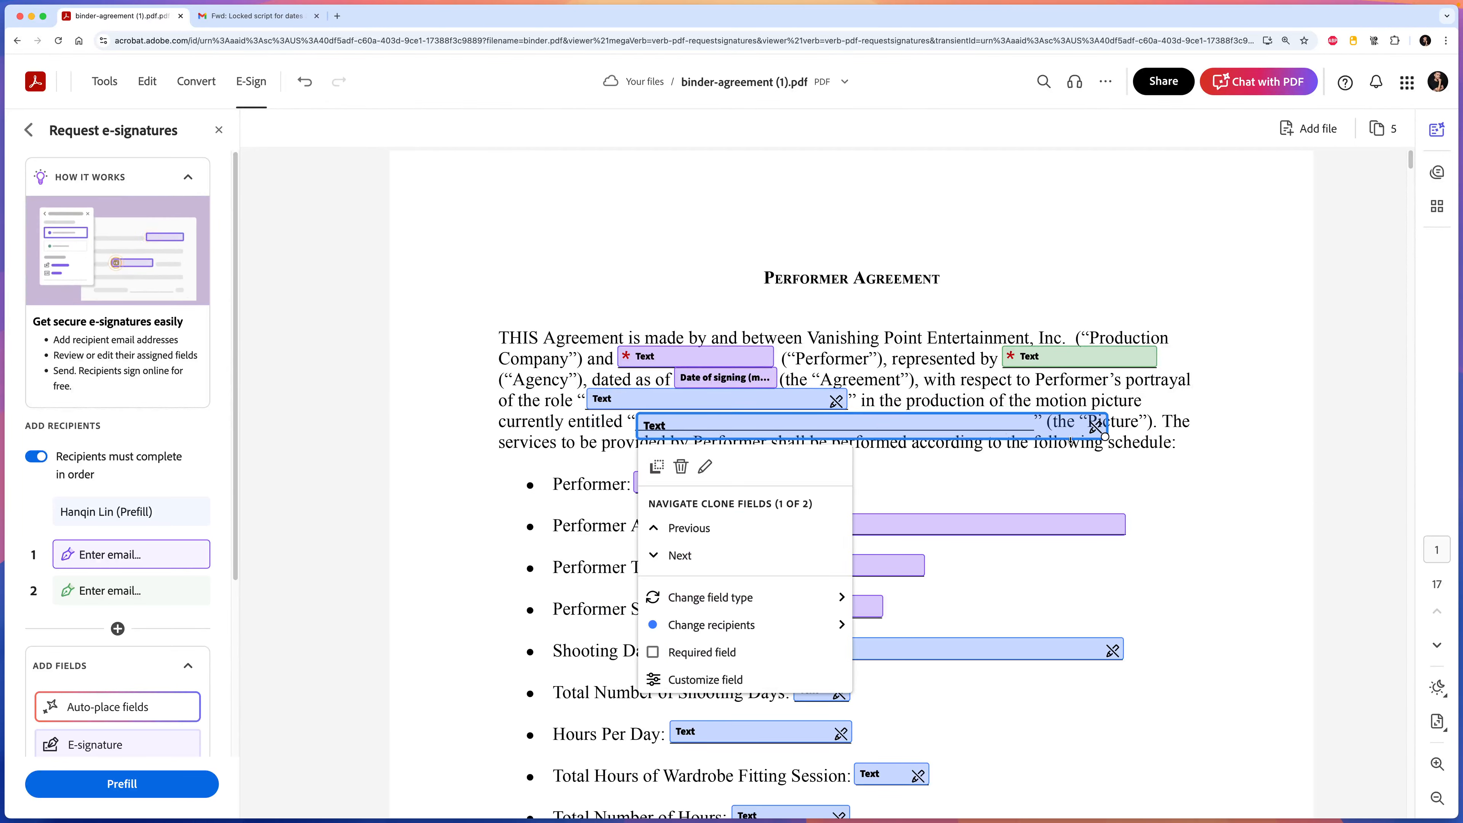
left_click_drag(1101, 433, 1035, 429)
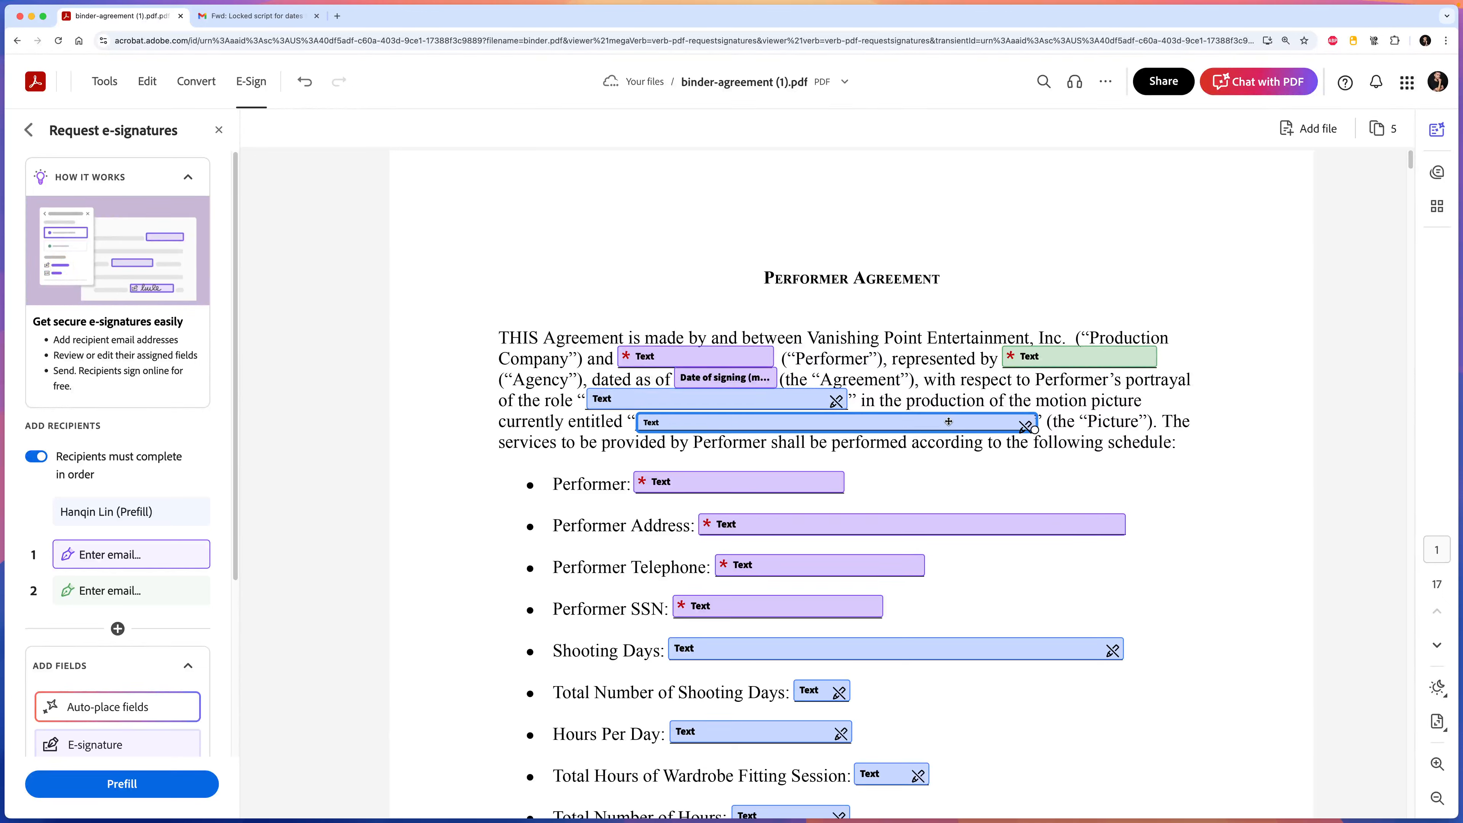
left_click_drag(949, 422, 951, 420)
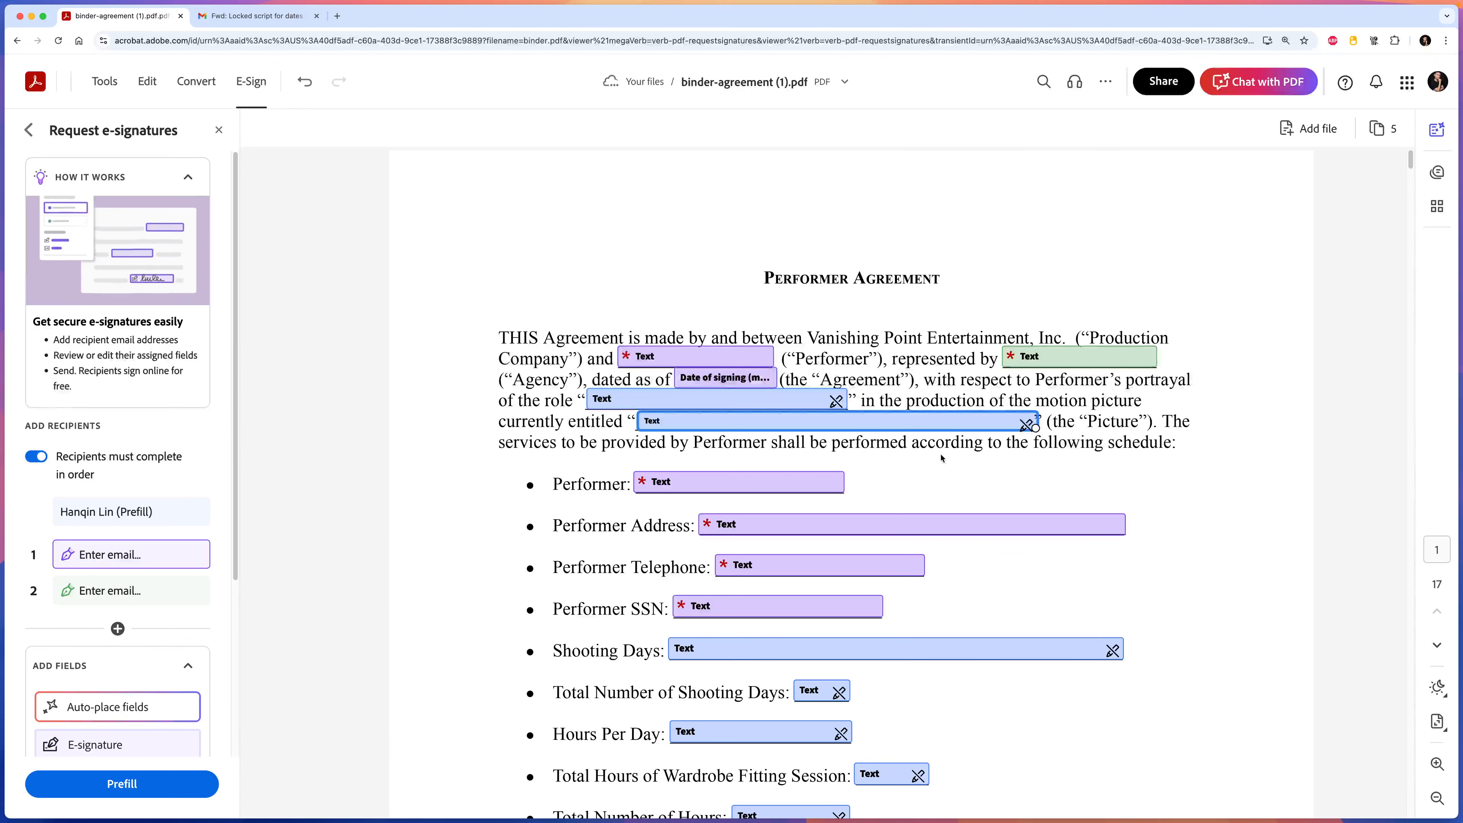
Scroll down and inspect the Shooting Days field's settings.
scroll(920, 460, "down", 1)
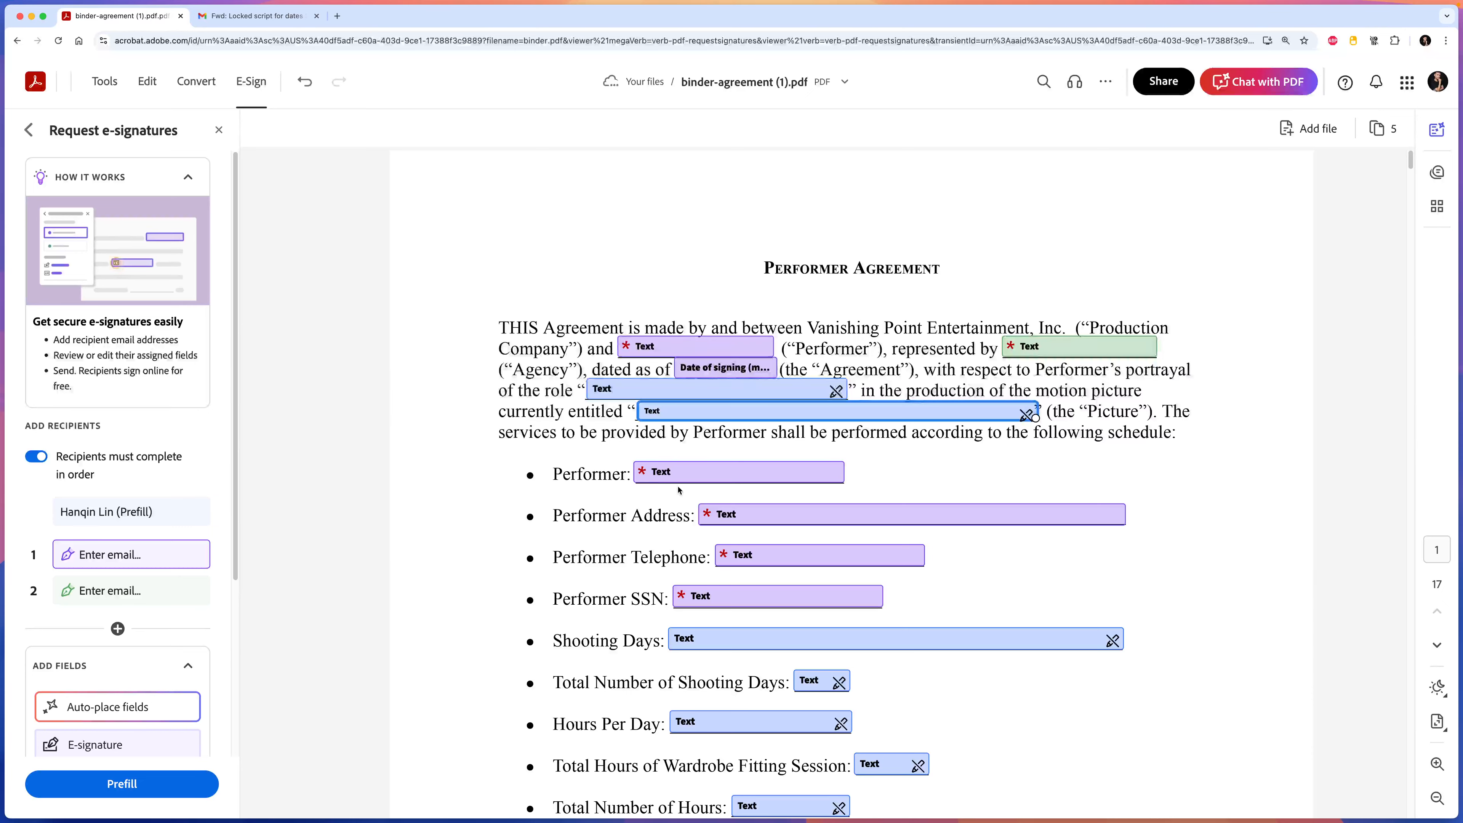
scroll(721, 541, "down", 2)
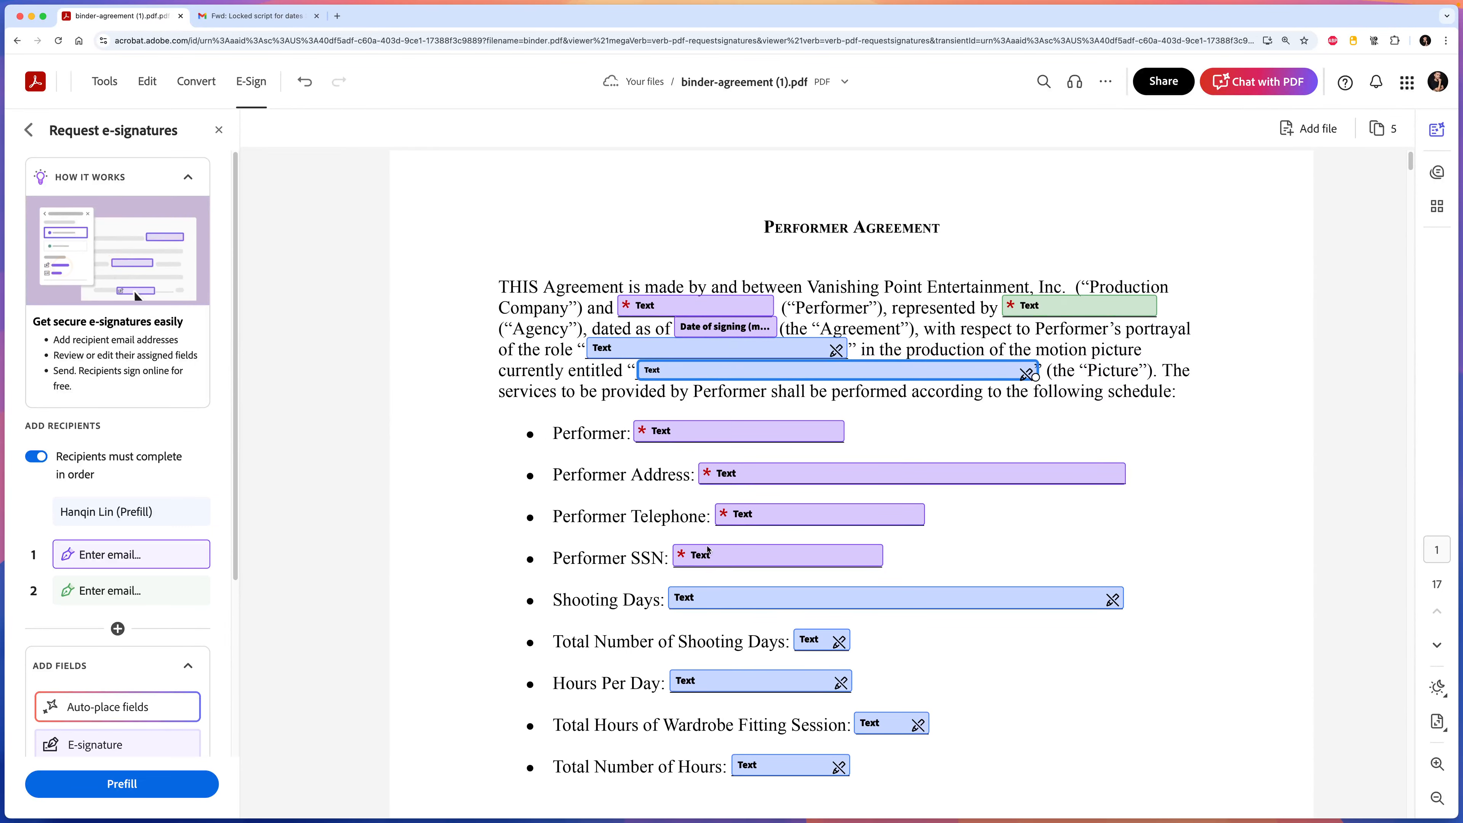
scroll(712, 536, "down", 6)
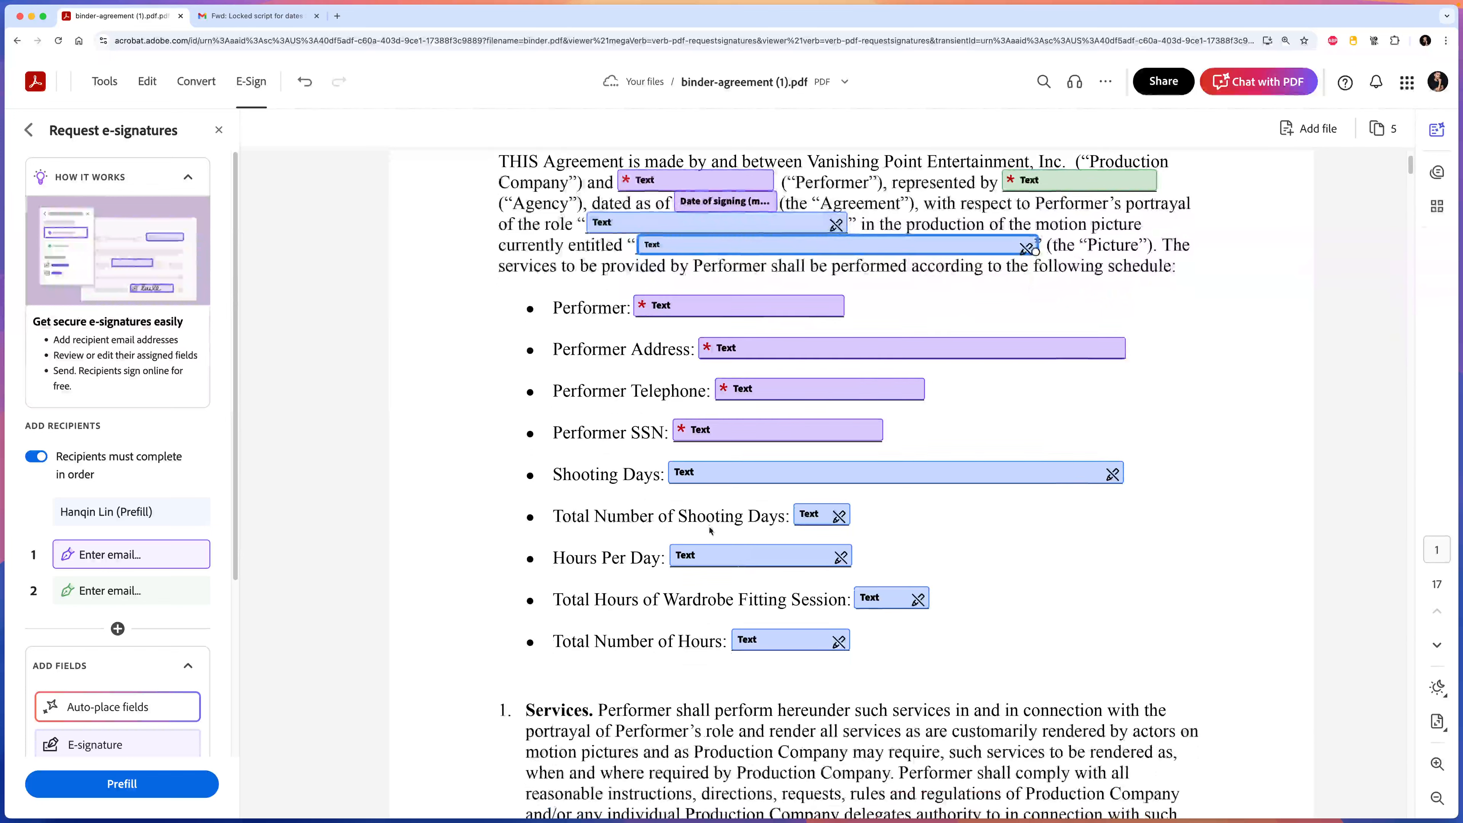
left_click(699, 474)
left_click(859, 516)
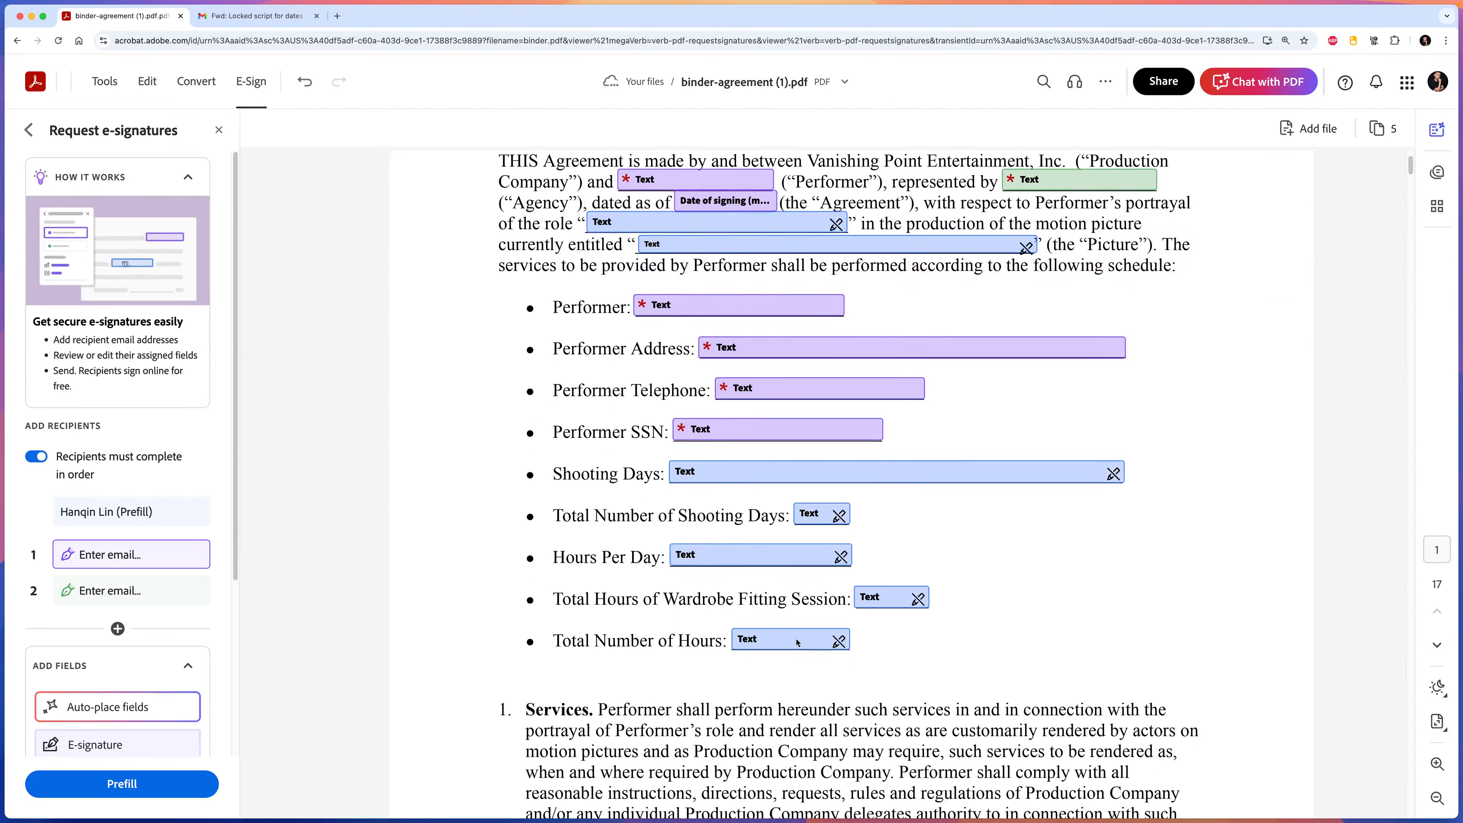
scroll(834, 614, "down", 15)
scroll(788, 563, "down", 4)
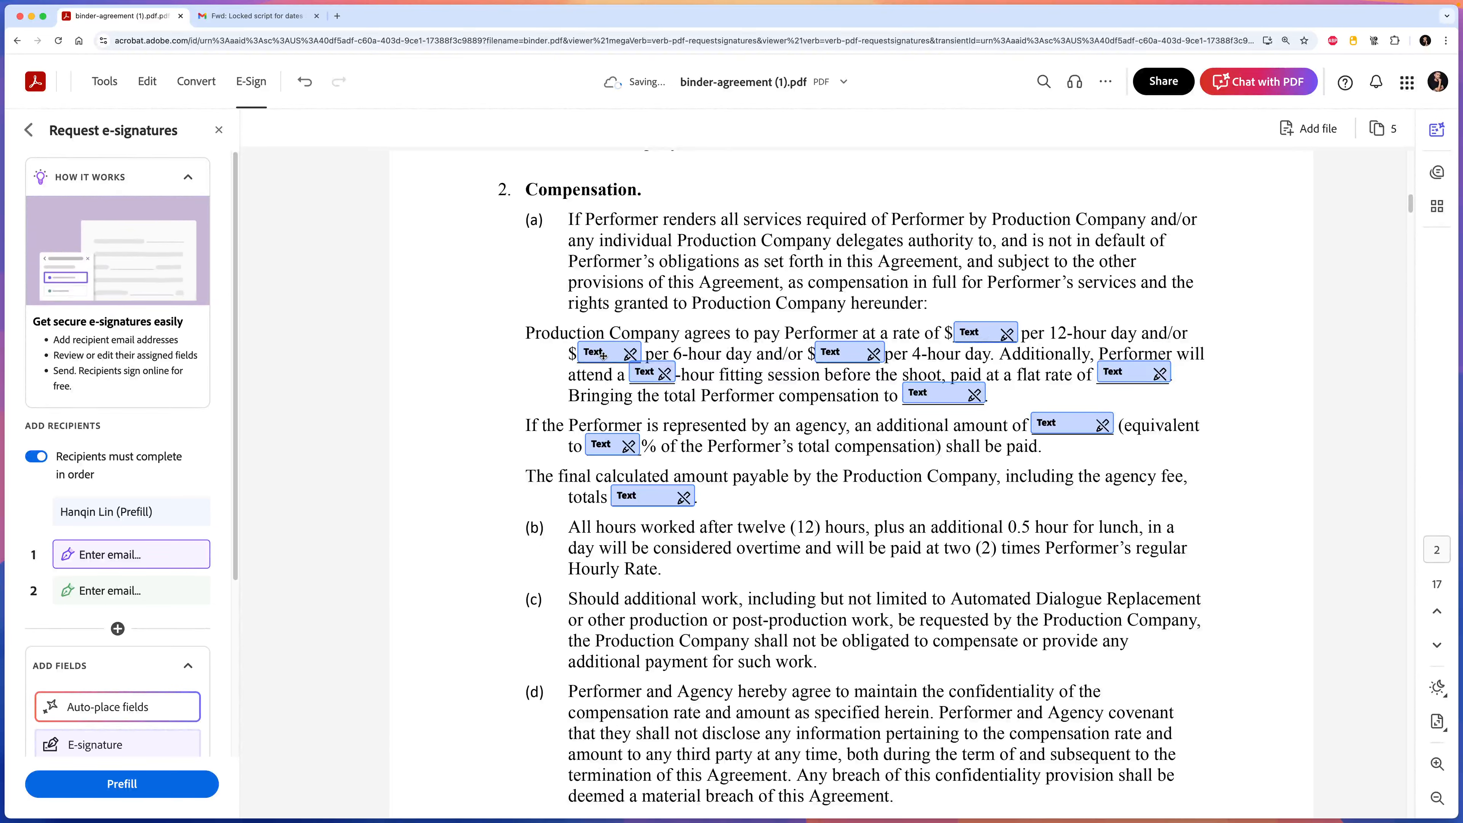
Check the per 12-hour day, per 6-hour day and fitting session hours fields.
left_click(601, 354)
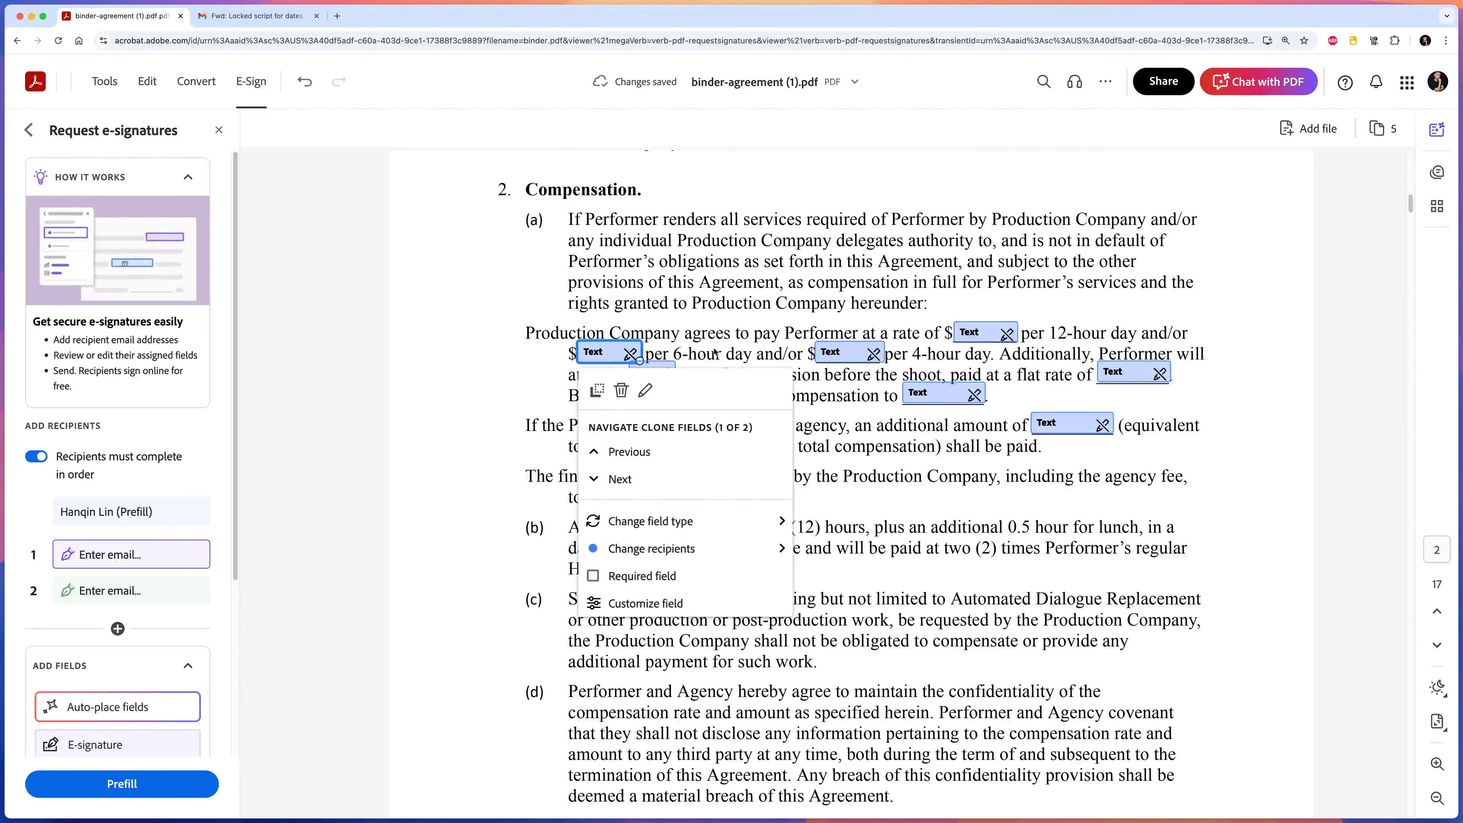
left_click(799, 356)
left_click(837, 353)
left_click(945, 357)
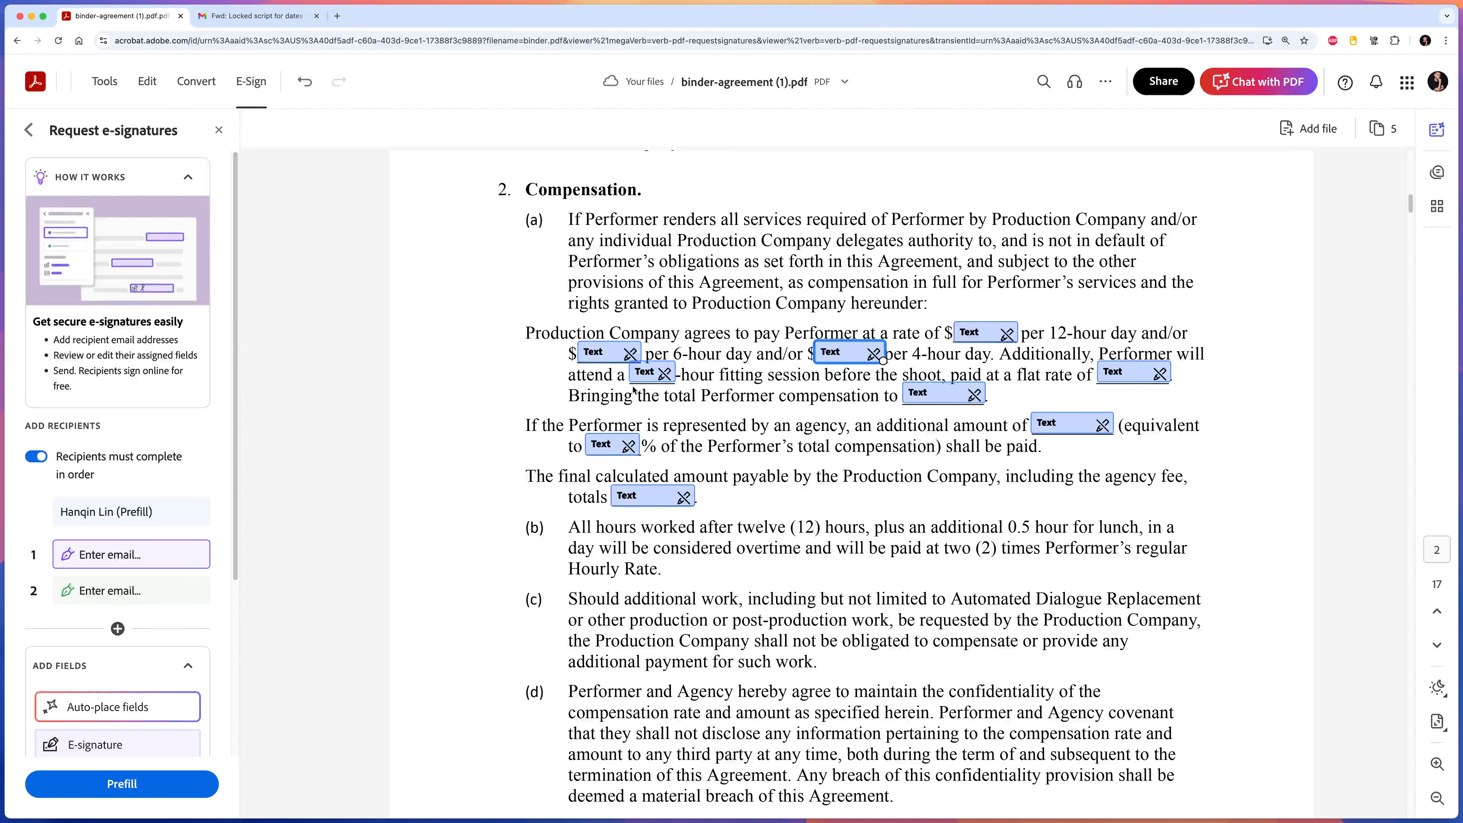
left_click(645, 373)
left_click(829, 382)
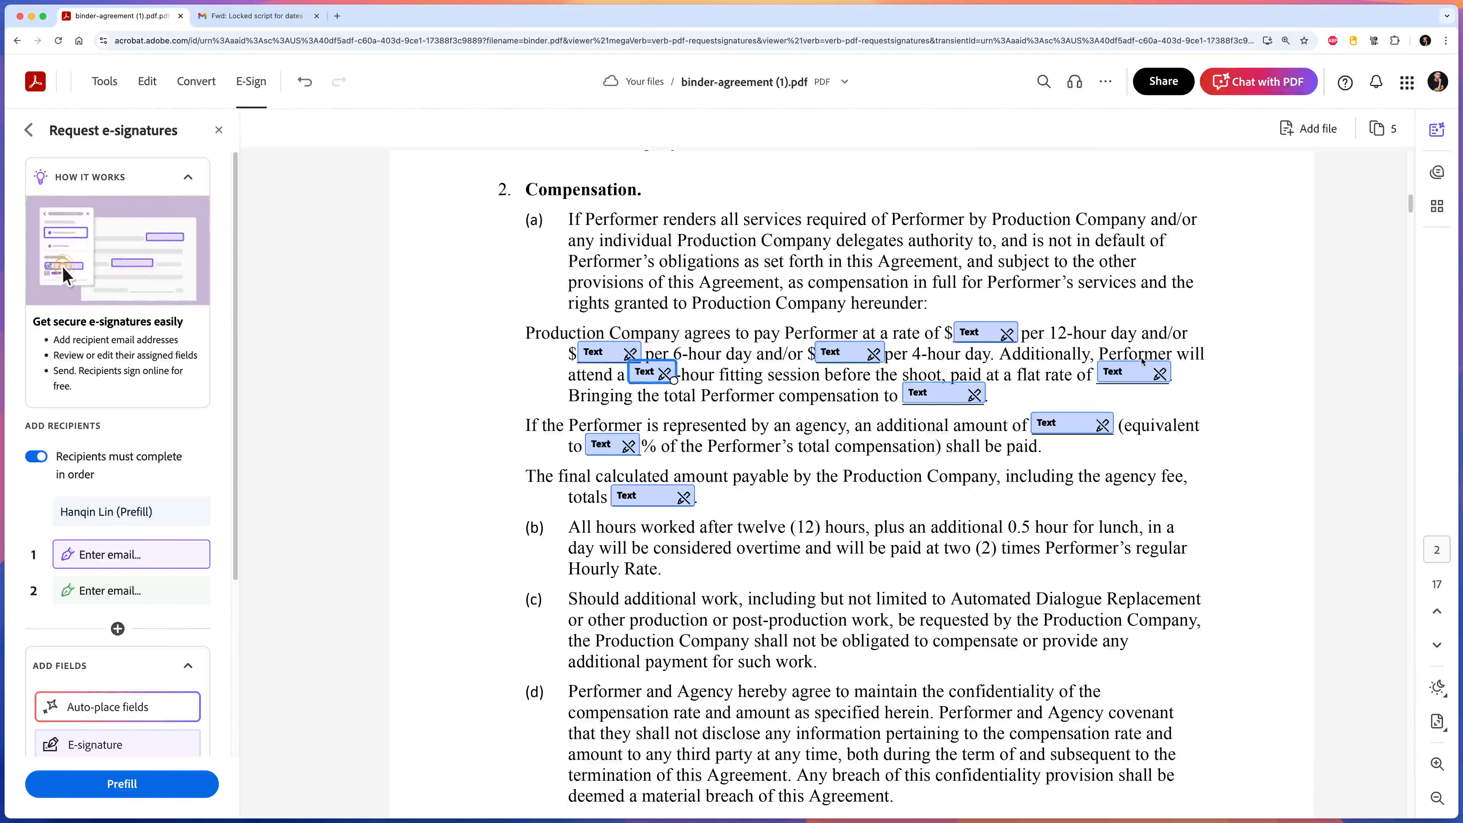
Check the flat rate, total compensation, agency amount, percentage and final totals fields, then reach the signature page.
left_click(1130, 372)
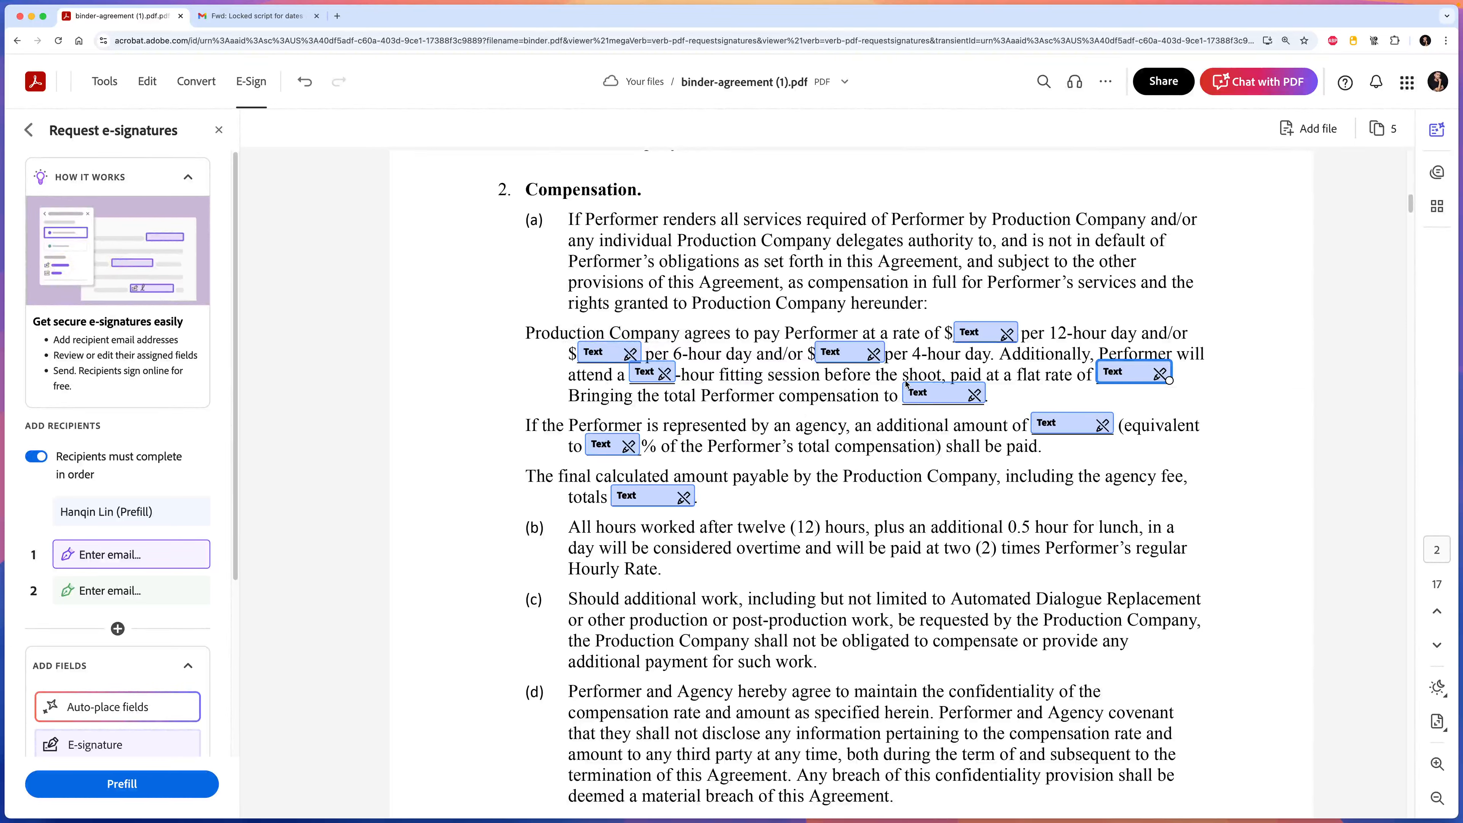
left_click(920, 397)
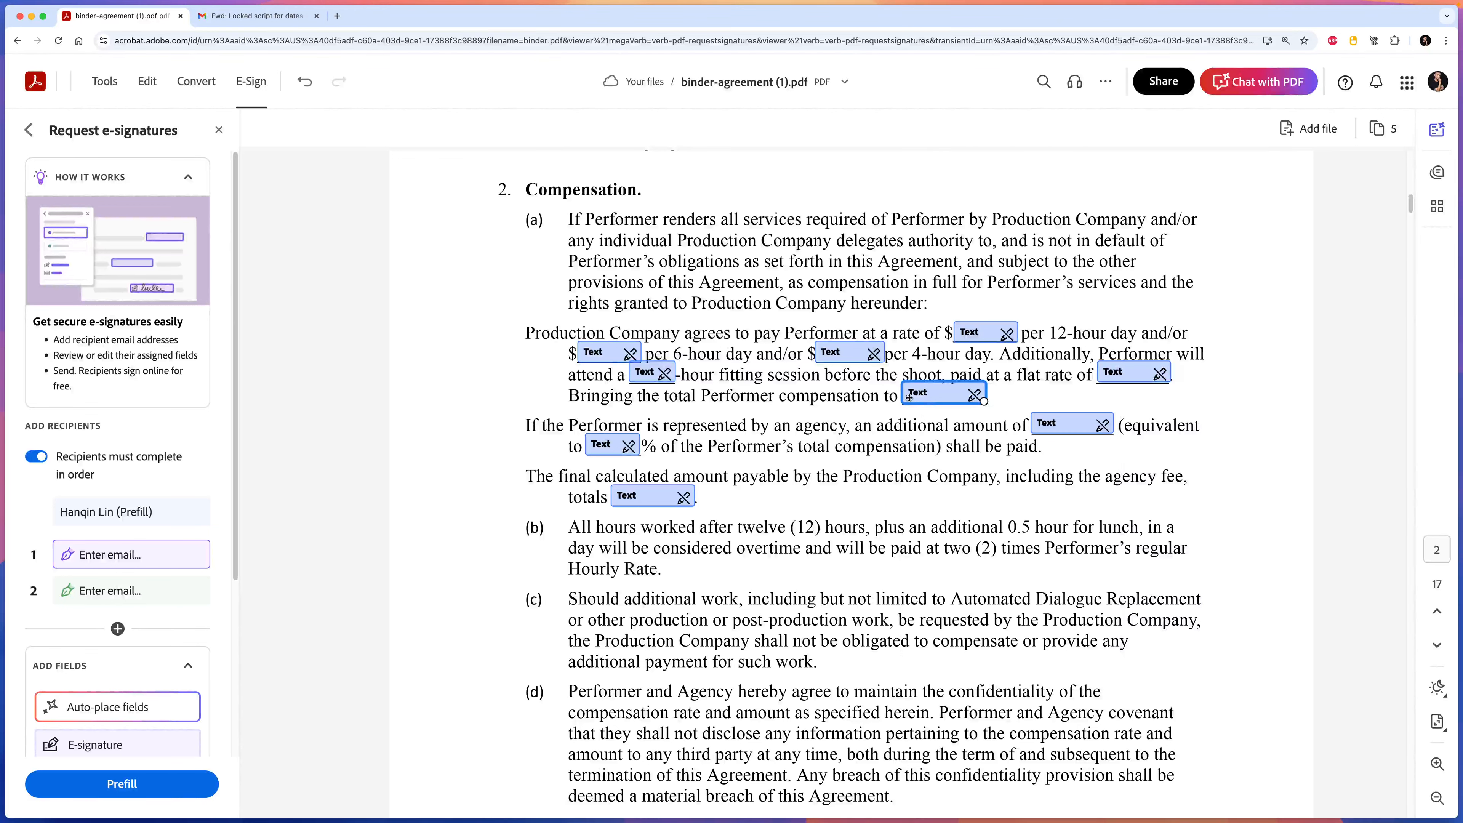
left_click(1060, 426)
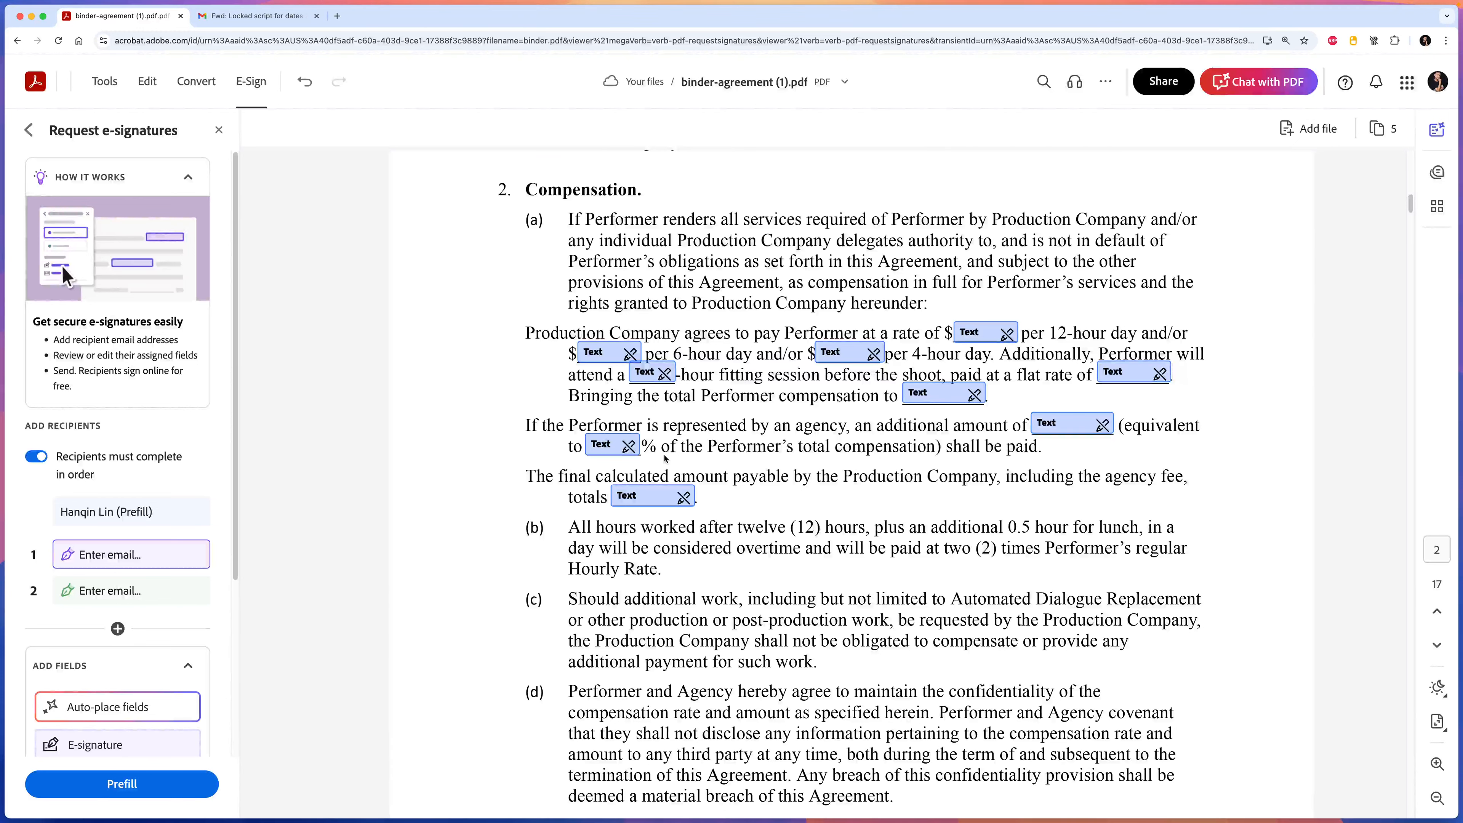
left_click(615, 447)
left_click(651, 496)
scroll(843, 488, "down", 20)
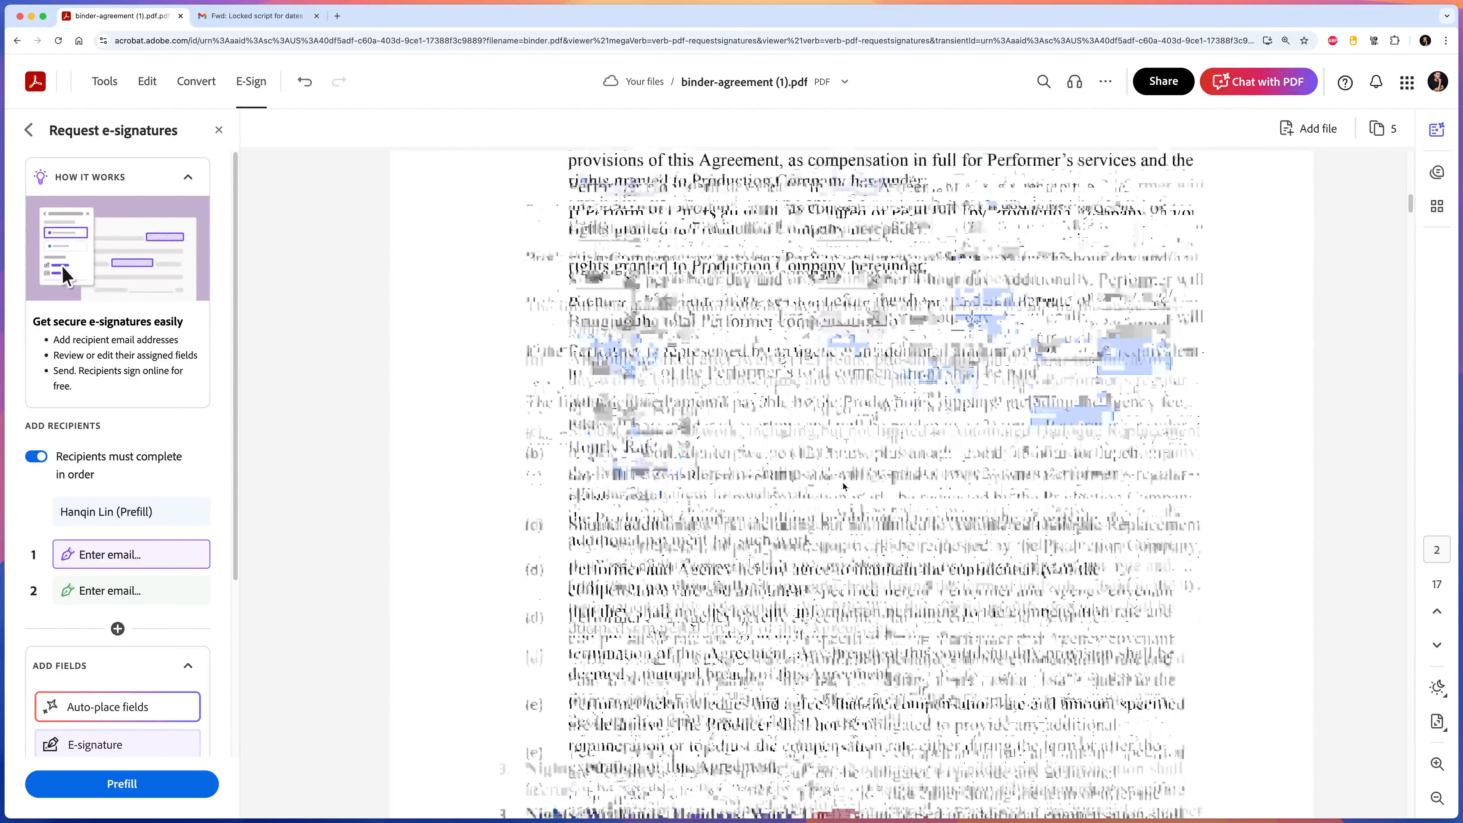
scroll(842, 488, "down", 20)
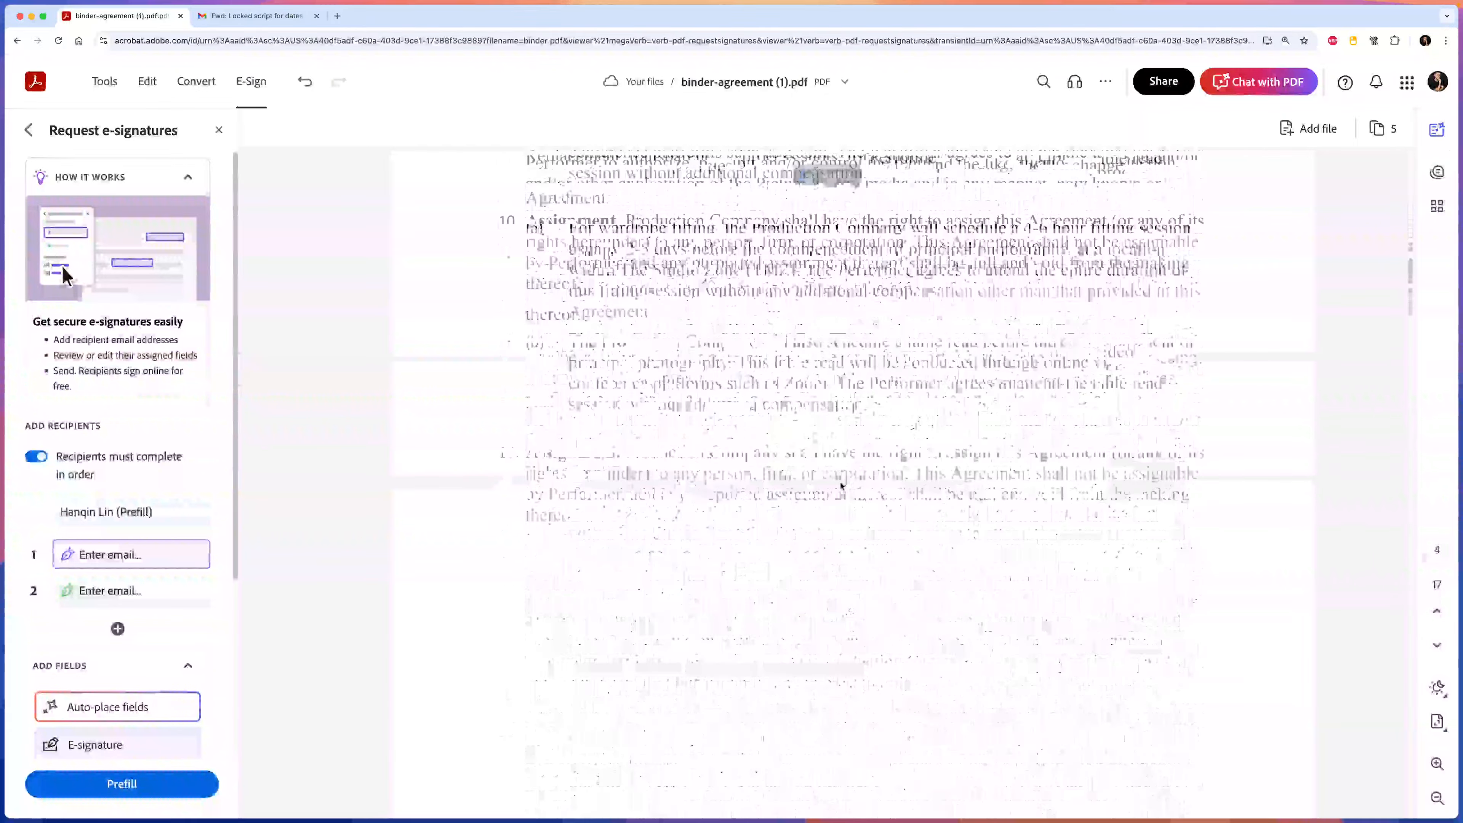
scroll(840, 485, "down", 20)
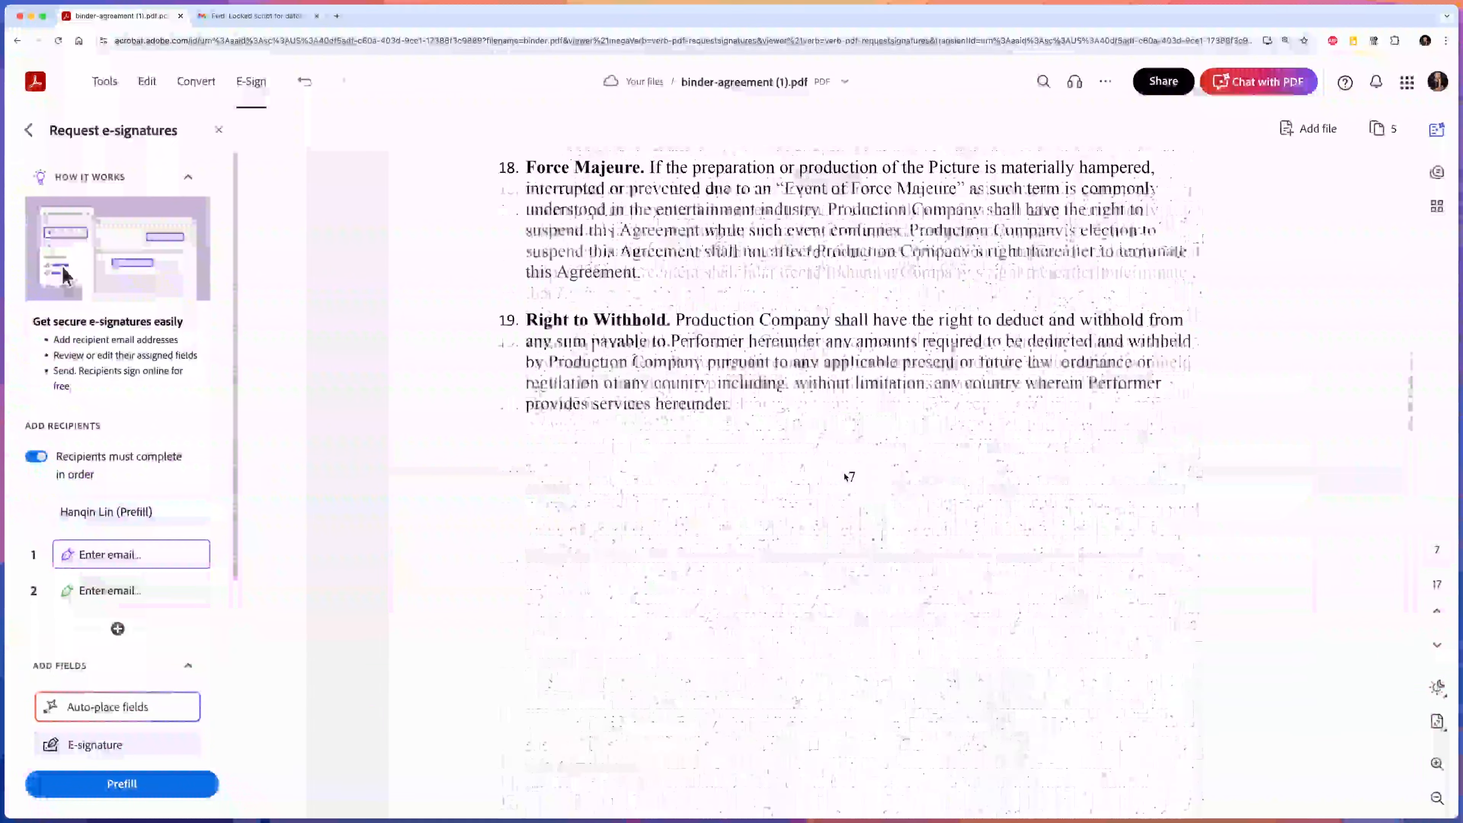
scroll(836, 475, "down", 20)
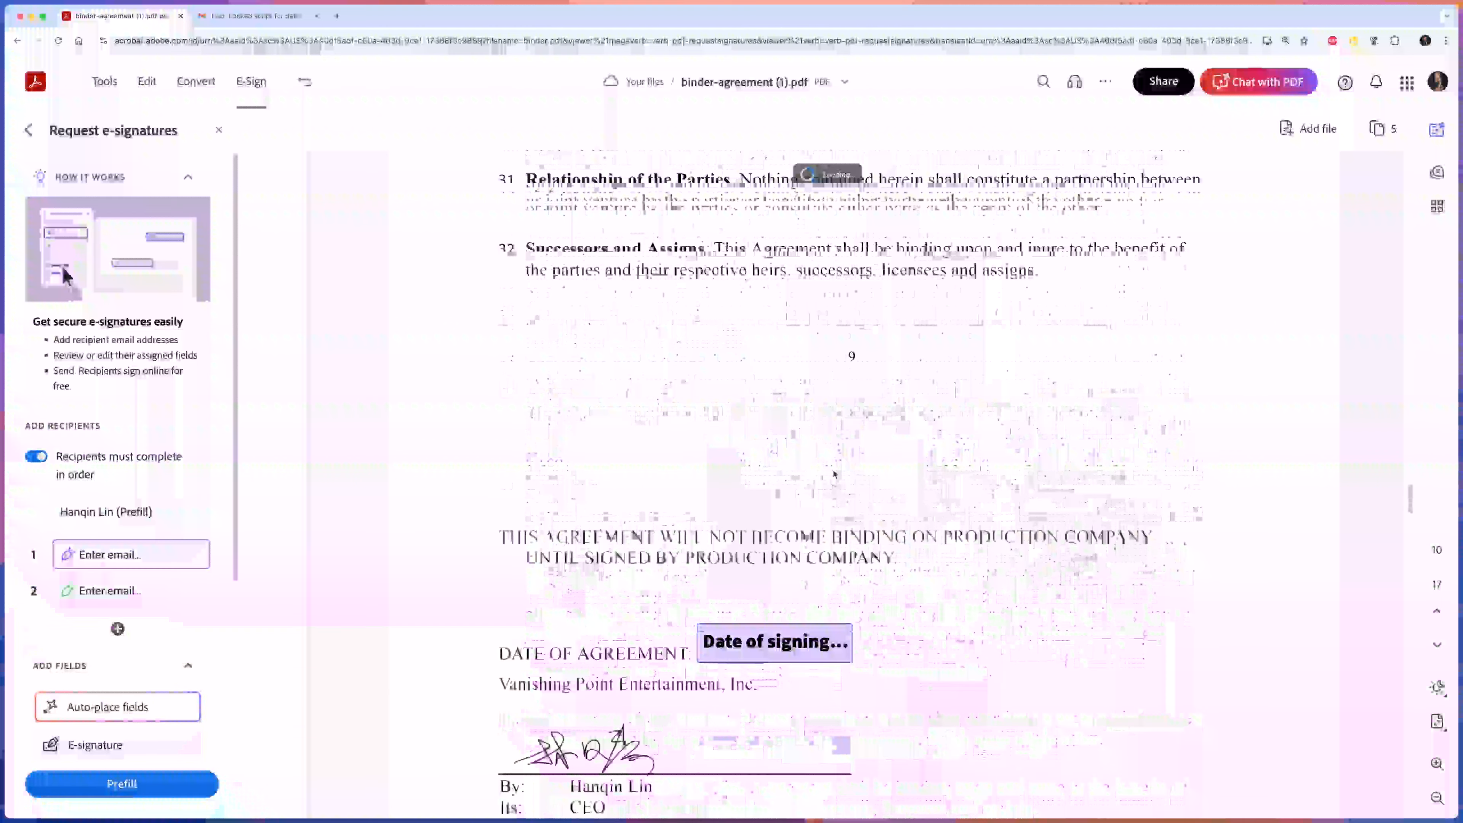
Delete recipient 2 with its Agency signature fields, leaving a single signer.
scroll(566, 564, "down", 1)
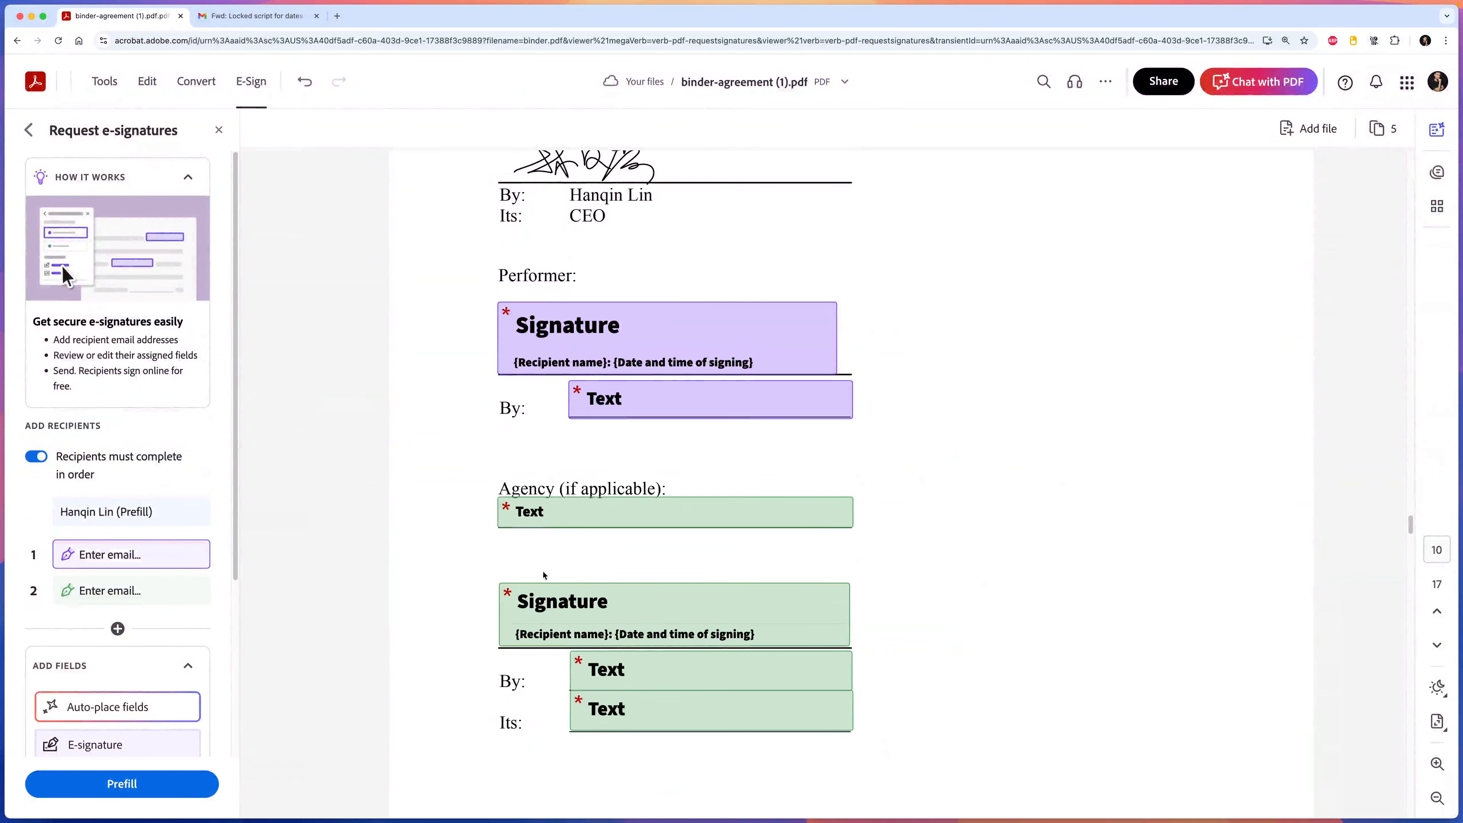
scroll(851, 574, "down", 8)
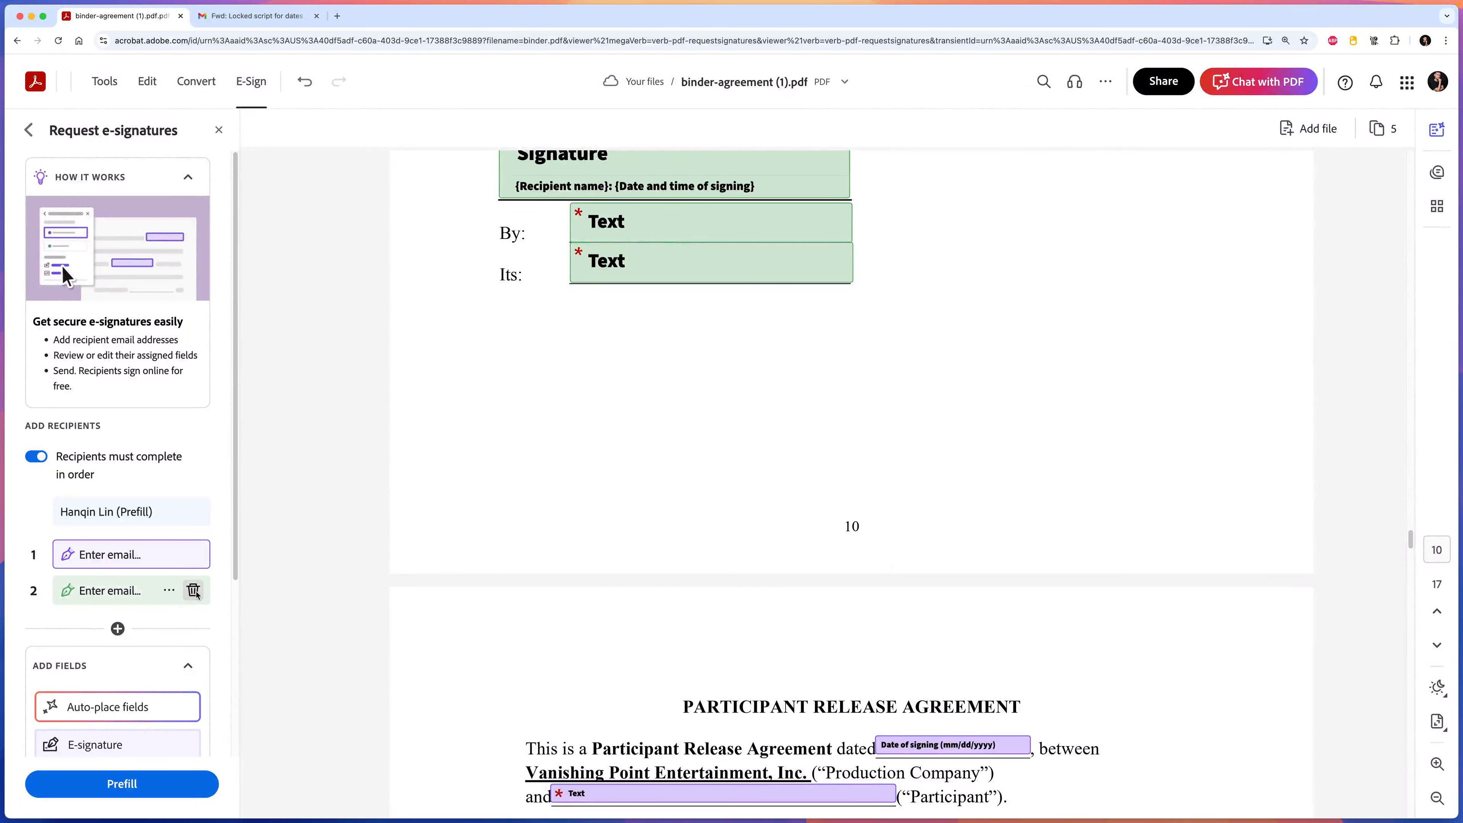
left_click(194, 590)
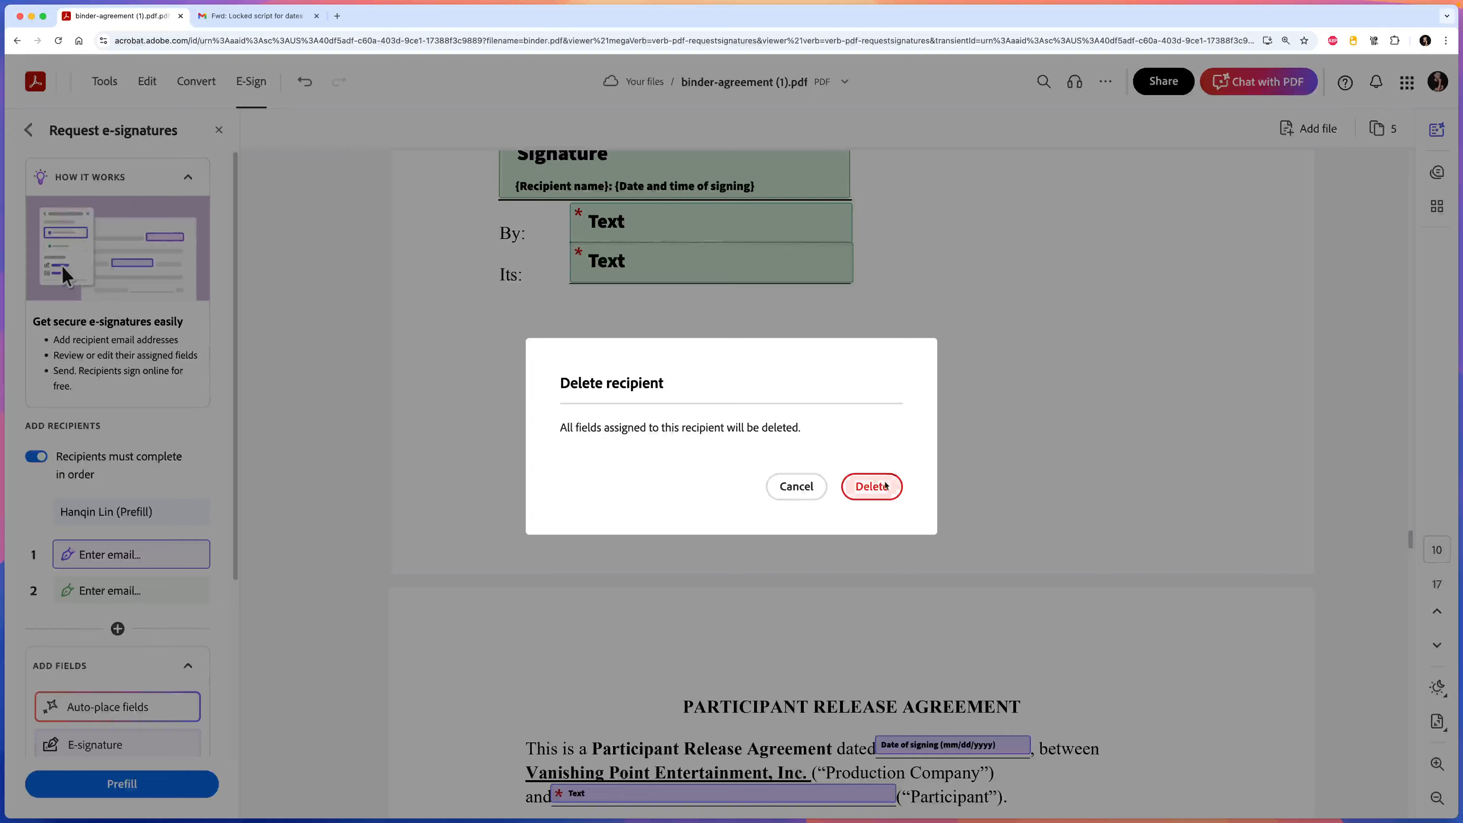
left_click(868, 484)
scroll(649, 443, "up", 8)
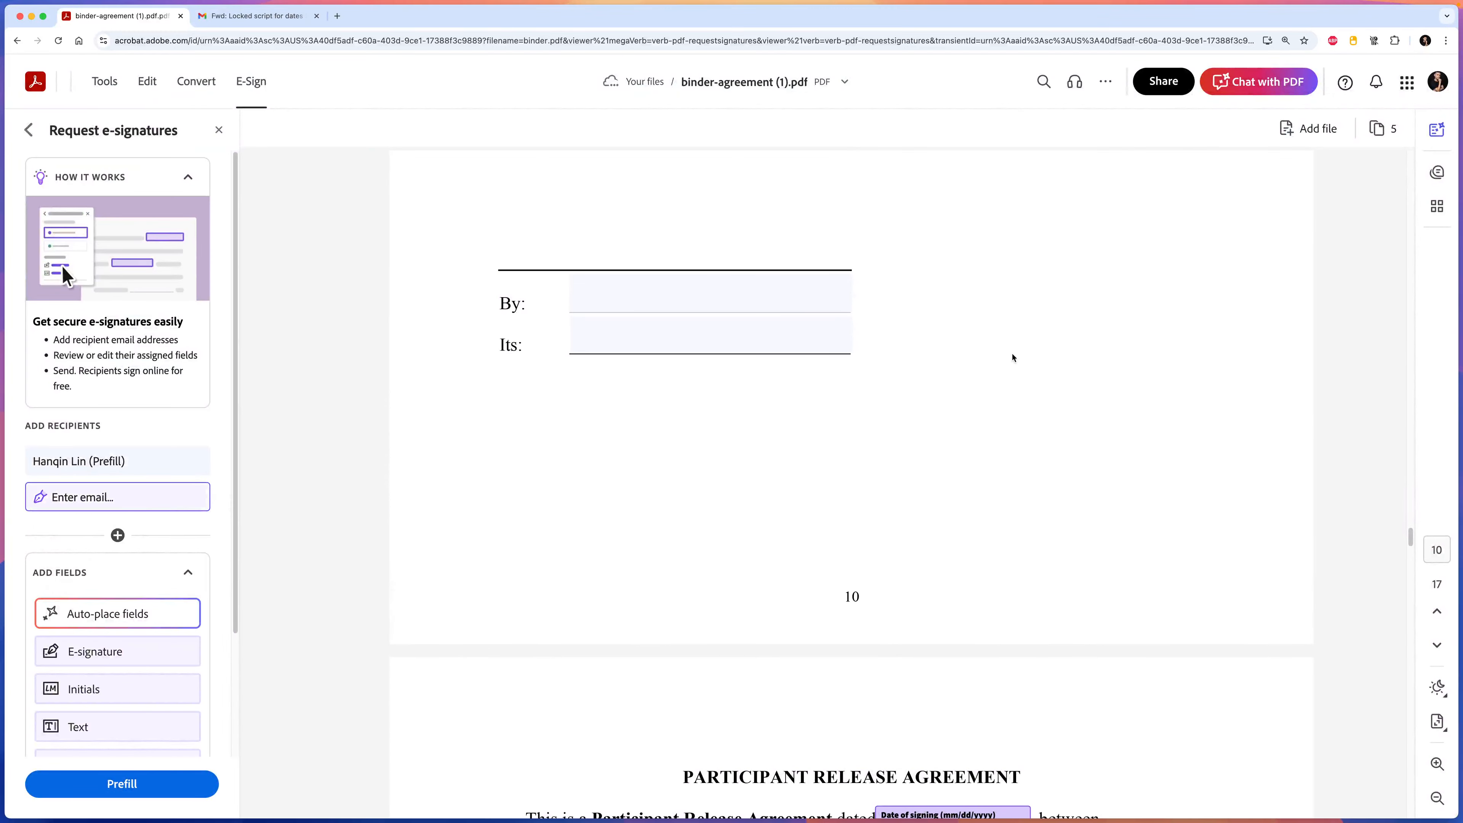
Scroll down the binder and check the production title field's options.
scroll(984, 409, "down", 7)
scroll(964, 423, "down", 6)
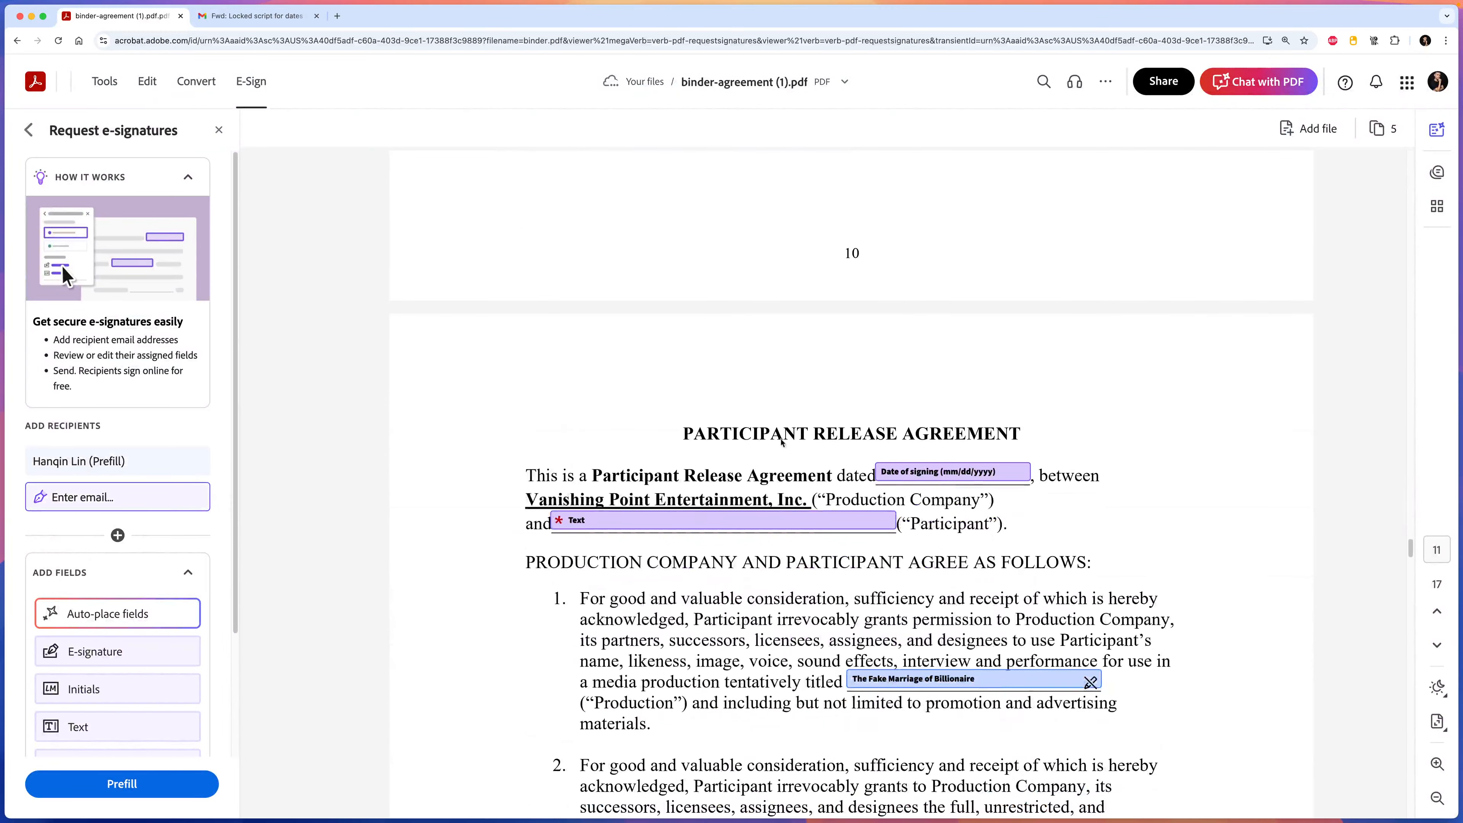
scroll(714, 521, "down", 1)
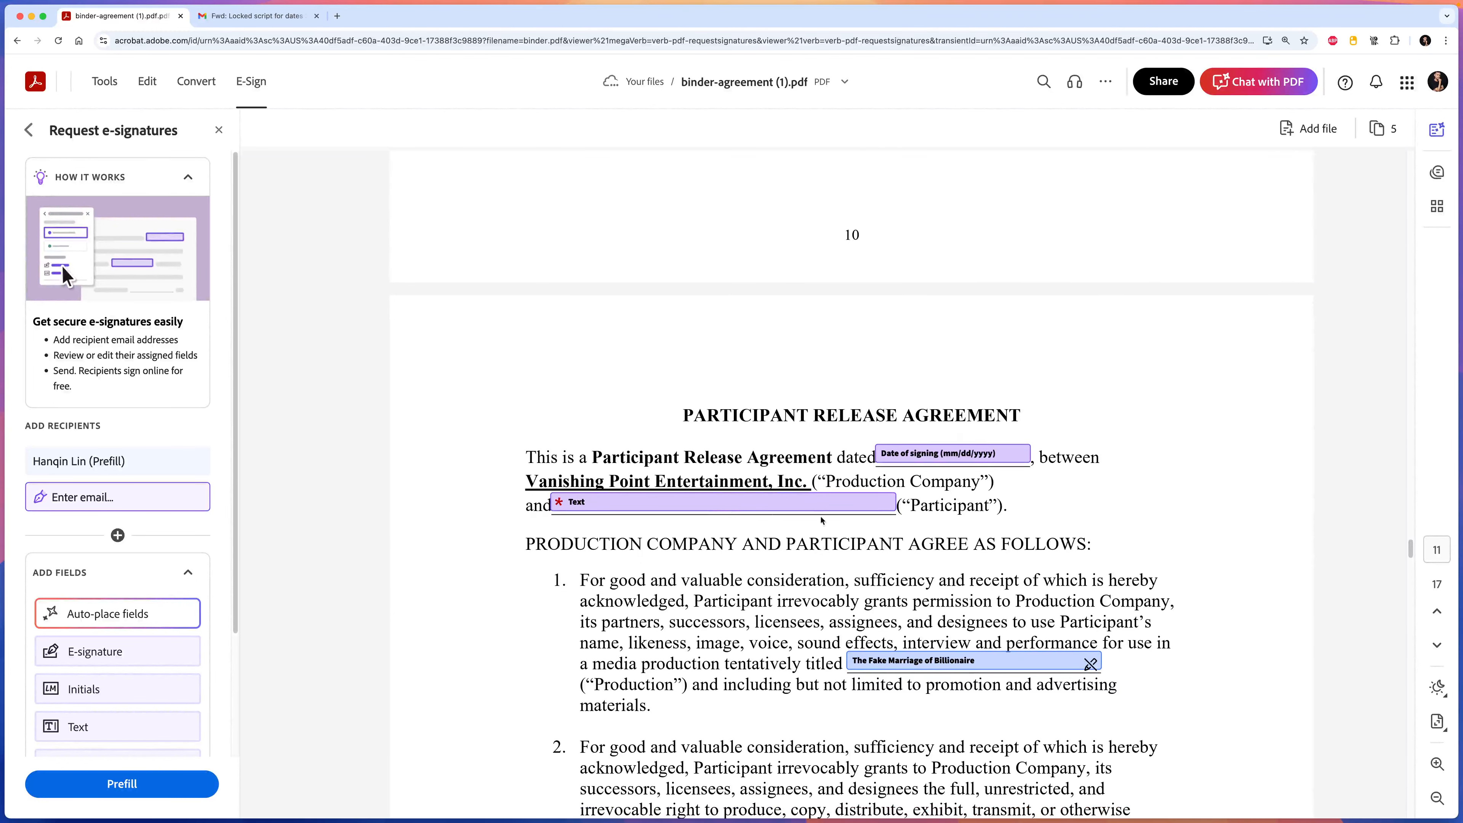
scroll(926, 503, "down", 1)
scroll(894, 413, "down", 3)
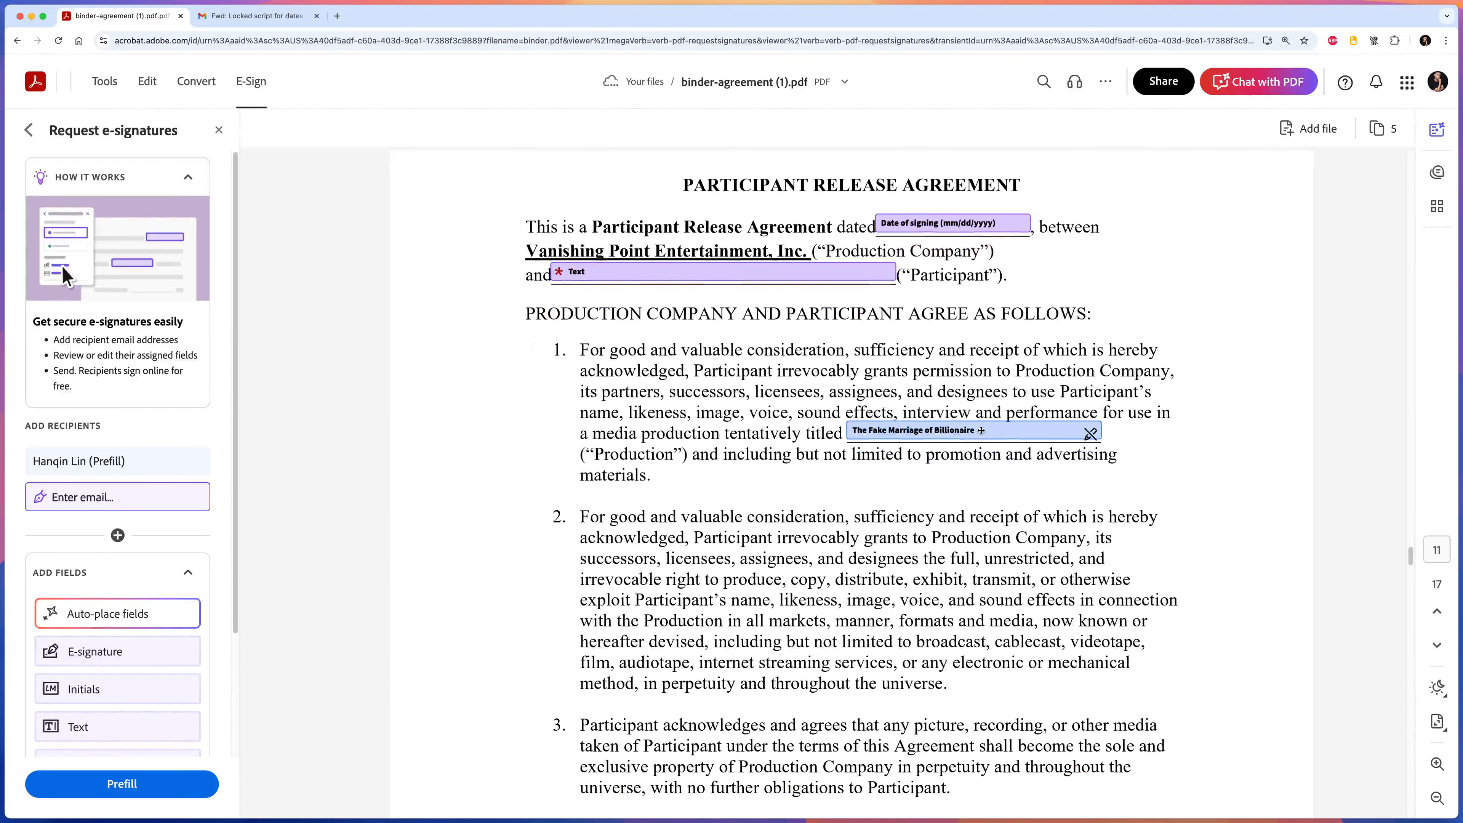
left_click(981, 431)
left_click(789, 483)
Select the four Parent or Guardian fields on the consent page and delete them.
scroll(789, 486, "down", 15)
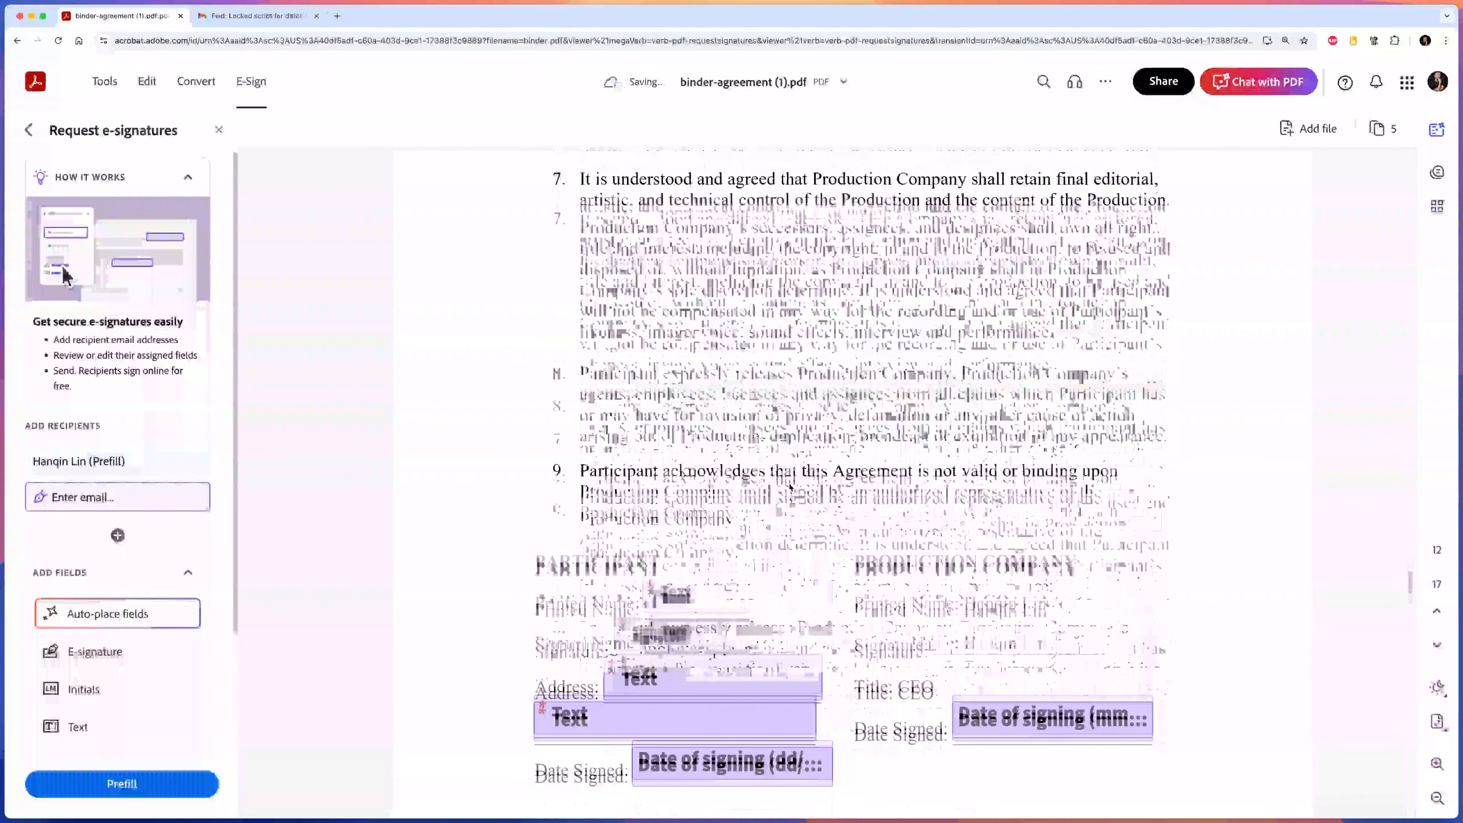
scroll(841, 421, "down", 5)
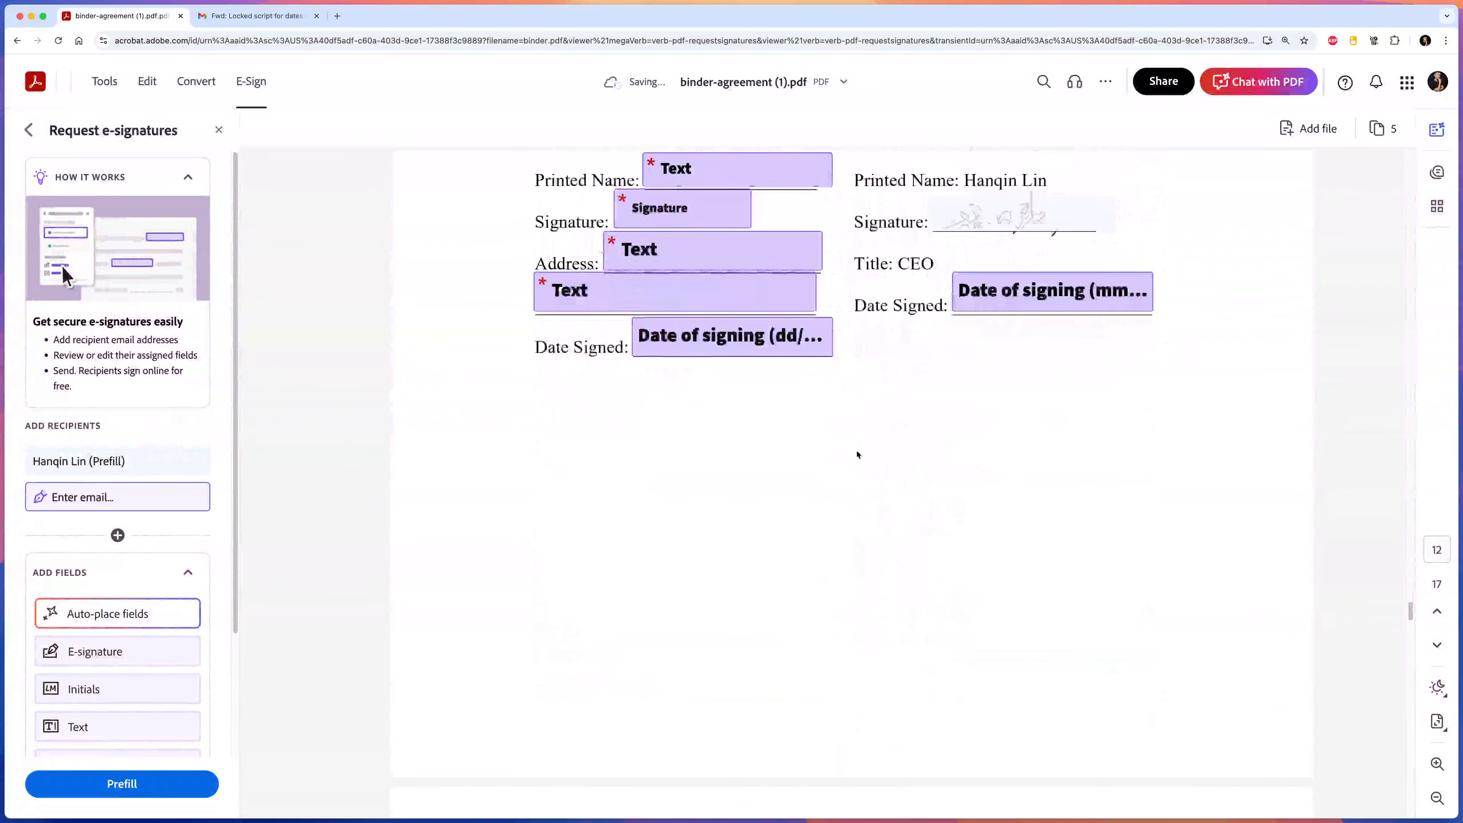
scroll(859, 454, "down", 10)
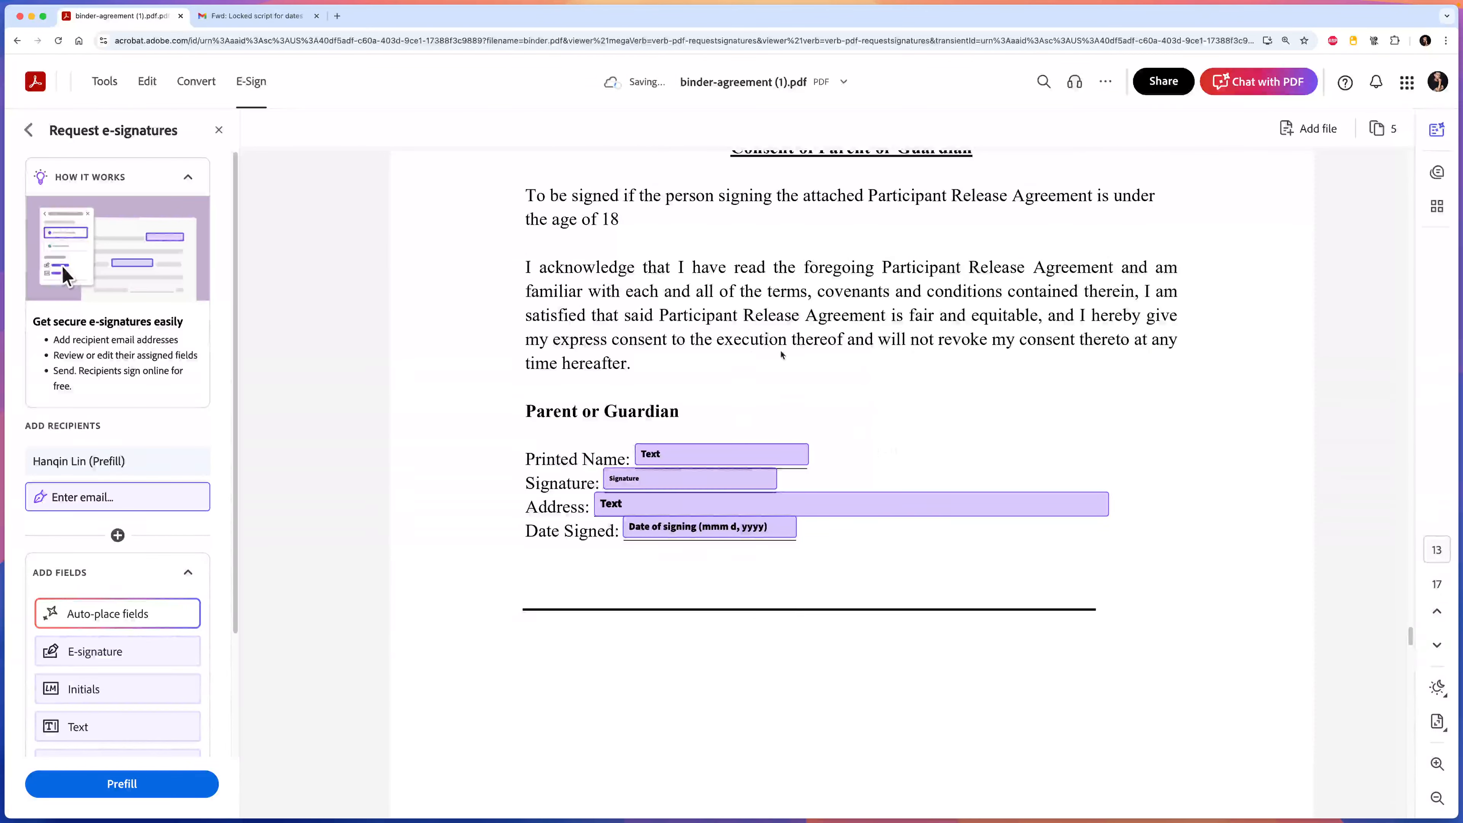
scroll(781, 354, "up", 2)
left_click_drag(827, 475, 678, 654)
left_click(862, 460)
left_click_drag(887, 437, 704, 623)
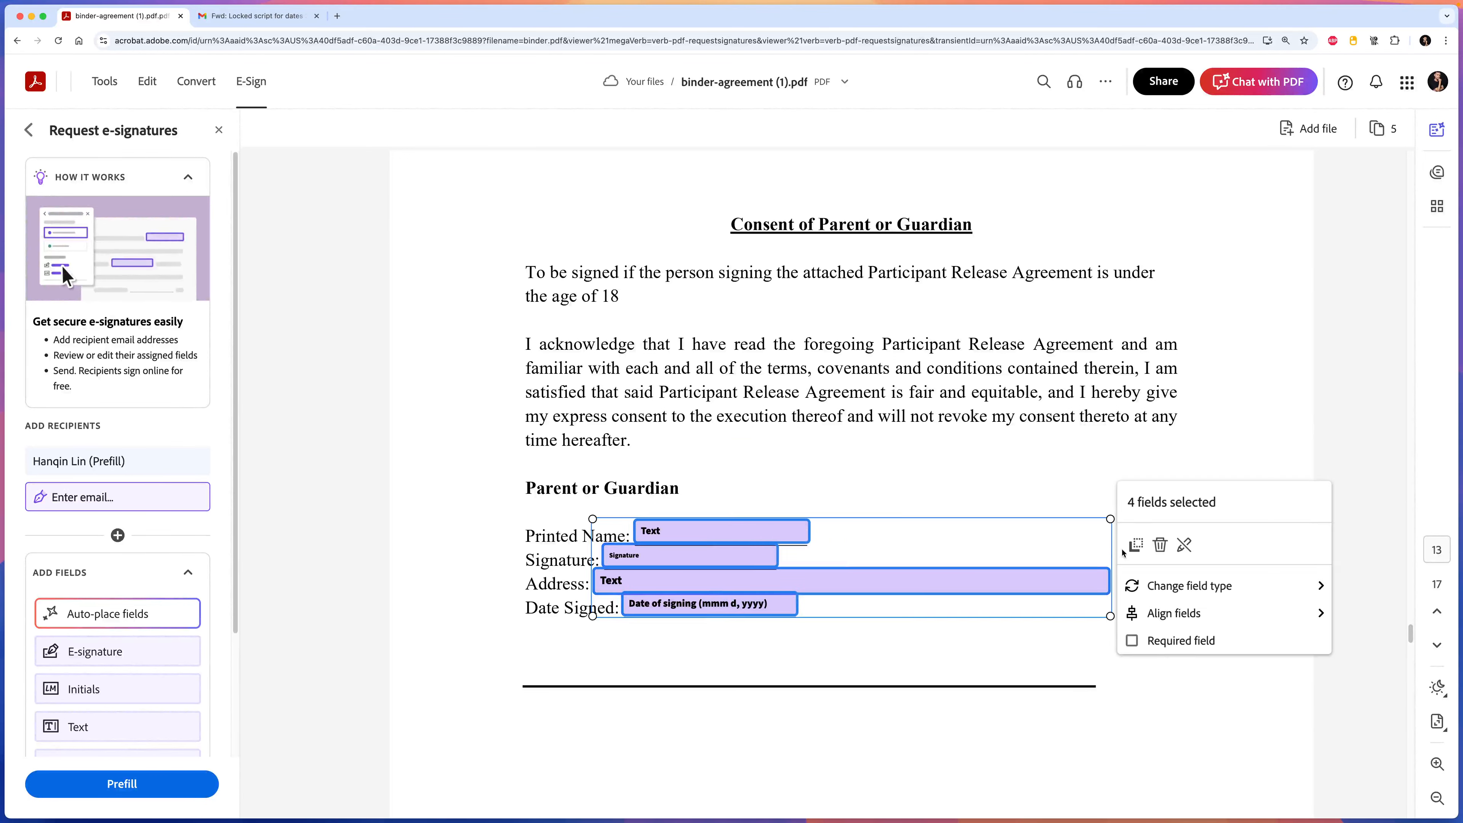
left_click(1160, 544)
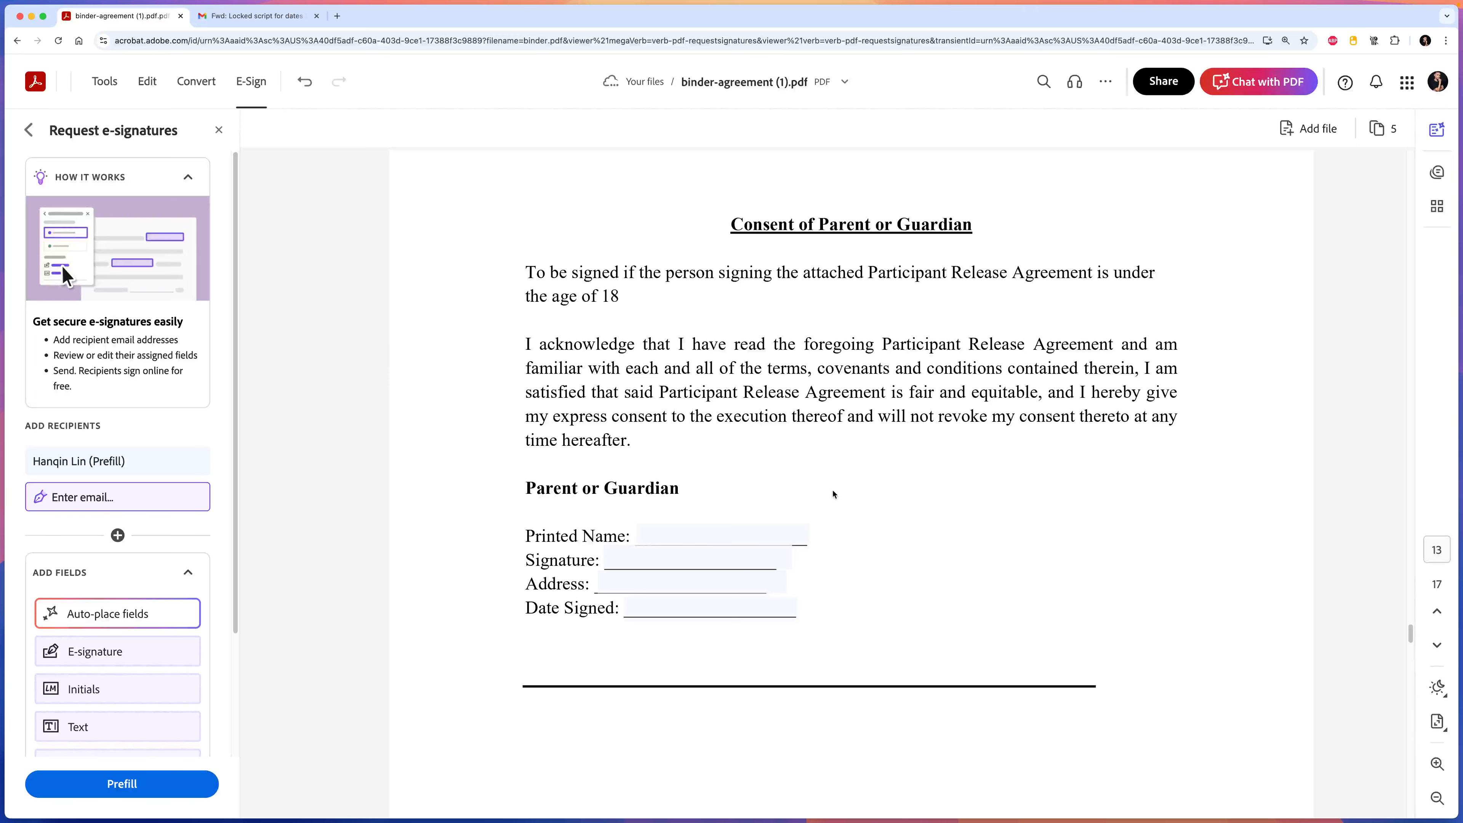
scroll(833, 494, "down", 4)
scroll(1015, 370, "up", 2)
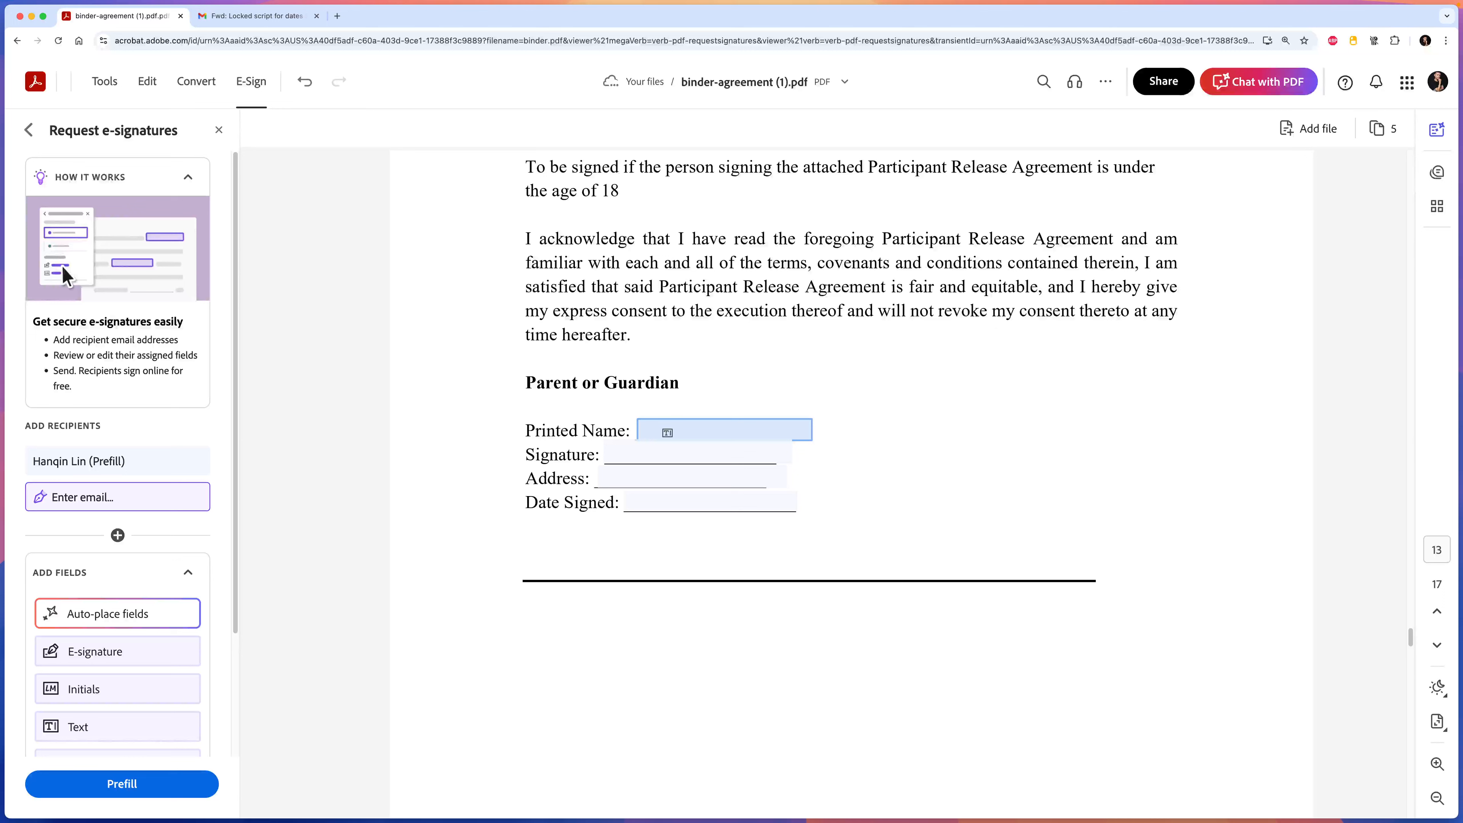
scroll(180, 513, "down", 3)
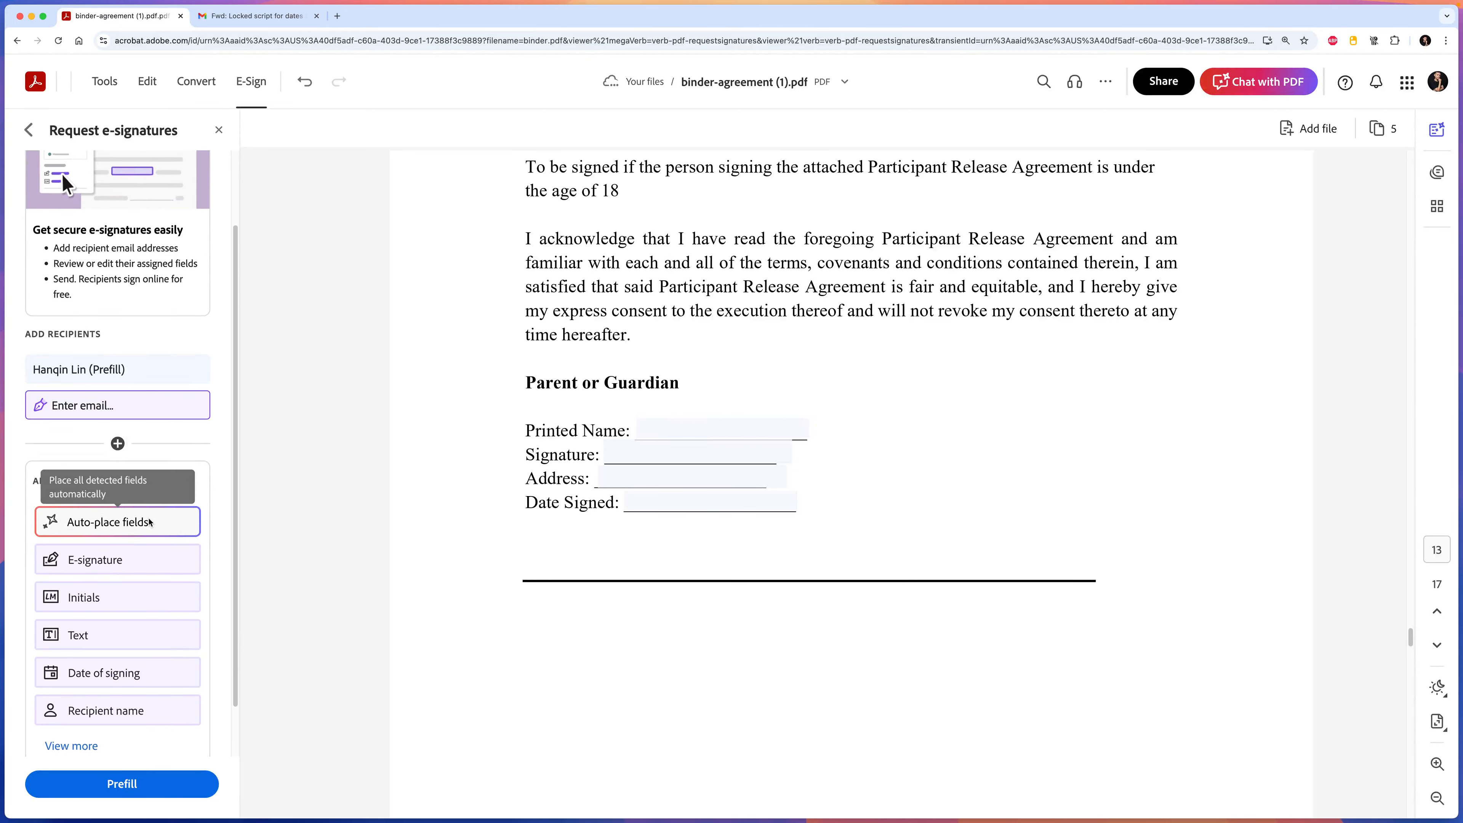
left_click(668, 430)
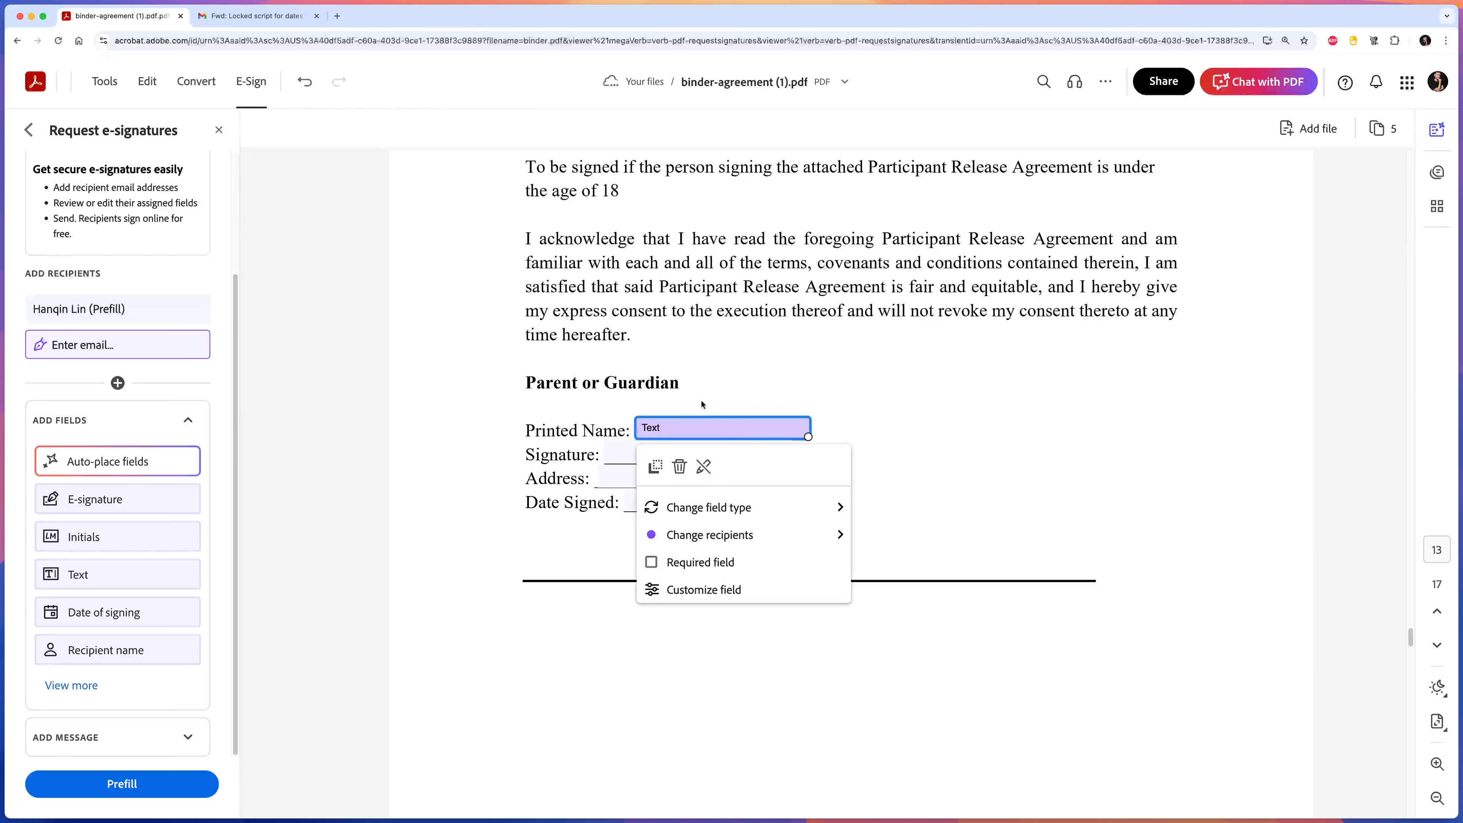
left_click(680, 427)
left_click(680, 467)
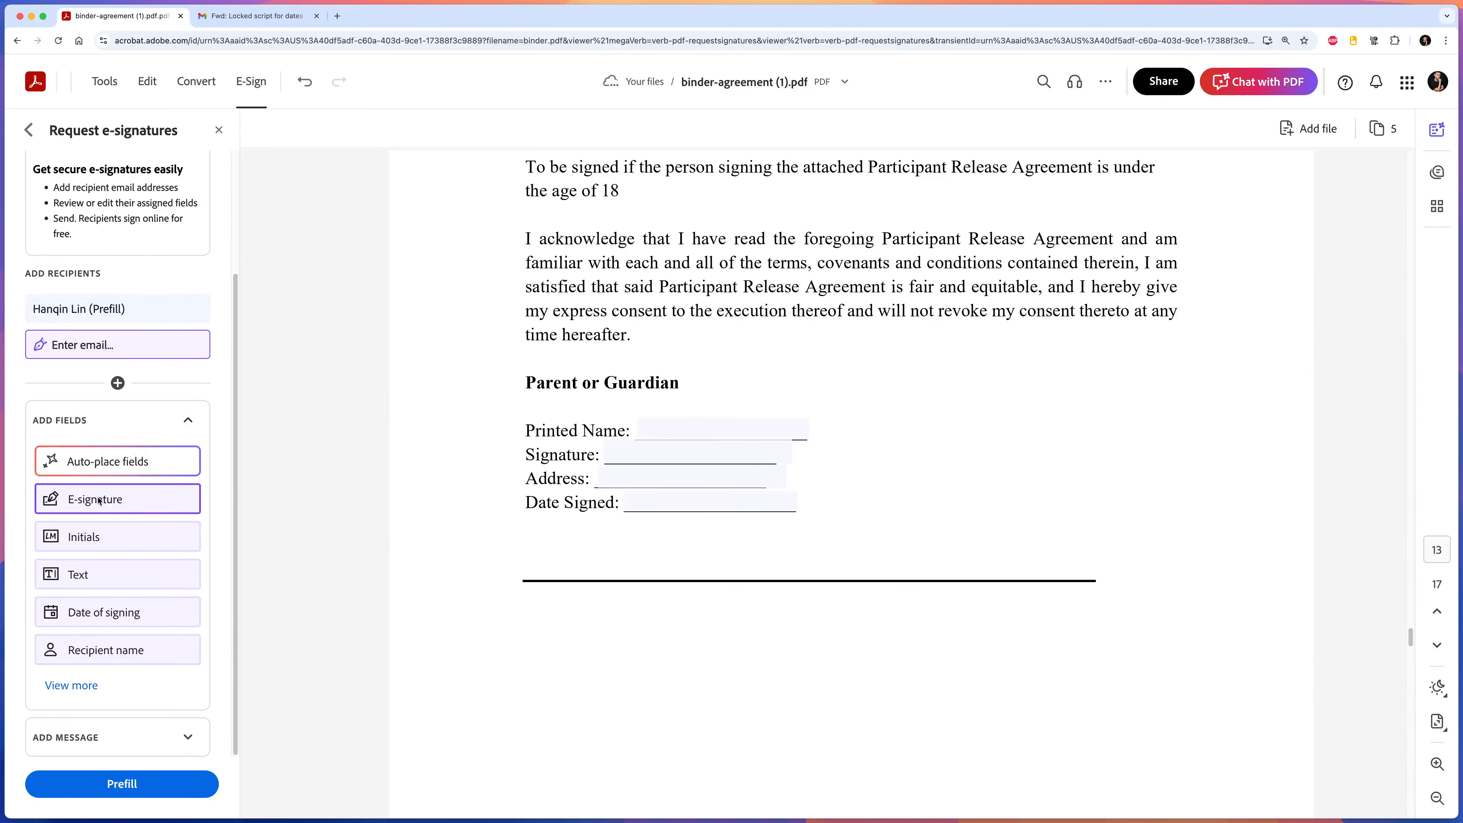
left_click_drag(104, 573, 716, 434)
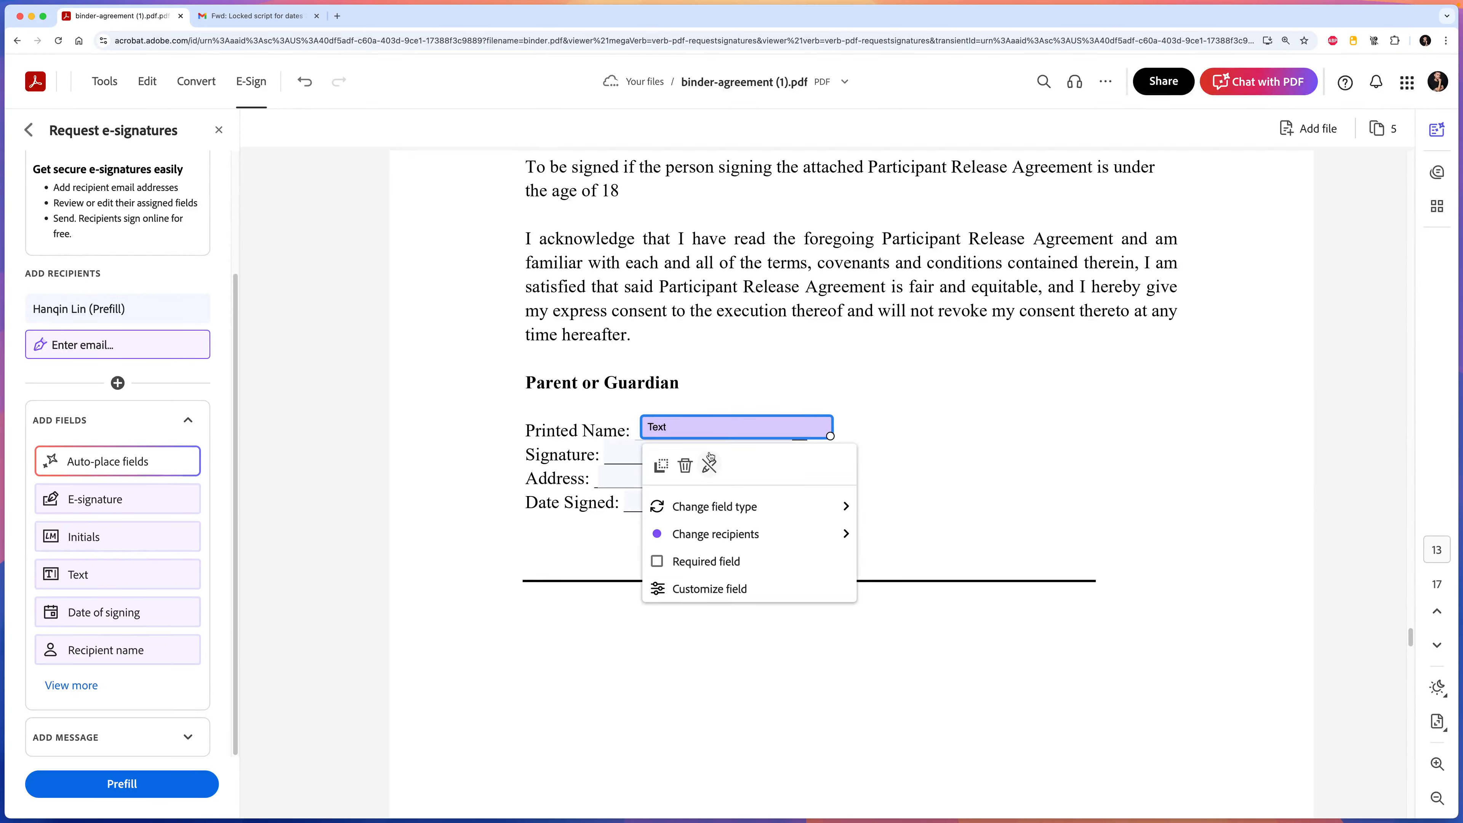
left_click(683, 465)
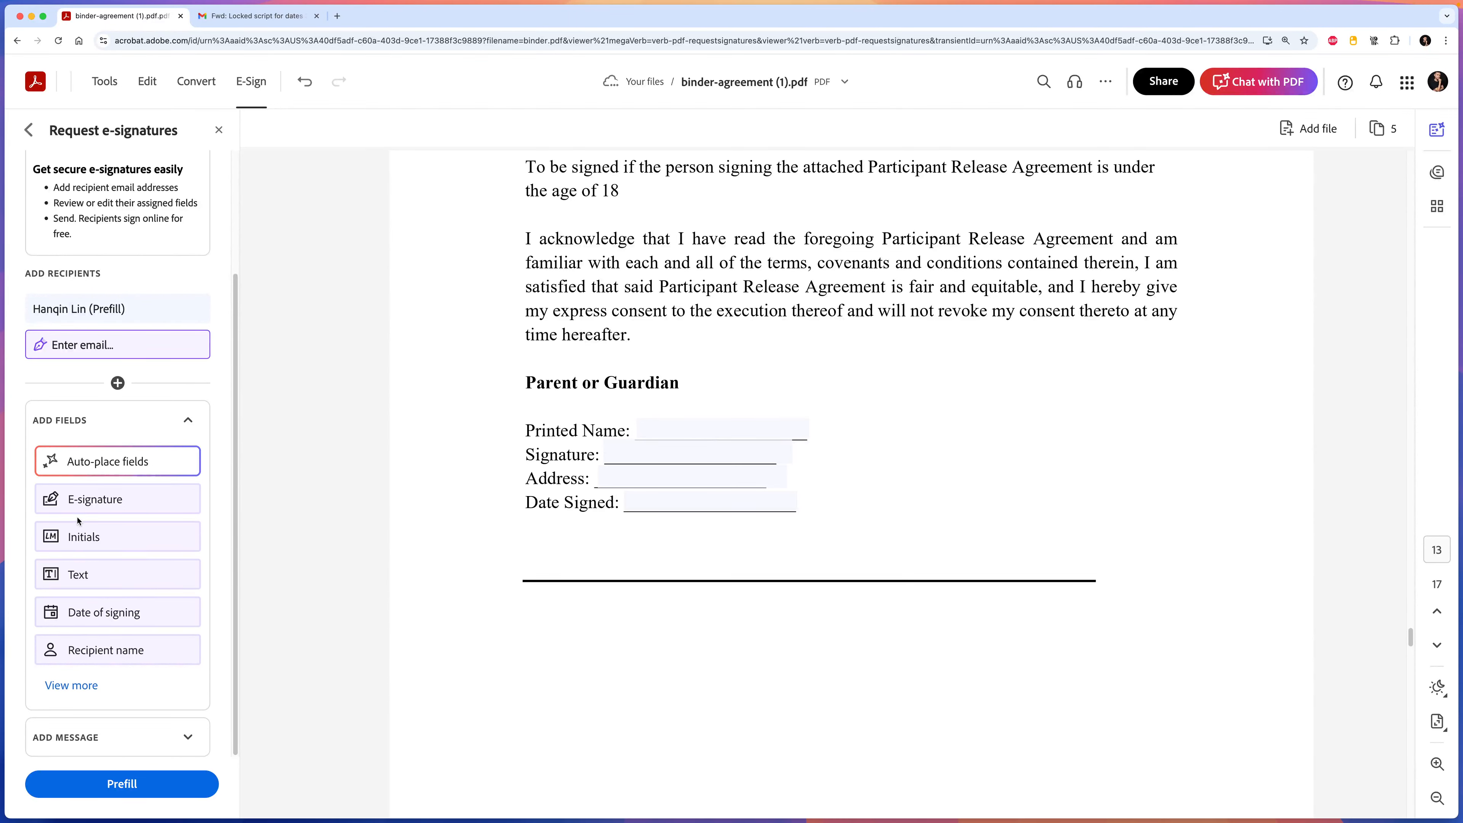
mouse_move(99, 508)
left_mouse_down()
mouse_move(778, 512)
mouse_move(784, 534)
mouse_move(696, 544)
left_mouse_up()
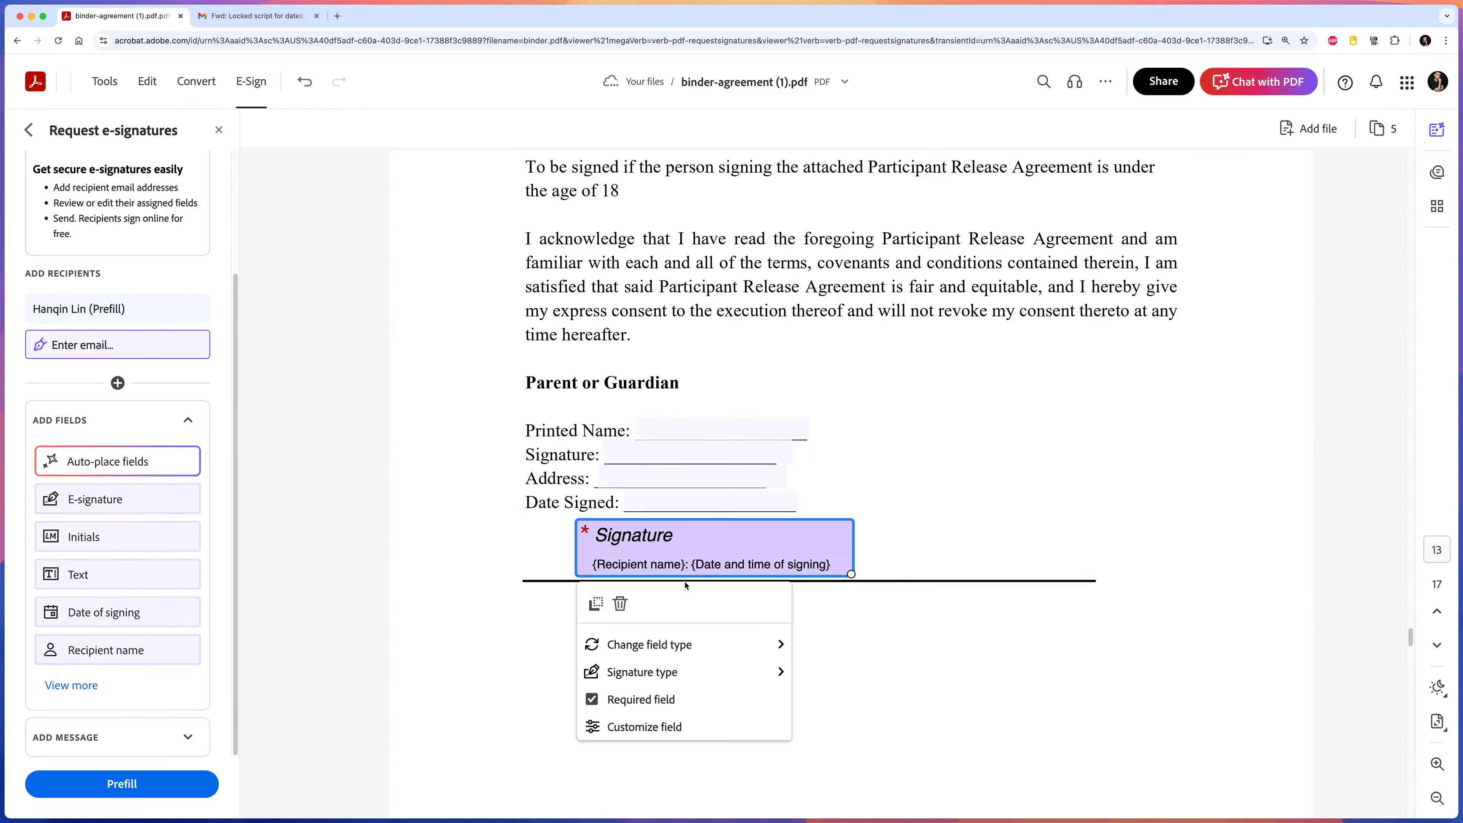
mouse_move(721, 644)
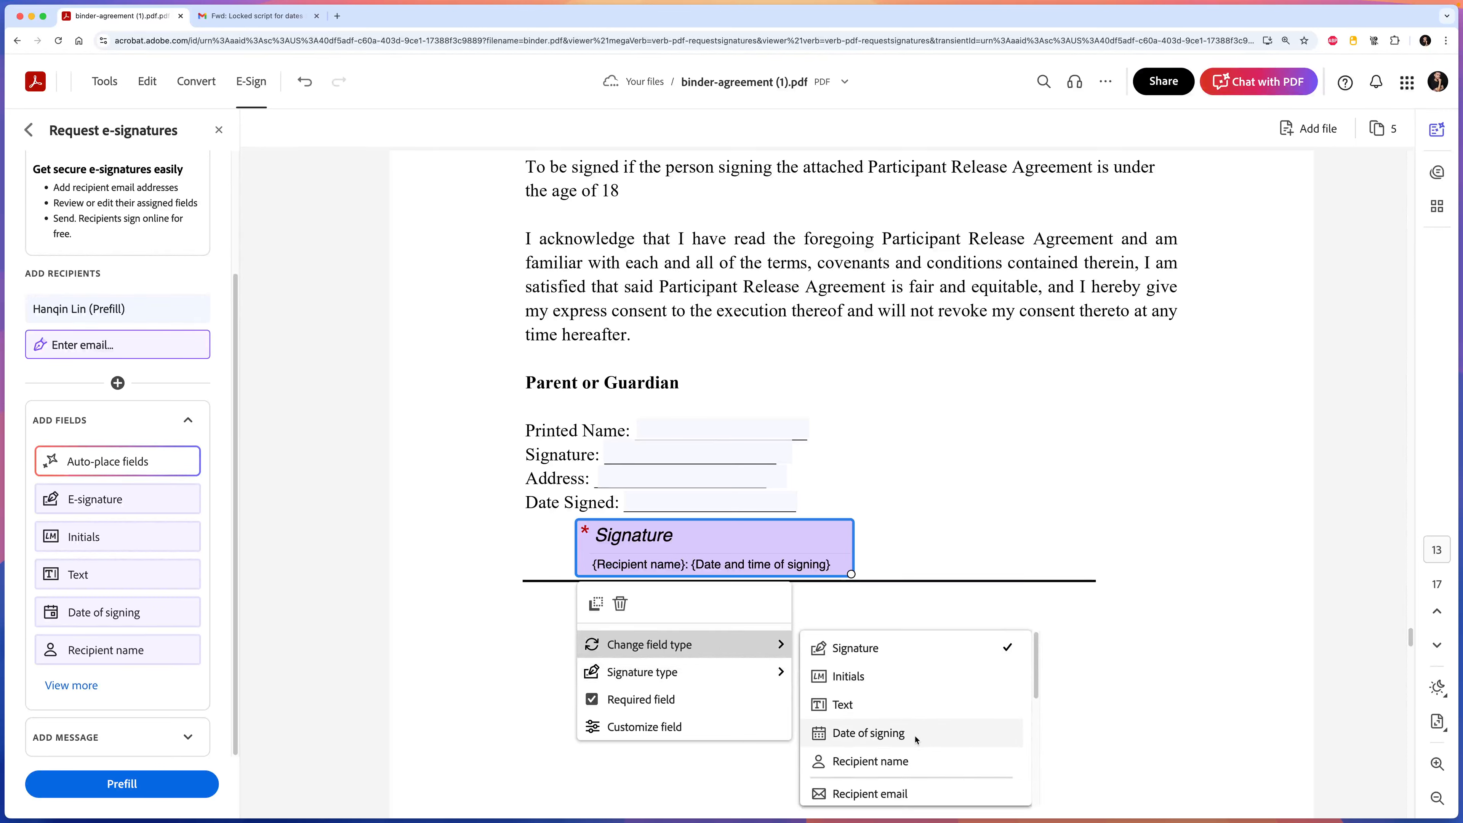
mouse_move(646, 667)
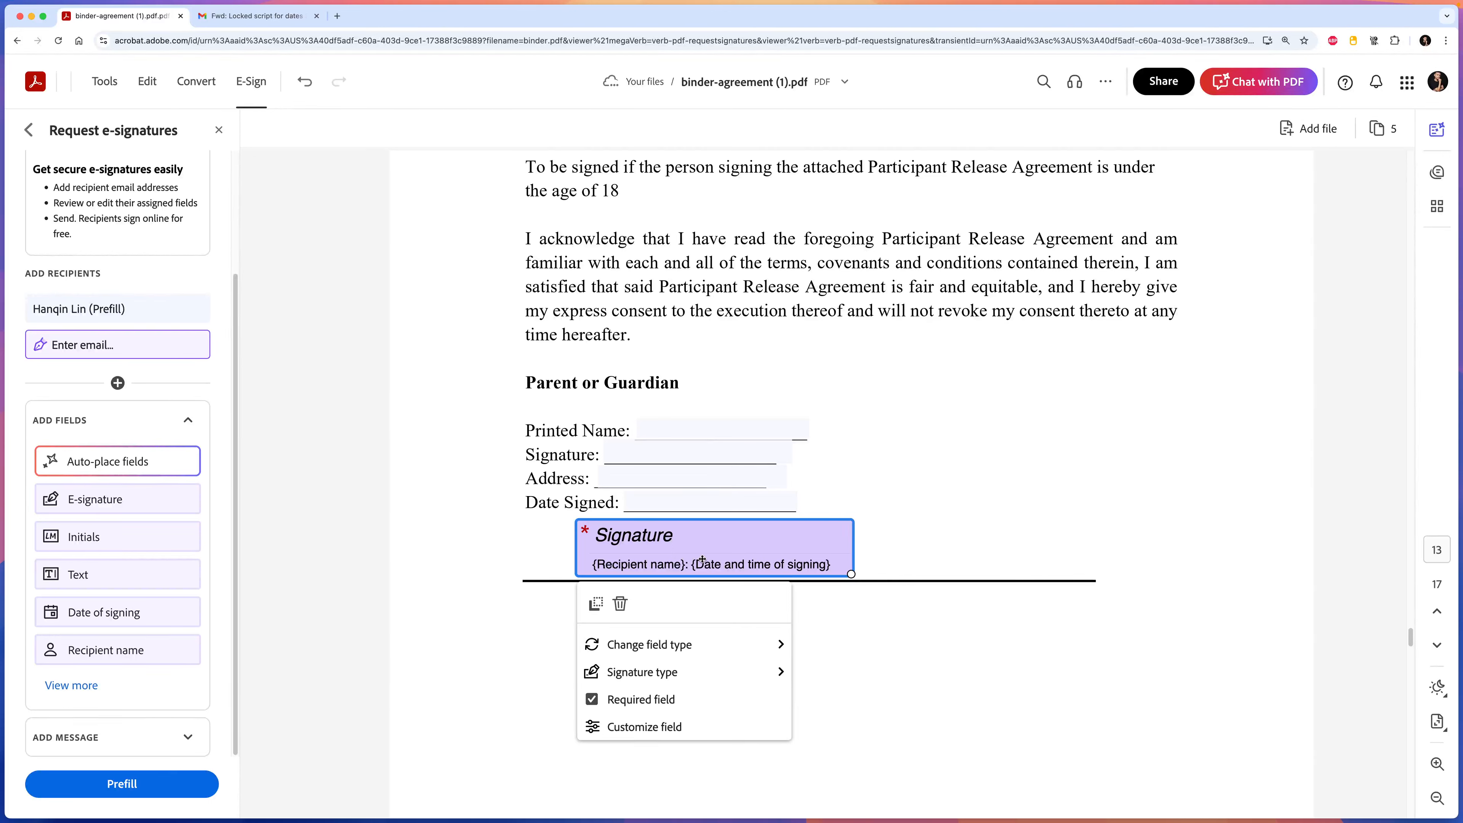
left_click(621, 604)
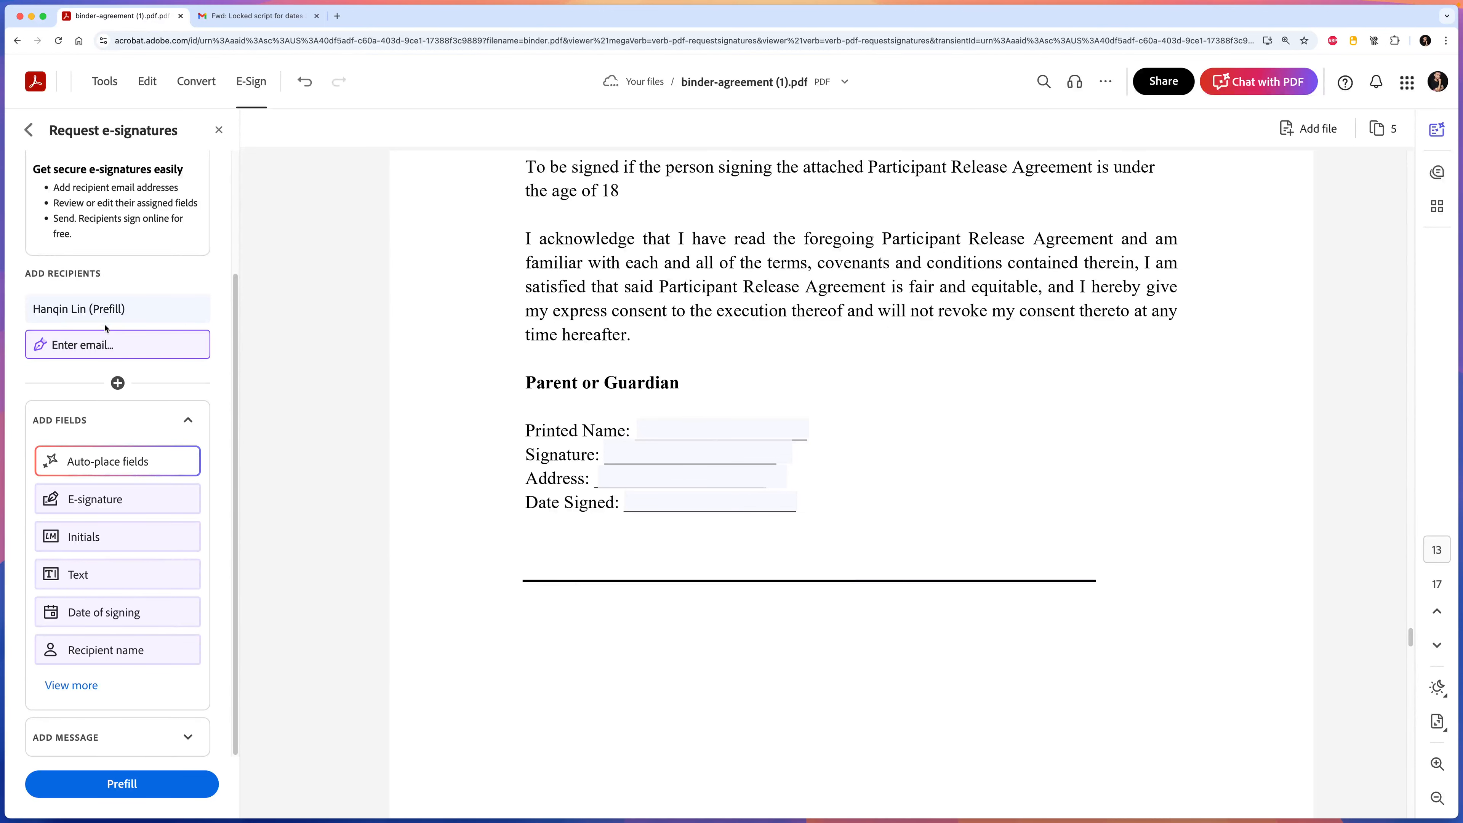
left_click(138, 319)
left_click(138, 335)
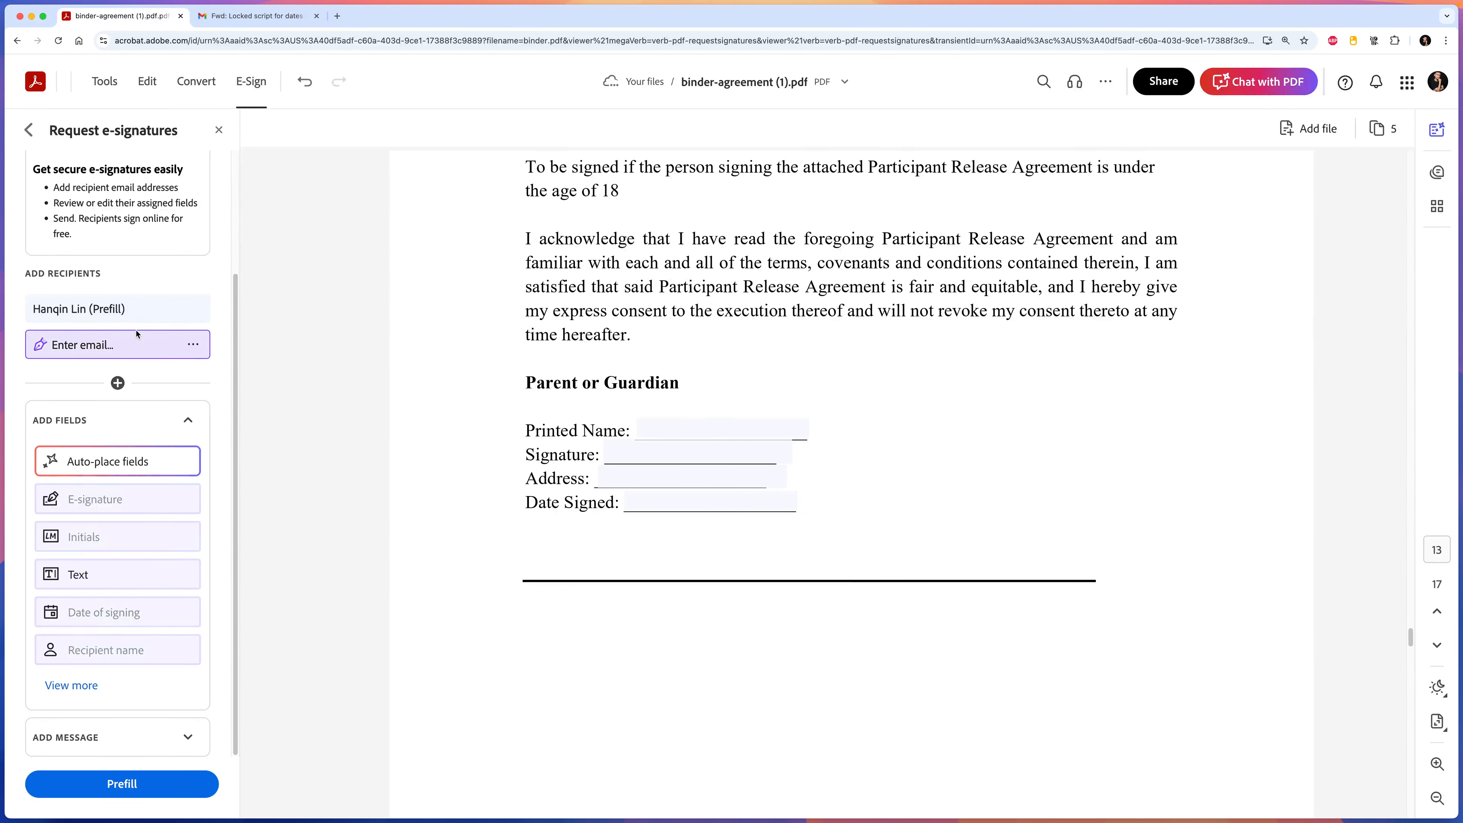
left_click(142, 313)
left_click(144, 332)
left_click(143, 319)
left_click(143, 332)
left_click(141, 317)
left_click(142, 334)
left_click(120, 321)
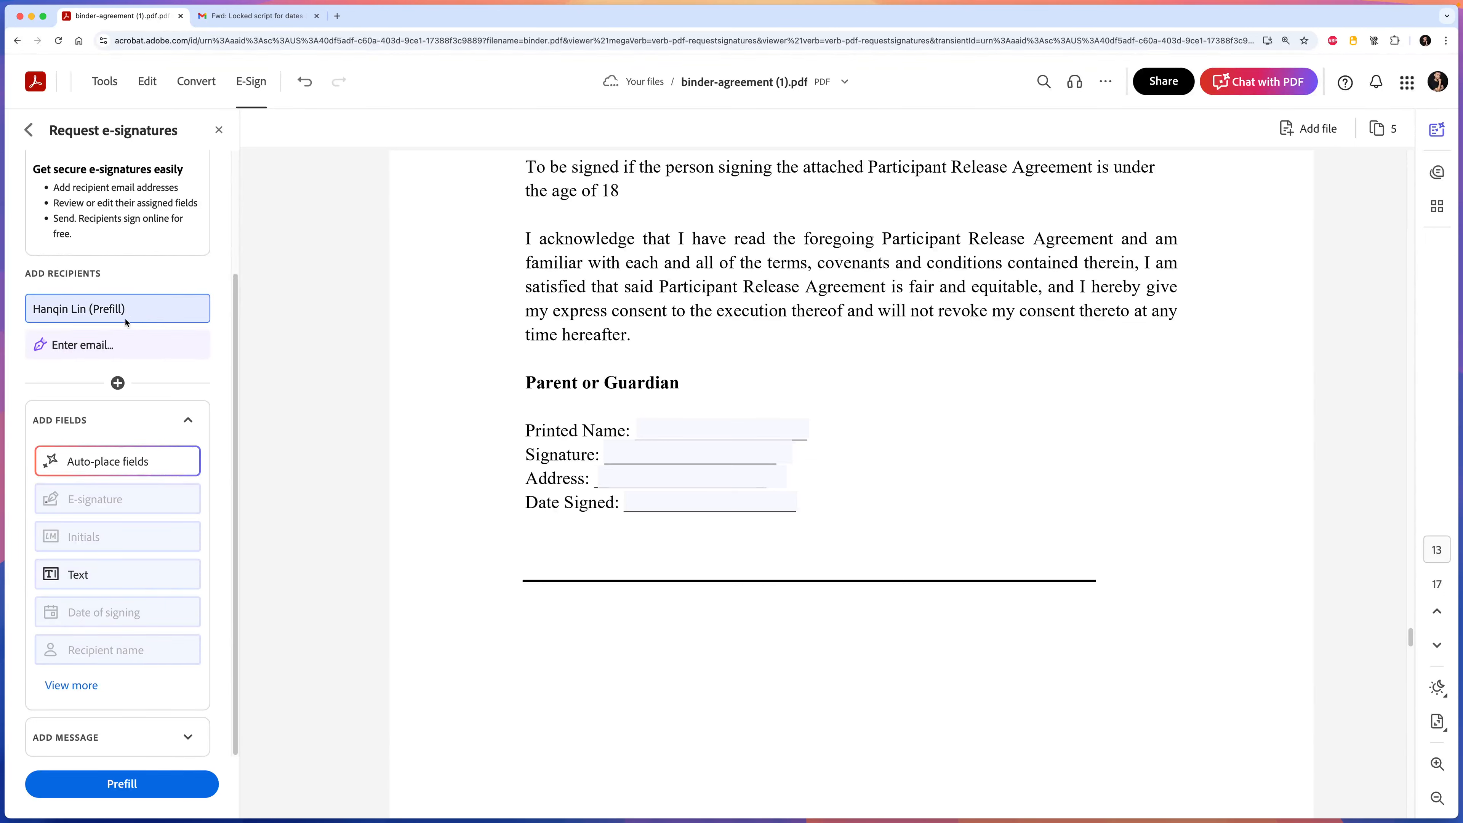
left_click_drag(101, 577, 675, 541)
left_click(620, 581)
left_click(116, 346)
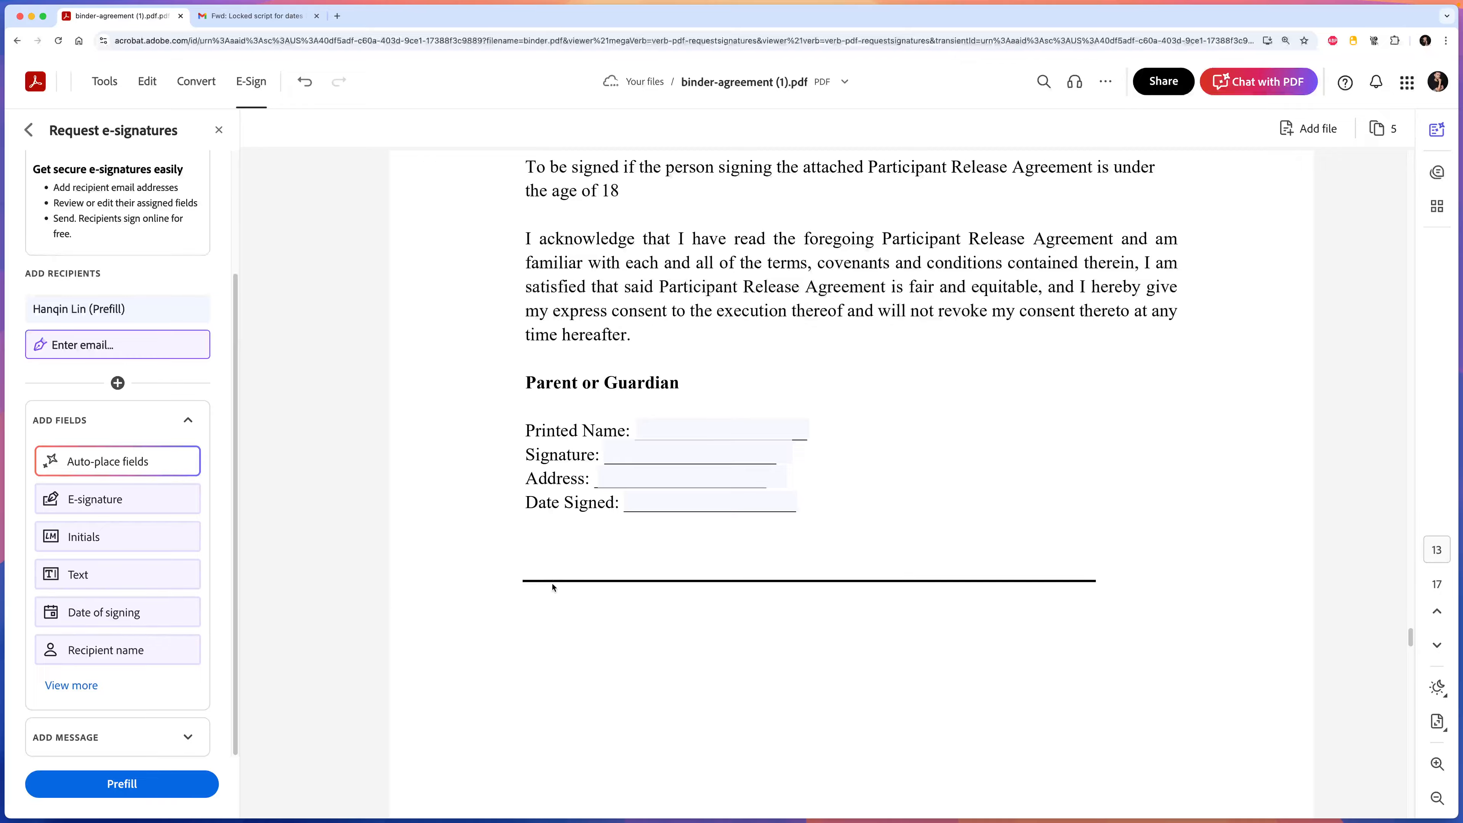
Scroll through the NDA and W-9 pages to the 1099-NEC consent page, reviewing placed fields.
scroll(843, 578, "down", 10)
scroll(843, 578, "down", 2)
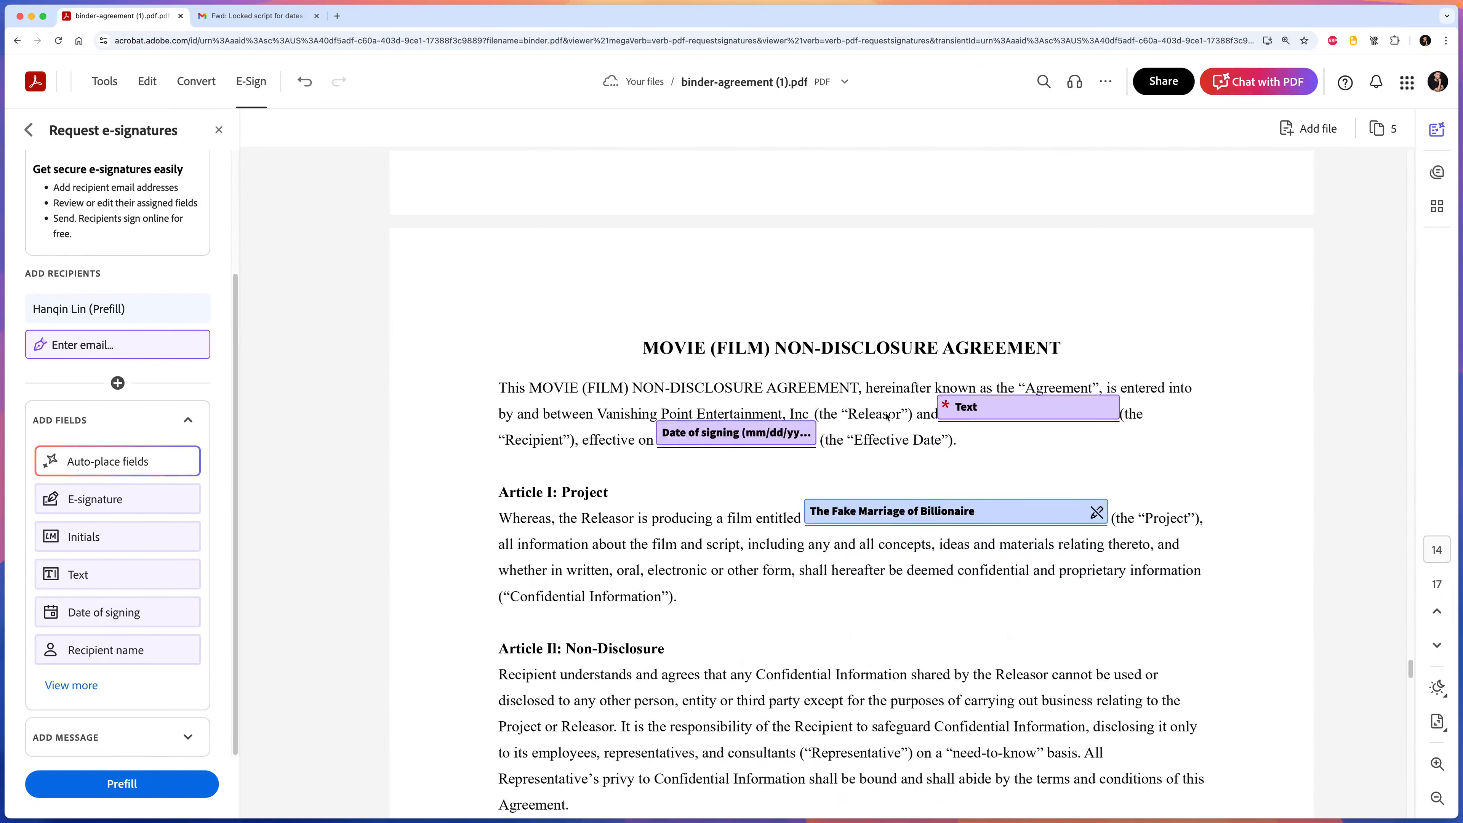
scroll(895, 483, "down", 3)
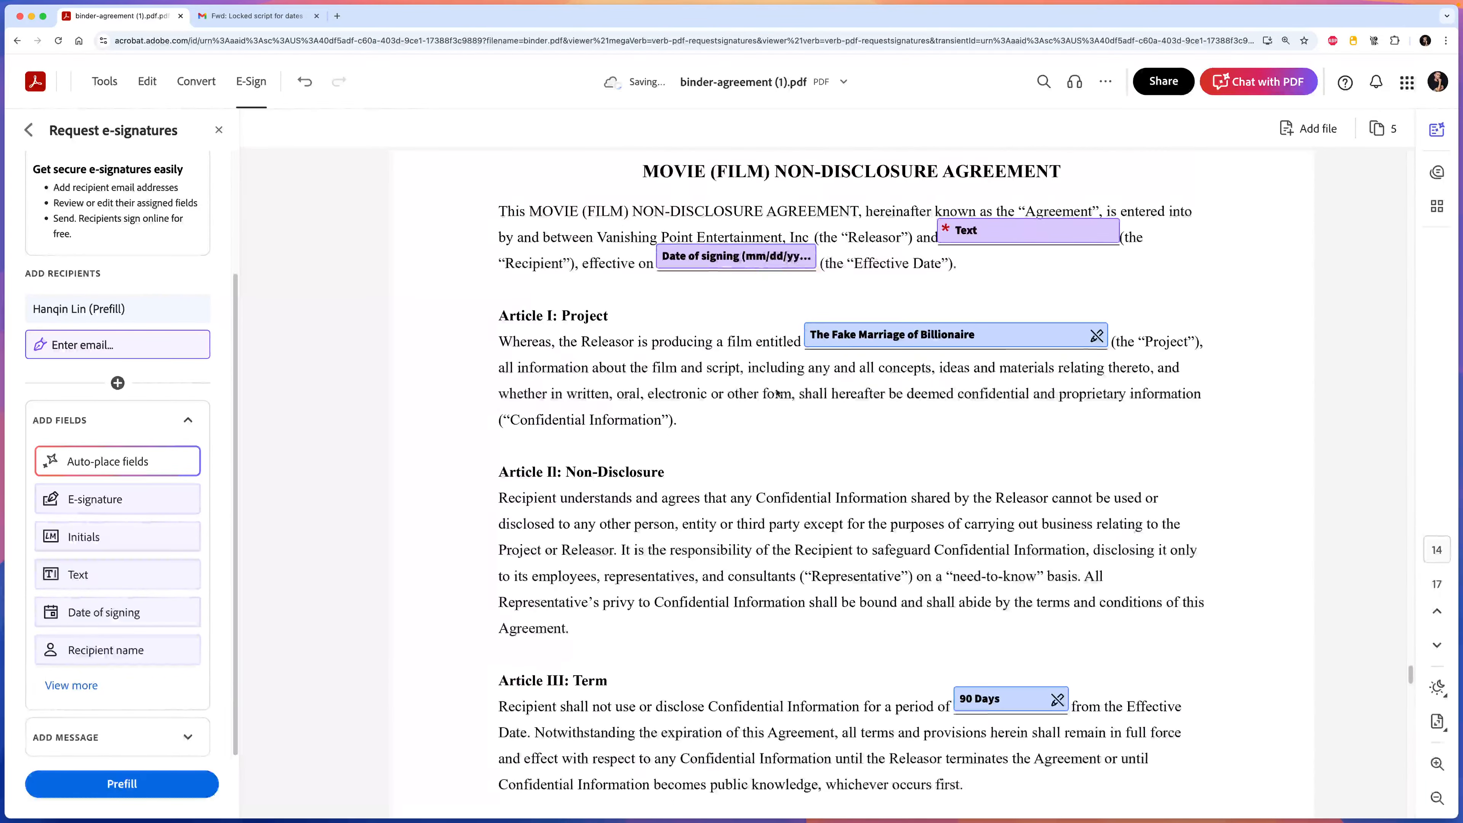
scroll(840, 451, "down", 20)
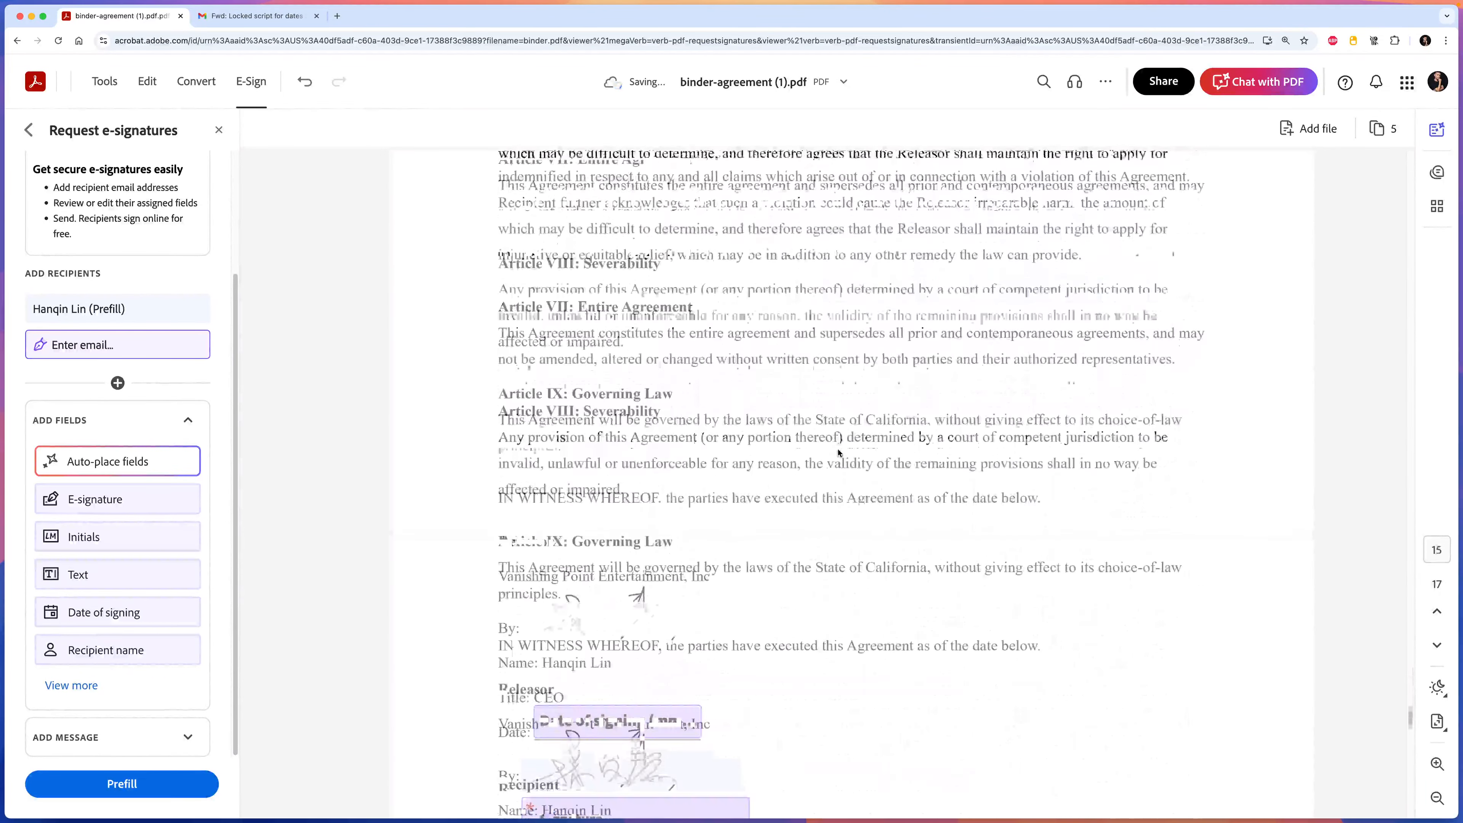
scroll(839, 452, "down", 10)
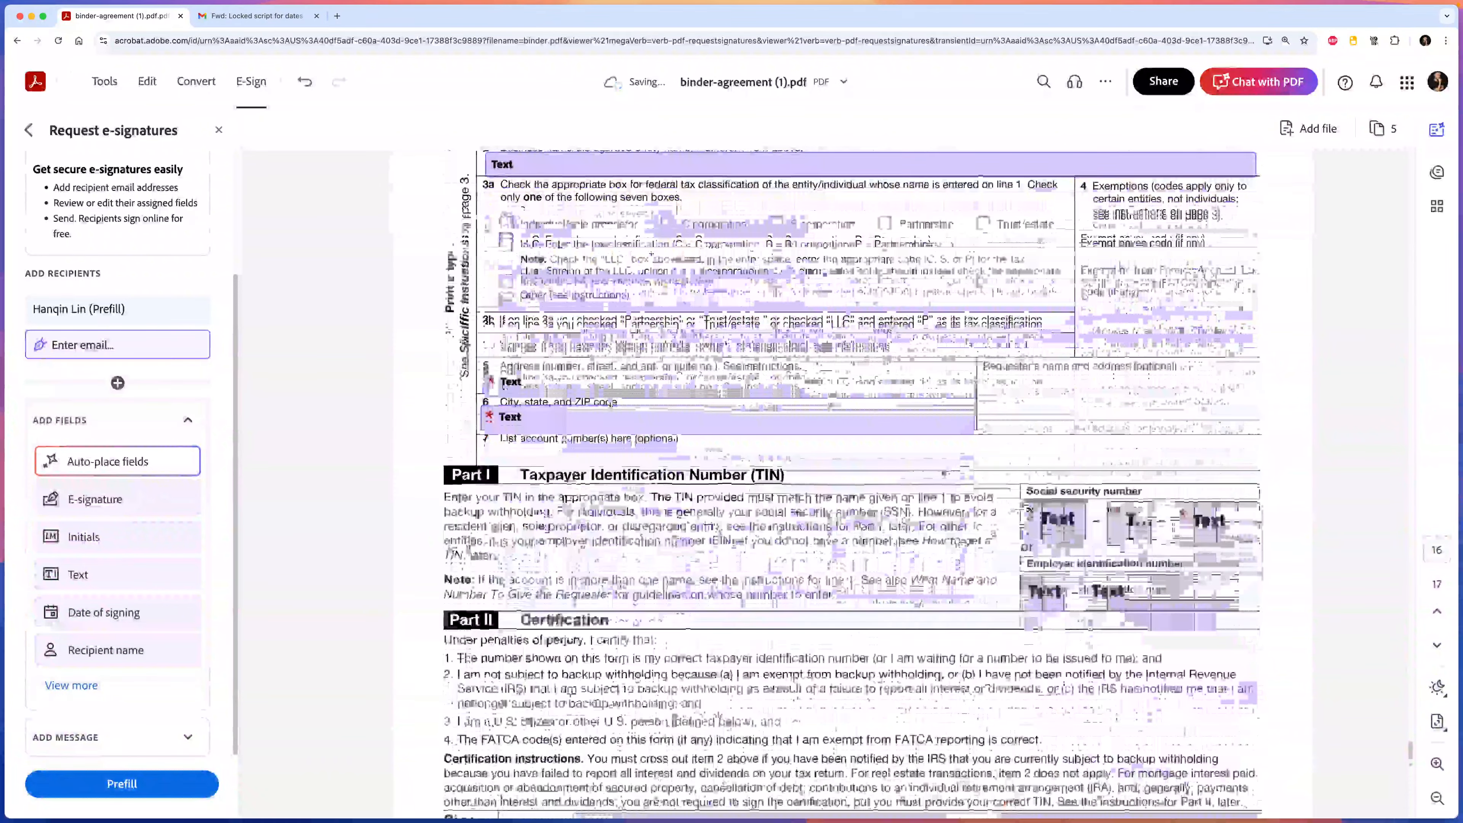
scroll(925, 473, "down", 8)
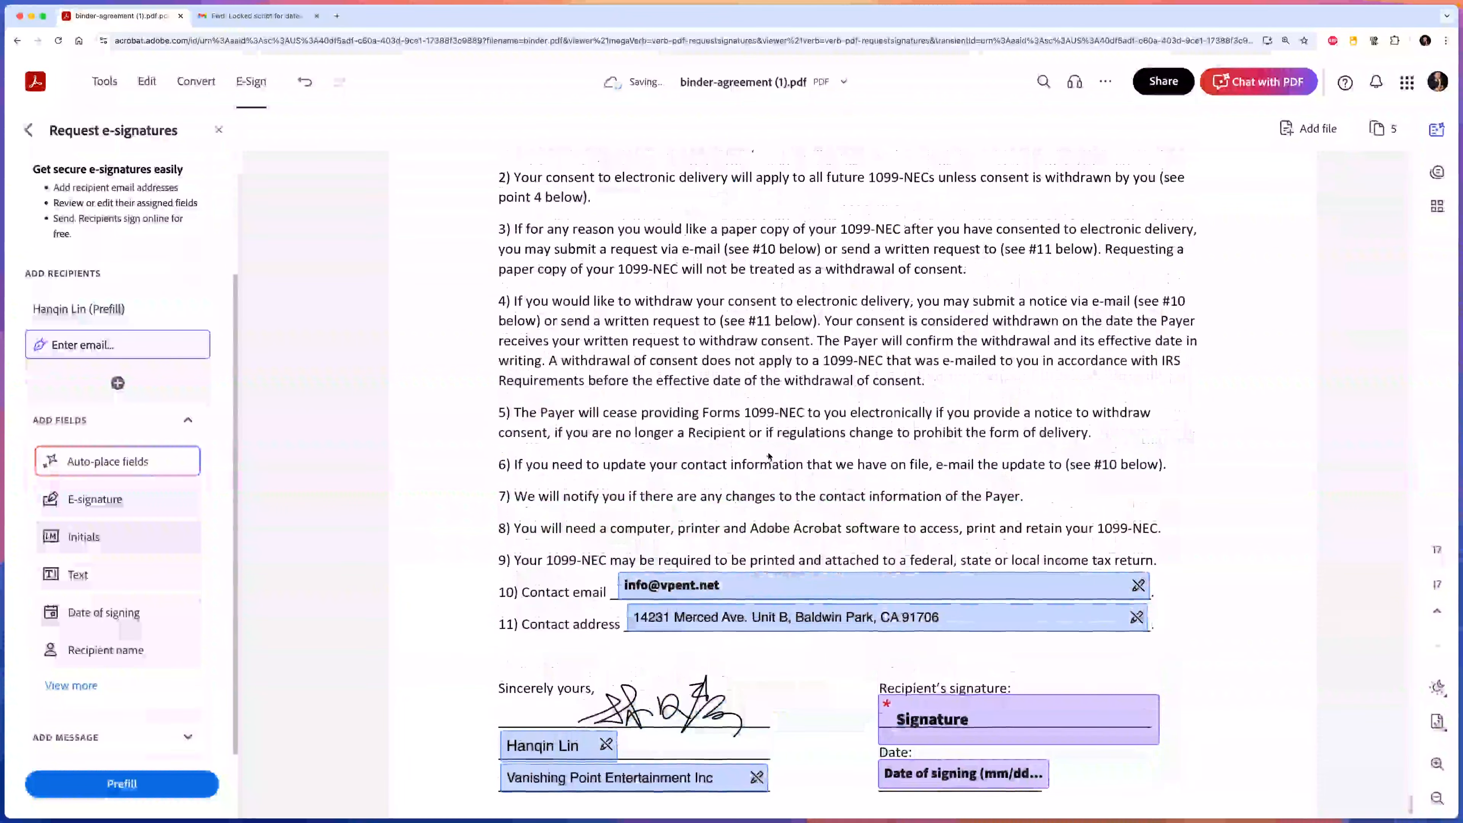
scroll(773, 461, "up", 15)
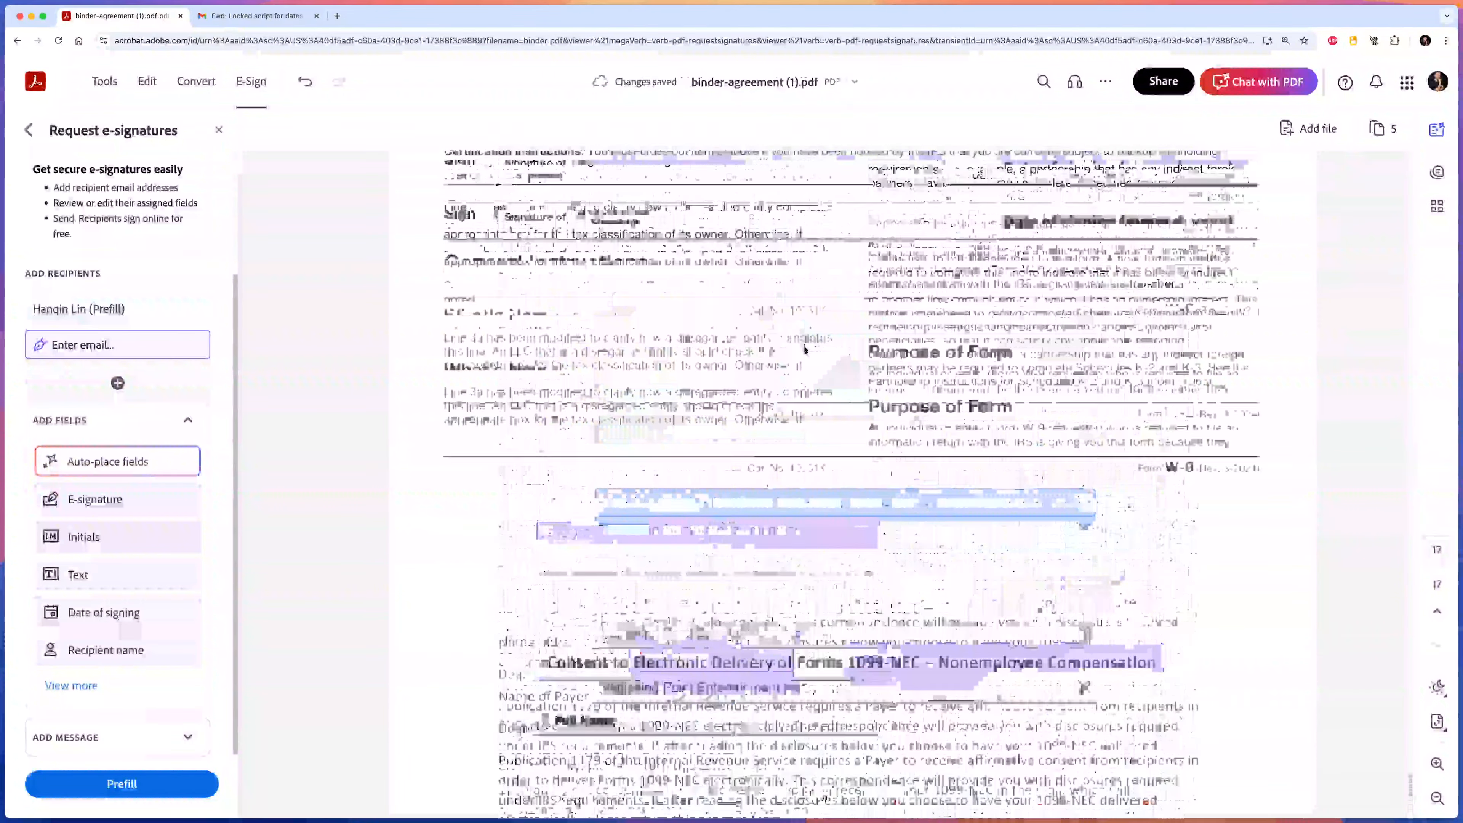
scroll(761, 419, "up", 4)
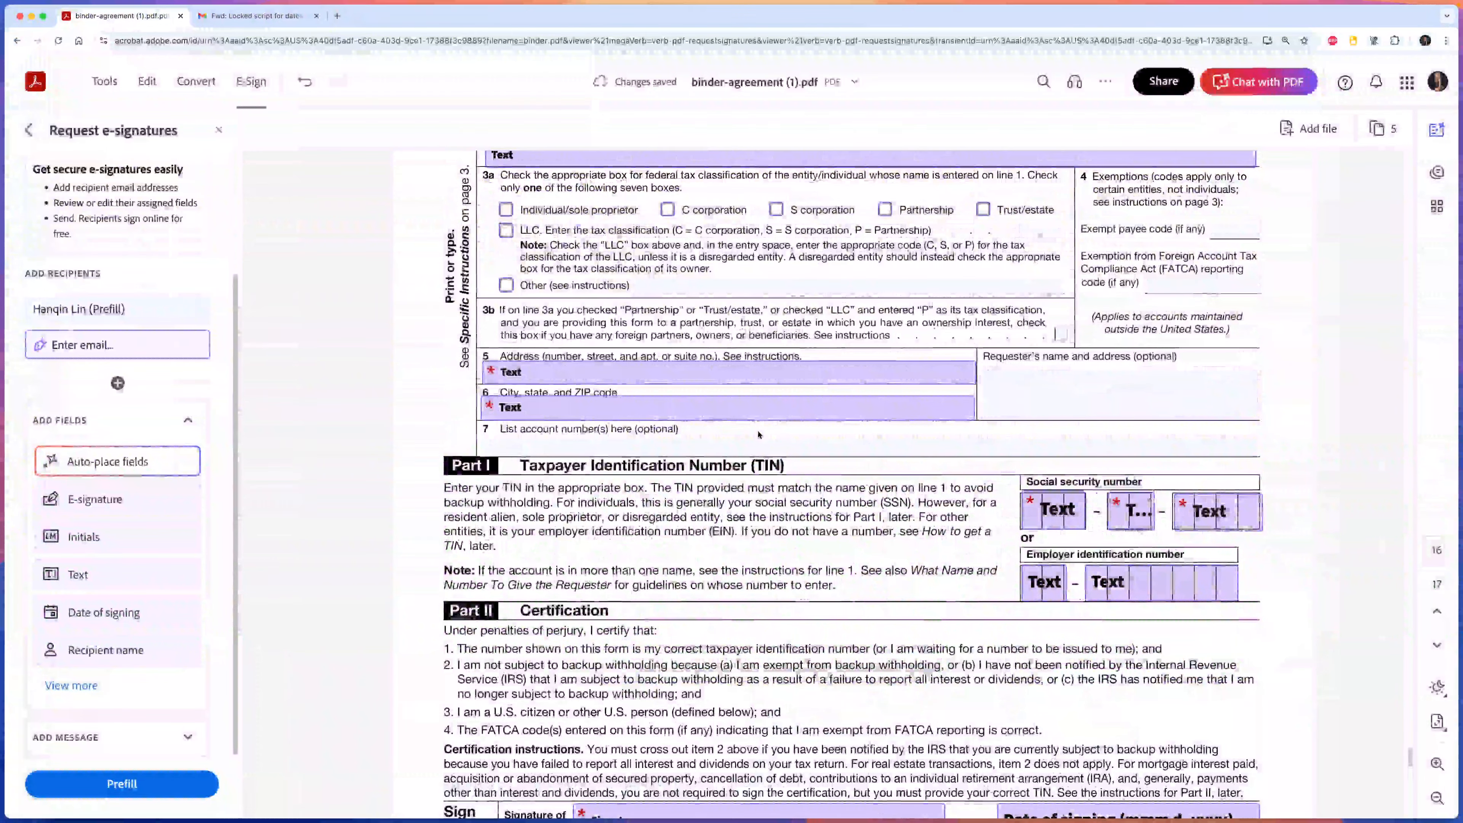
scroll(761, 419, "down", 10)
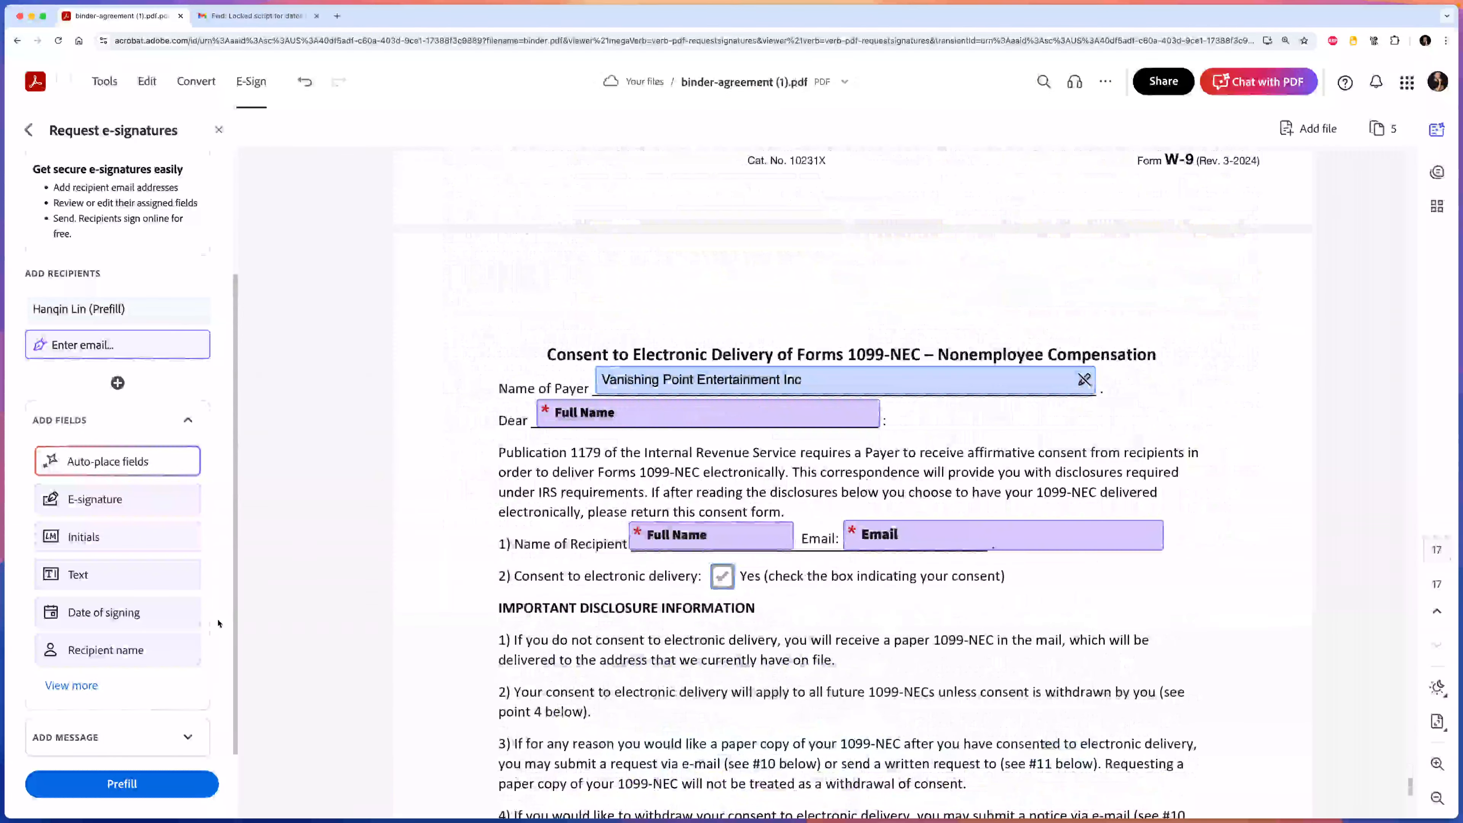
left_click(147, 734)
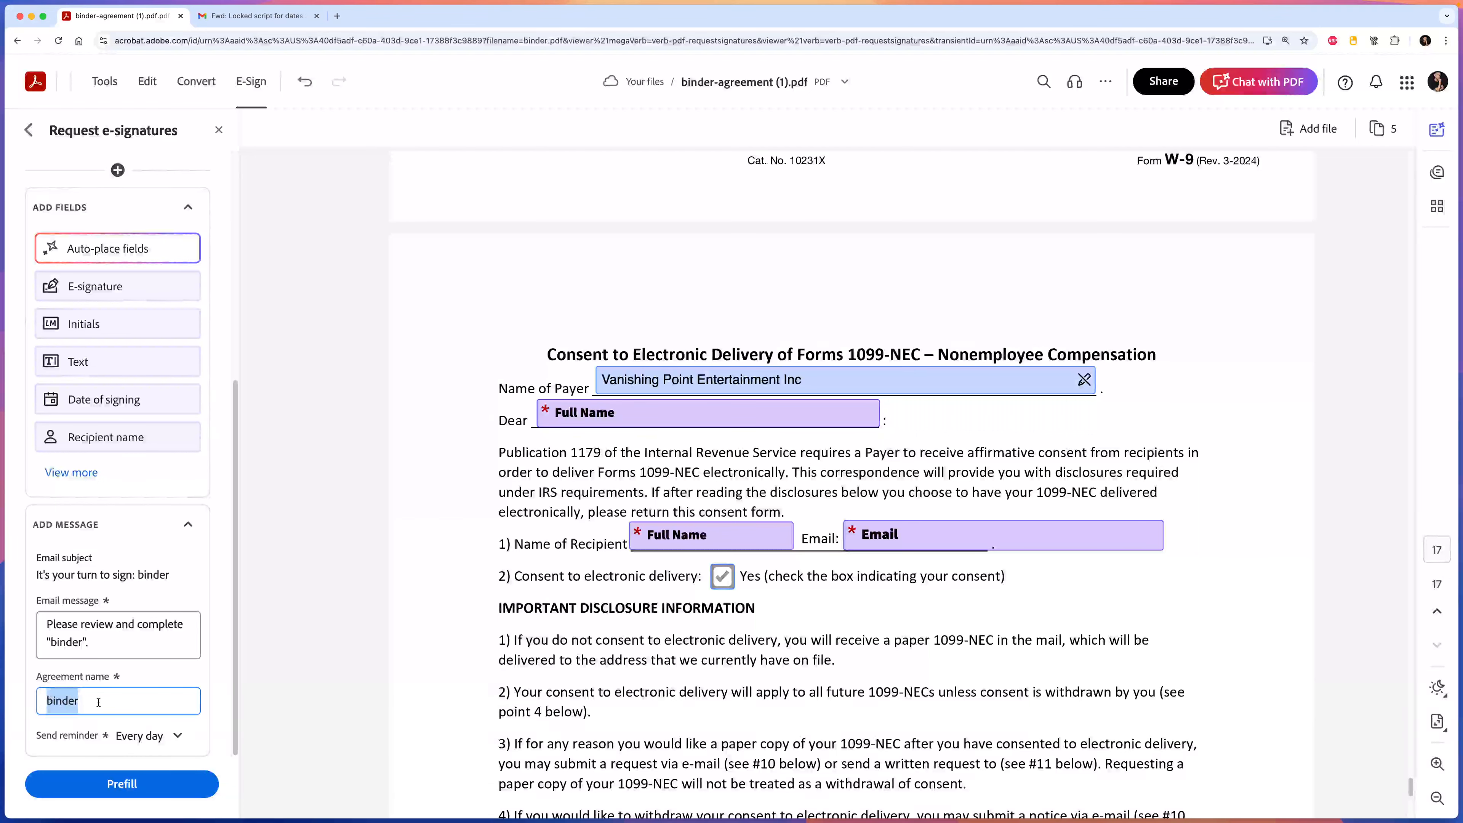
left_click(87, 702)
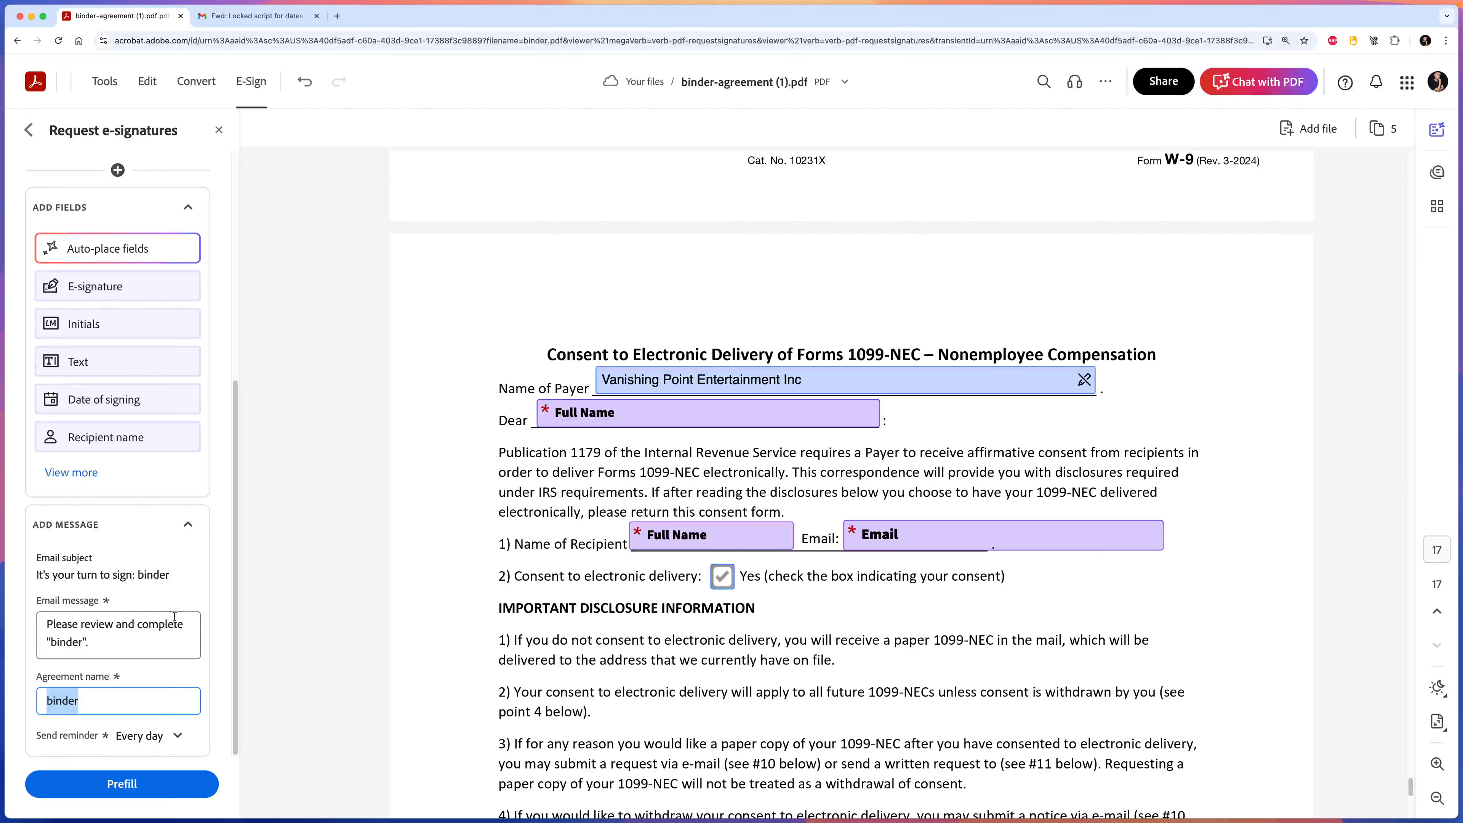
scroll(174, 616, "up", 6)
left_click(72, 496)
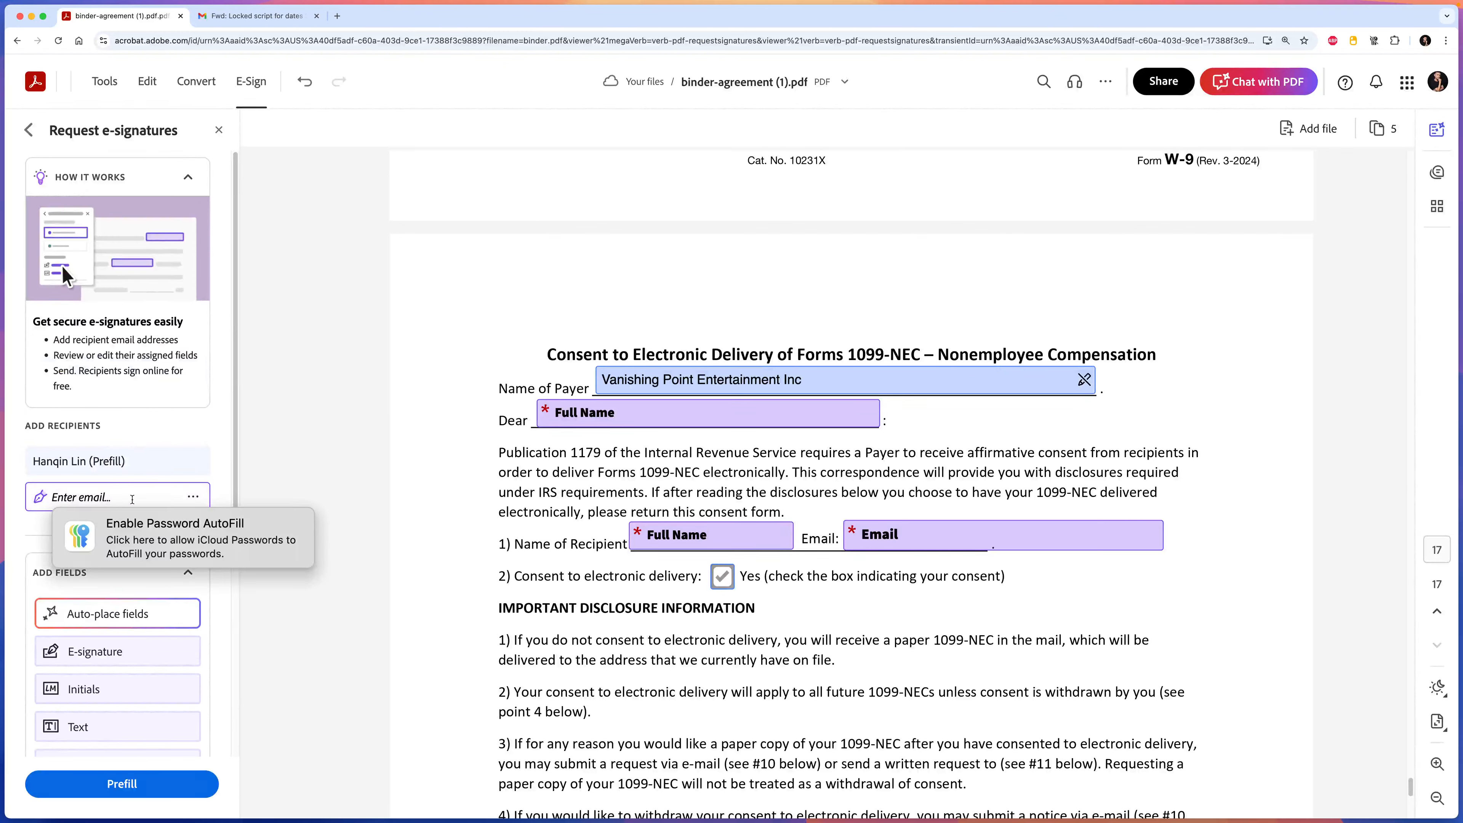
left_click(193, 496)
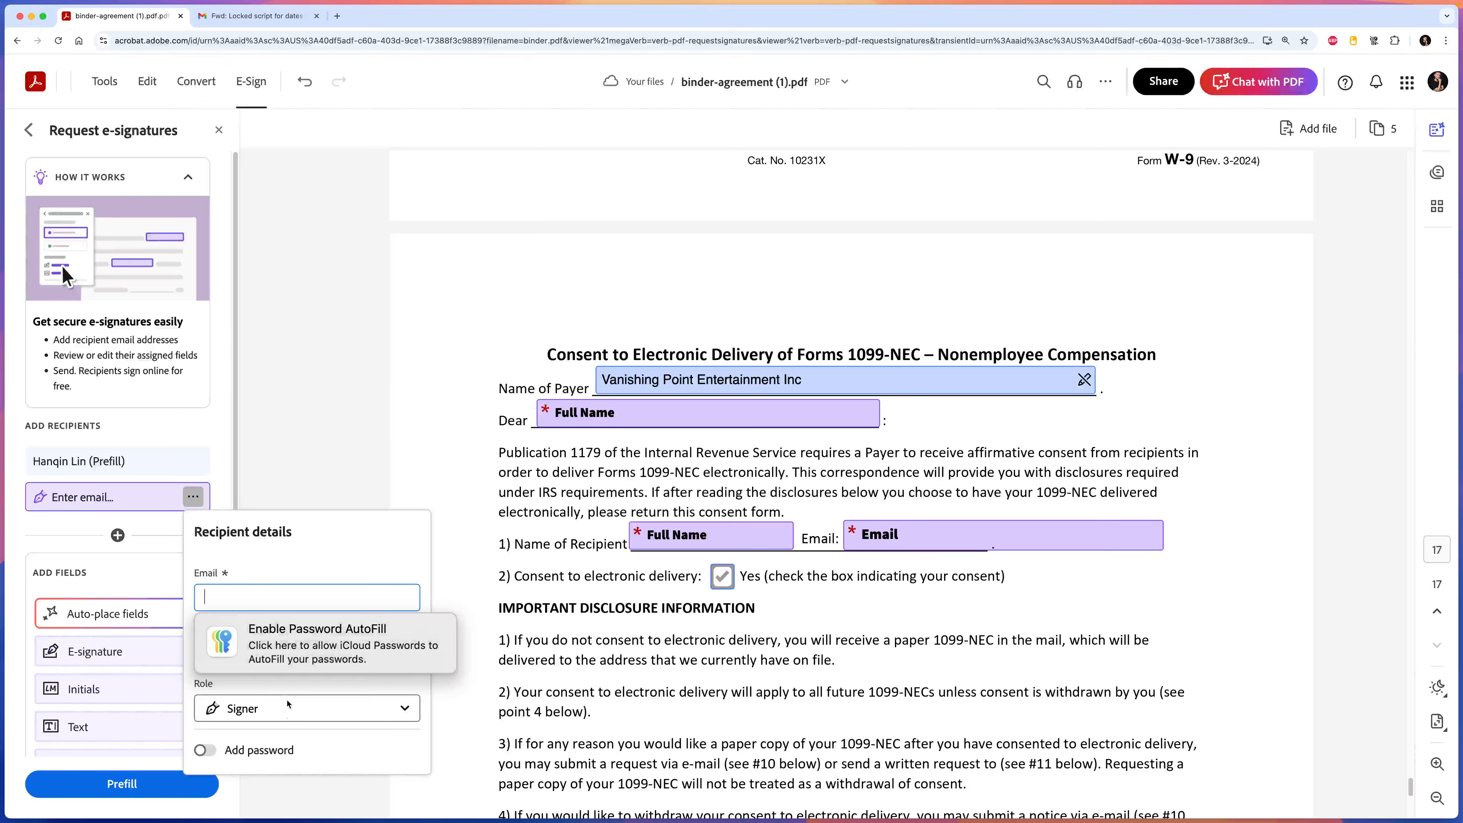
left_click(290, 684)
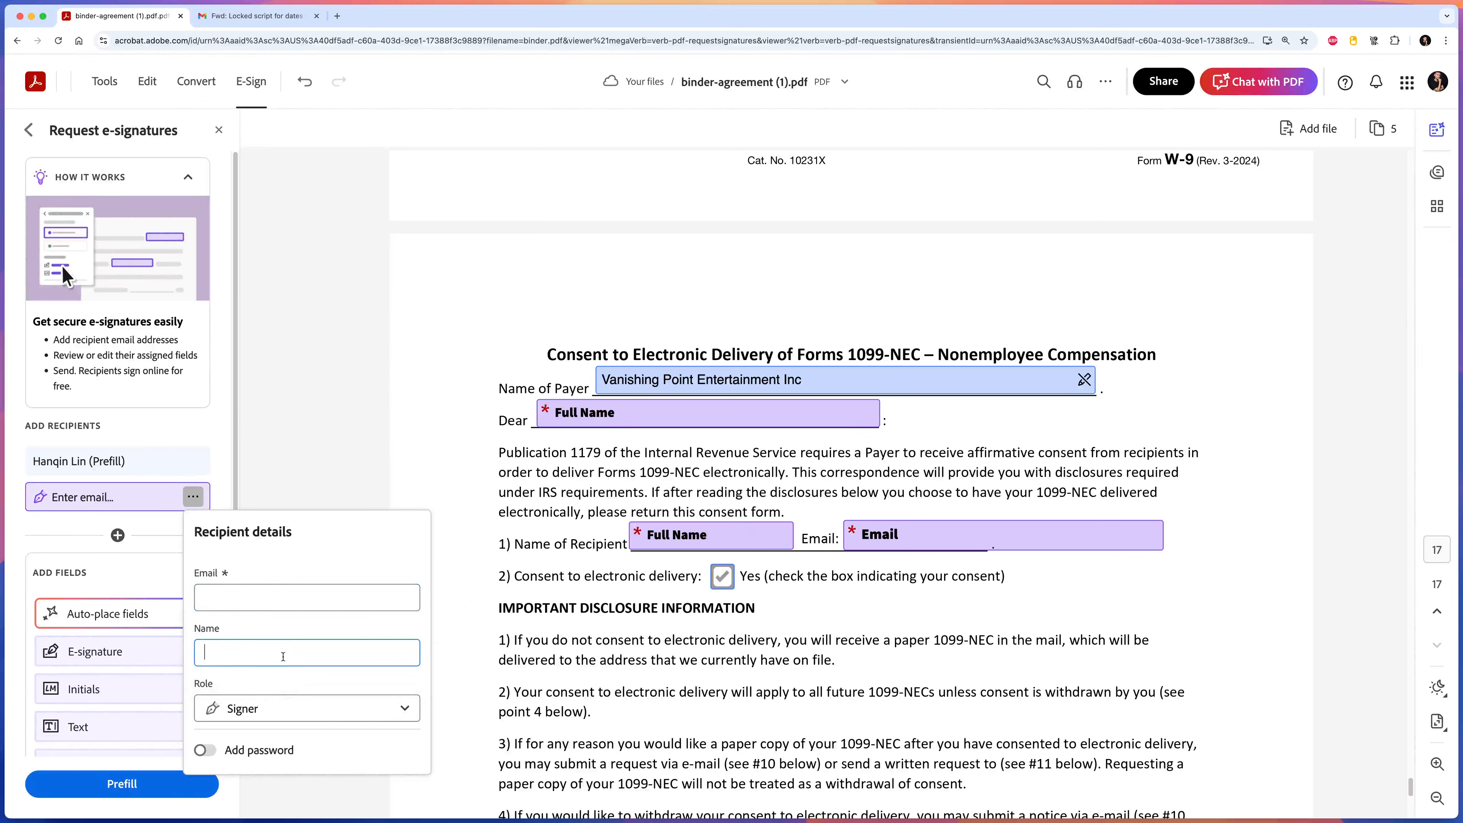
left_click(300, 485)
left_click(99, 785)
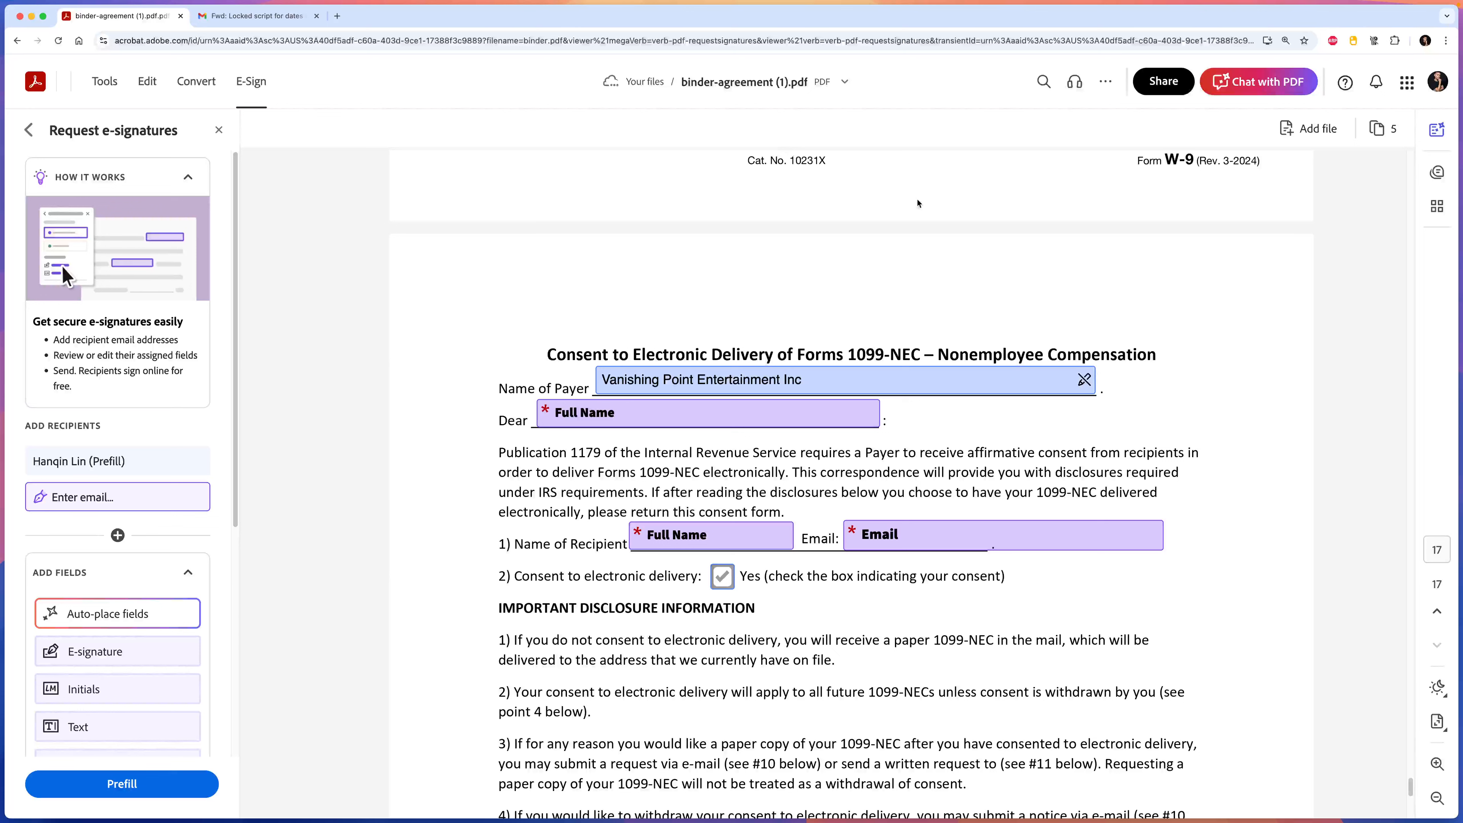